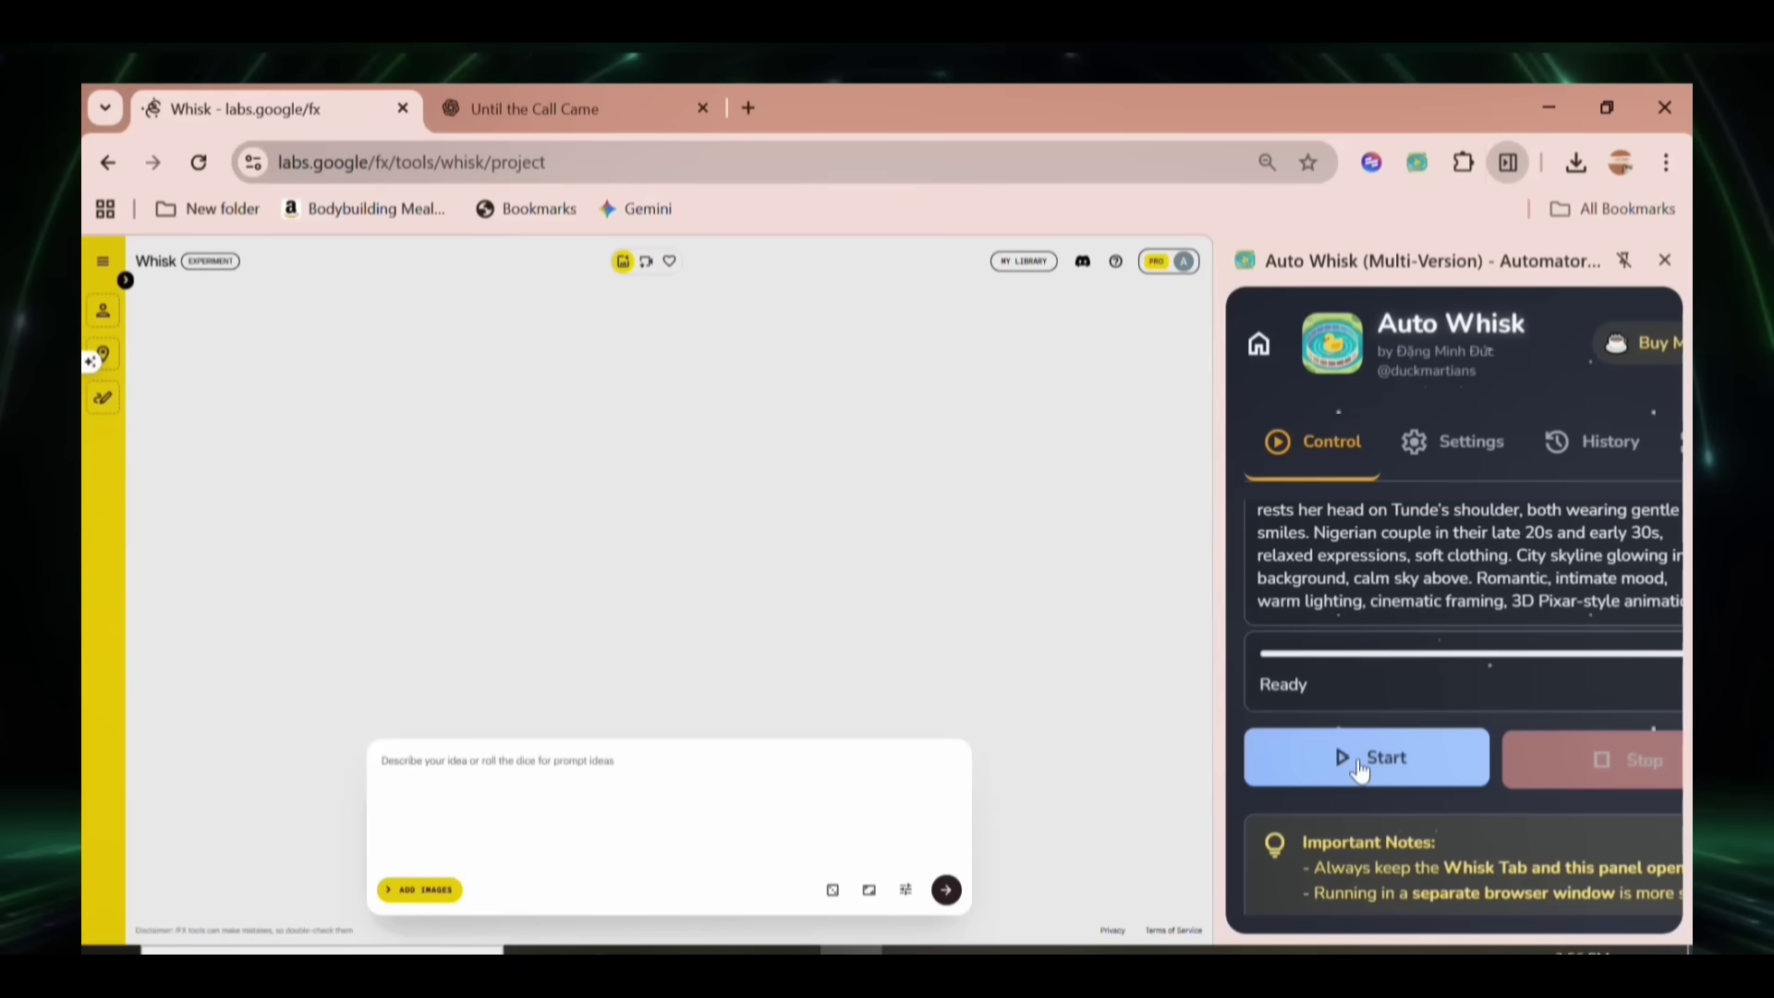
# - Start the Auto Whisk batch so Whisk generates images for the 28 queued prompts
pyautogui.click(1358, 757)
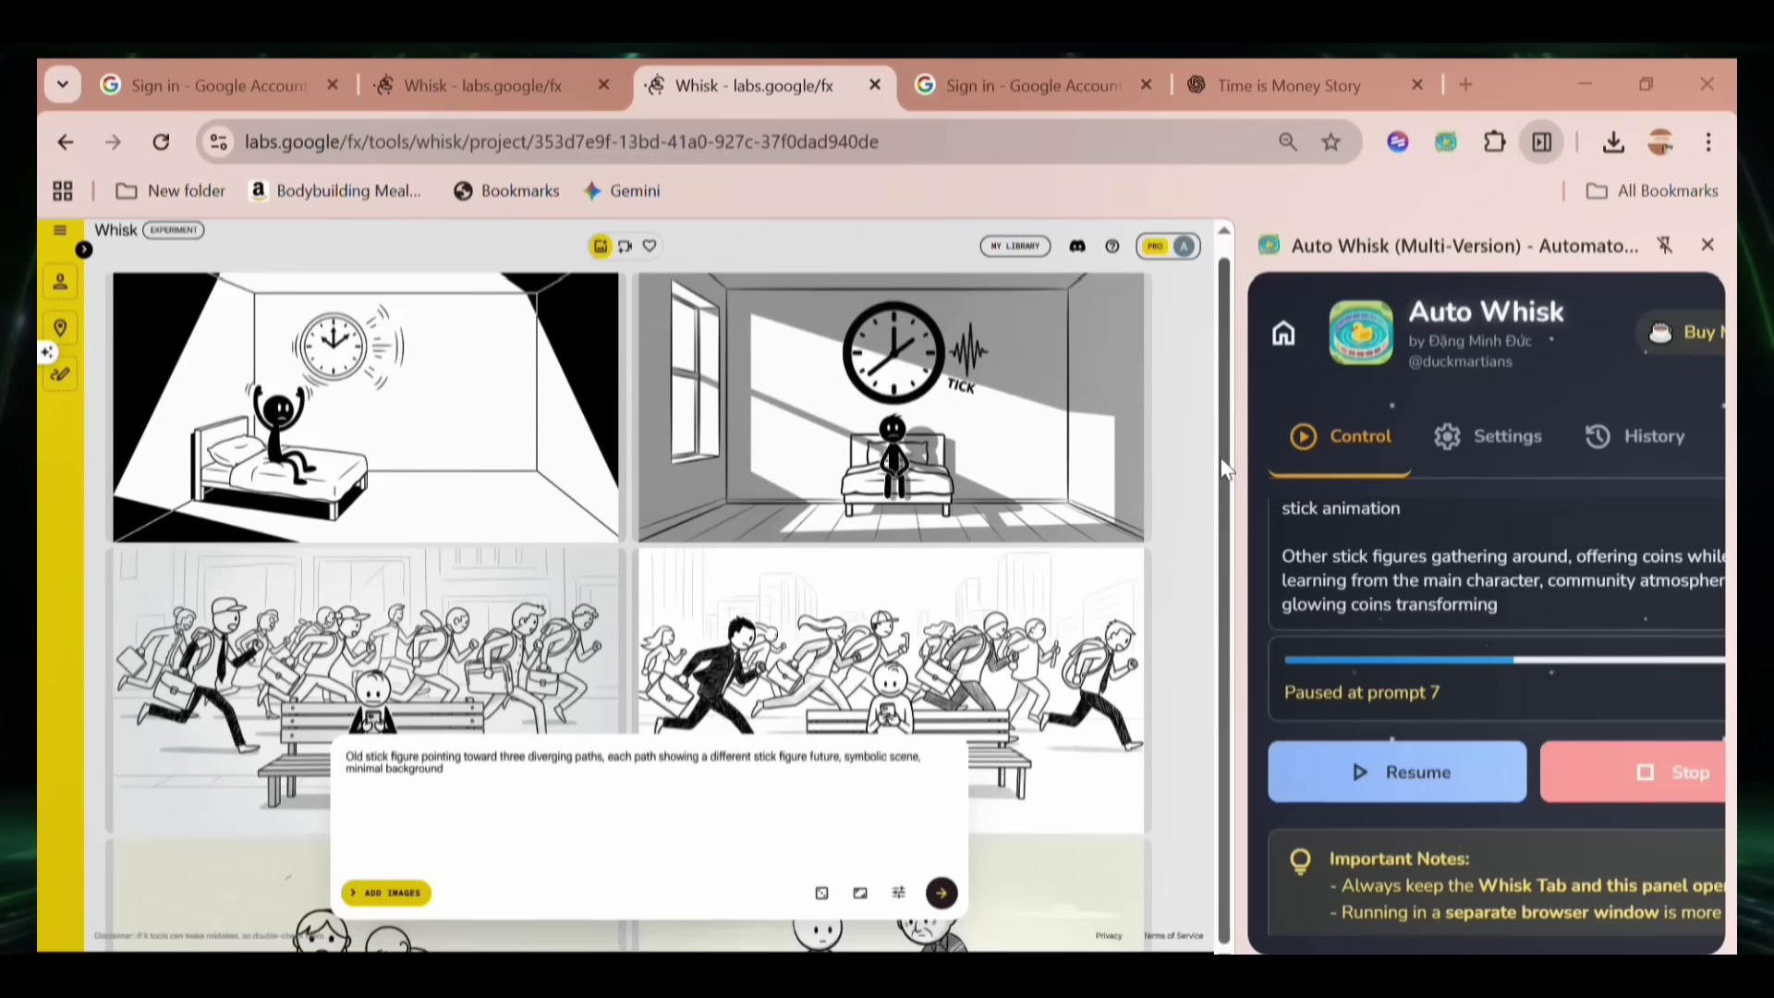
# - Scroll down through the grid of generated anime scene images
pyautogui.scroll(-10, 1179, 617)
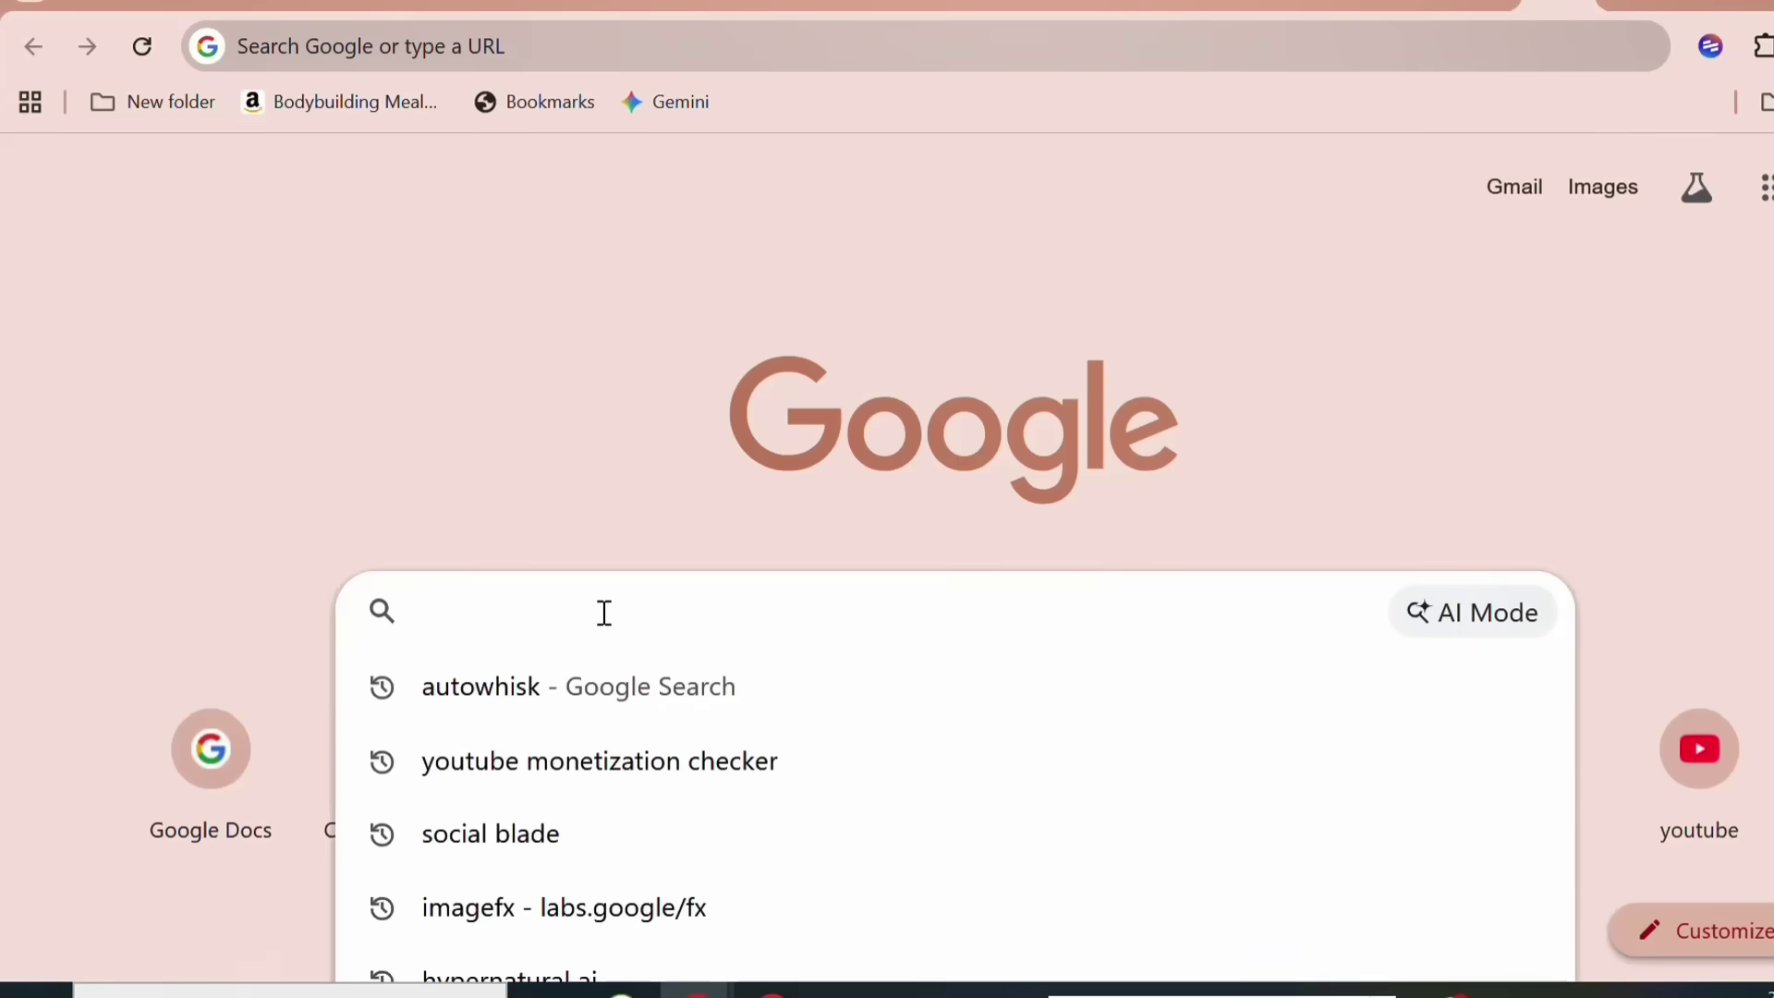
# - Search Google for 'autowhisk' from the new tab
pyautogui.write('au')
pyautogui.press('Return')
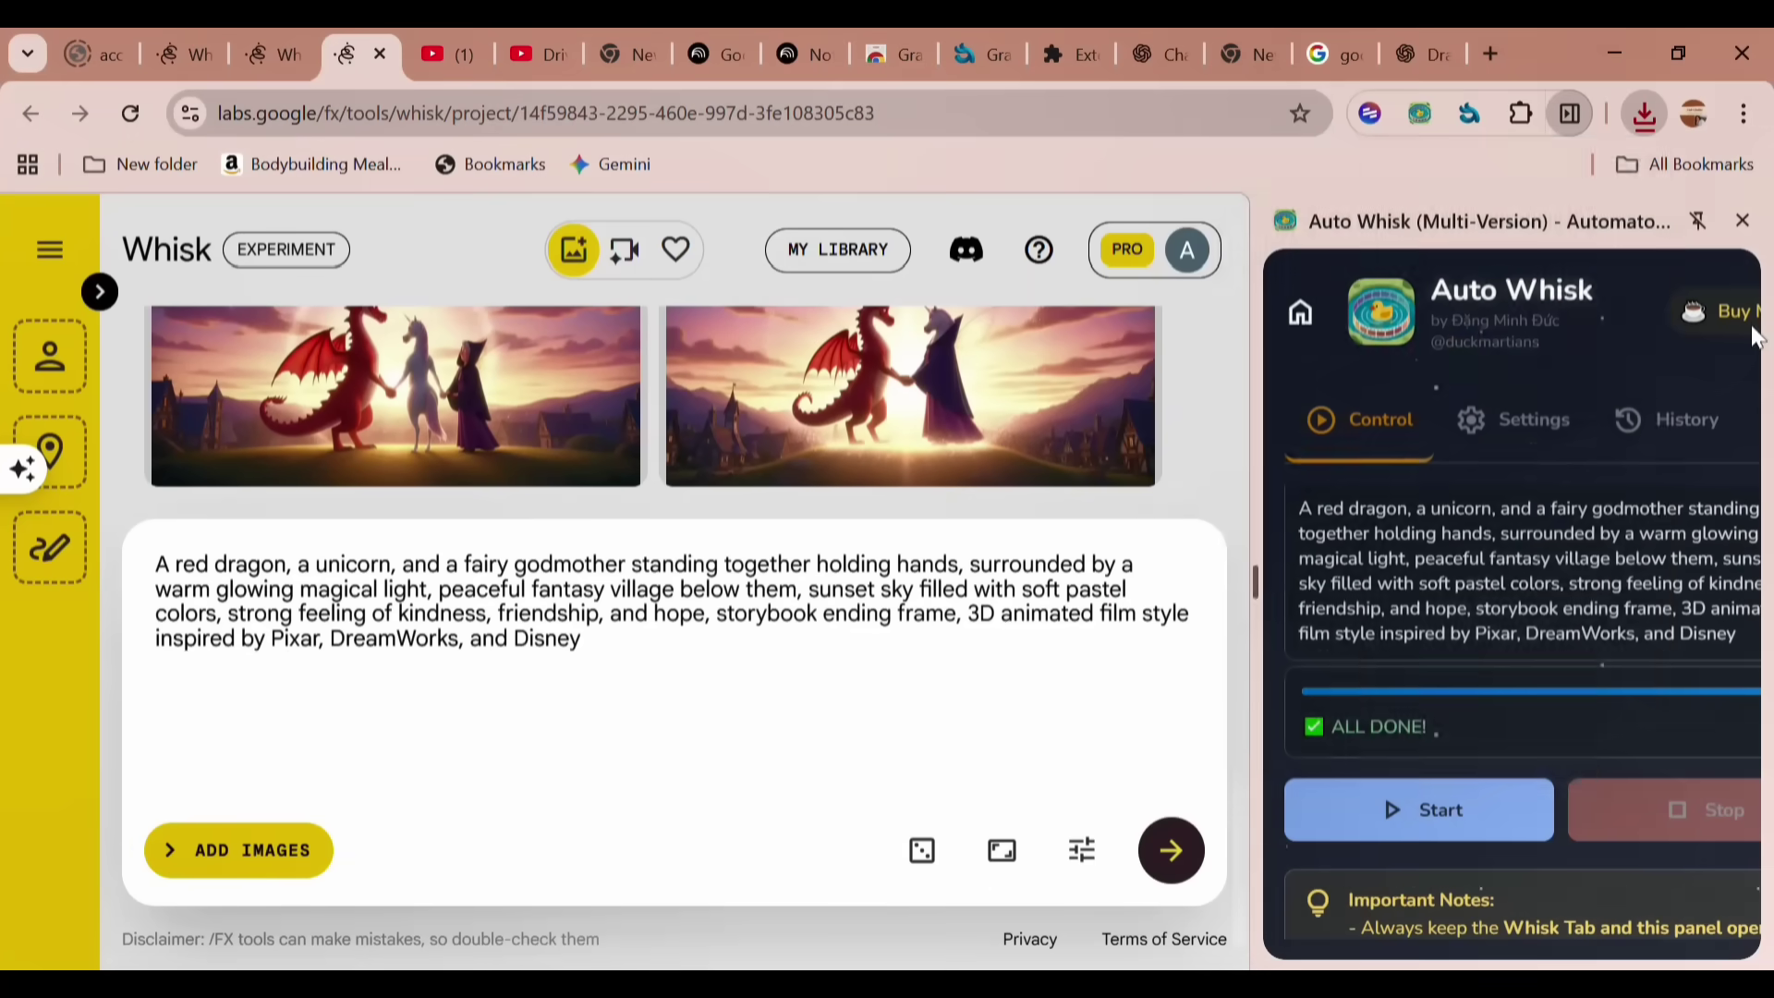
# - Check My Library, then replace the neighbouring project's prompt with the dragon, unicorn and godmother prompt
pyautogui.click(838, 250)
pyautogui.scroll(-10, 679, 609)
pyautogui.hotkey('ctrl', 'shift', 'Tab')
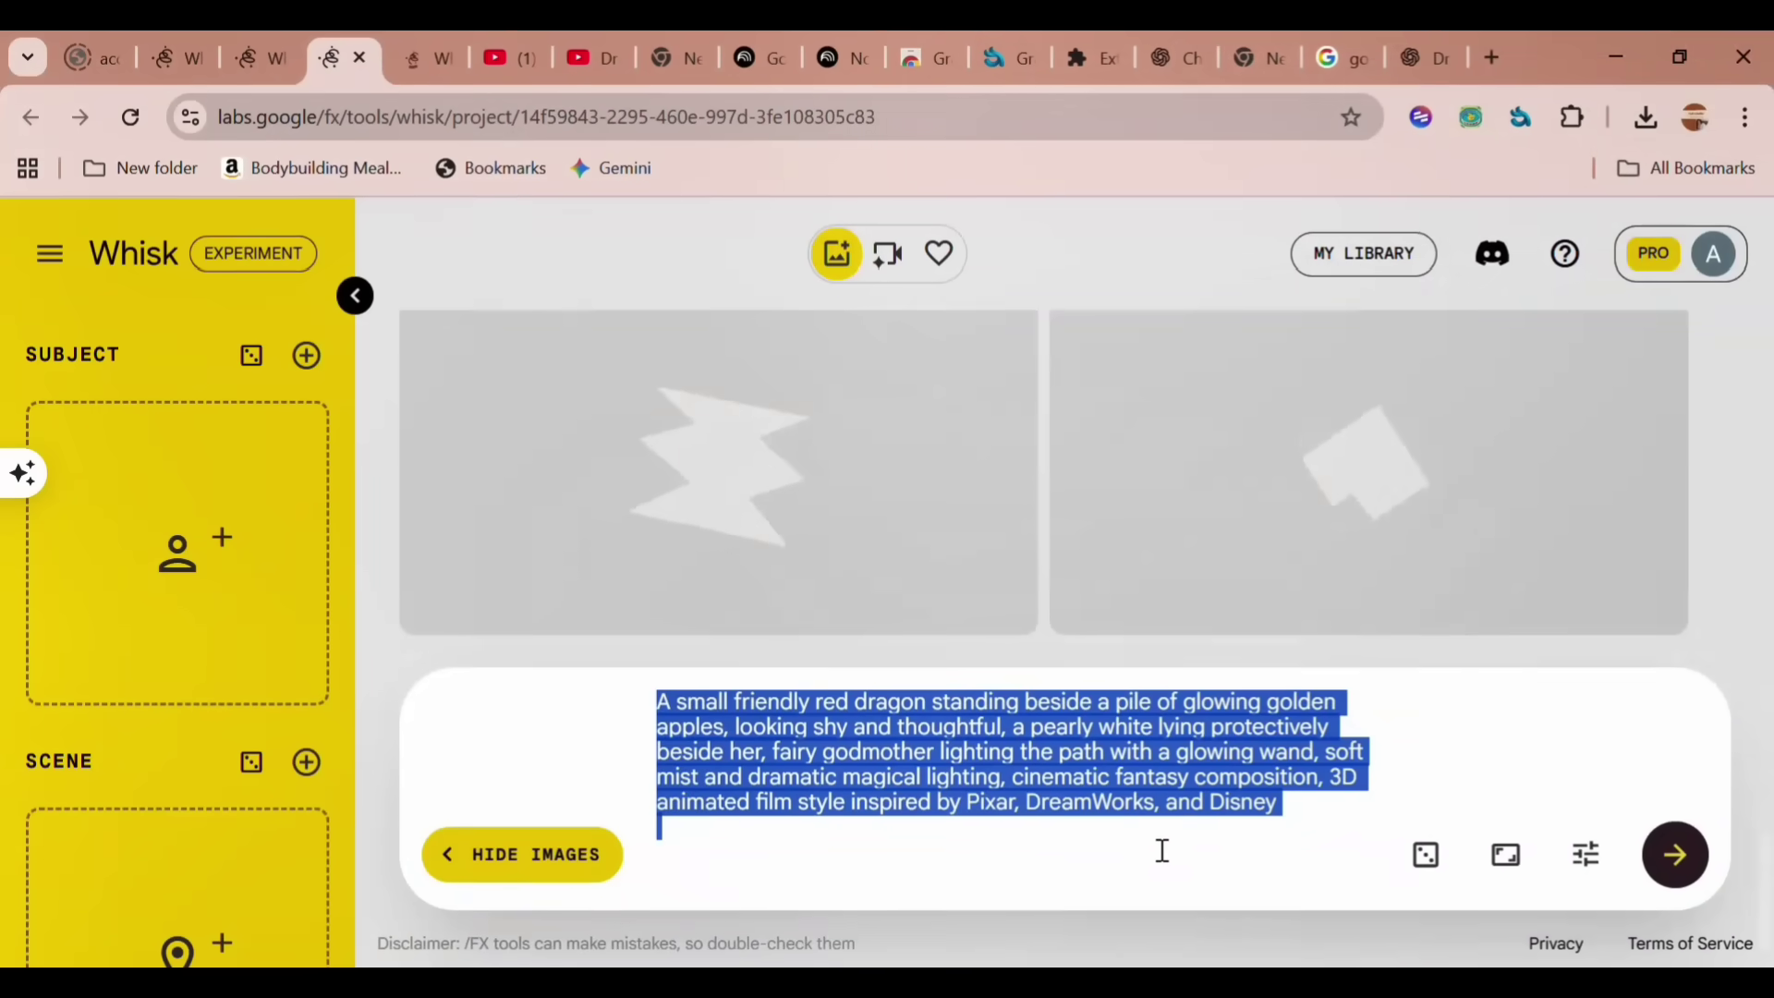
pyautogui.press('BackSpace')
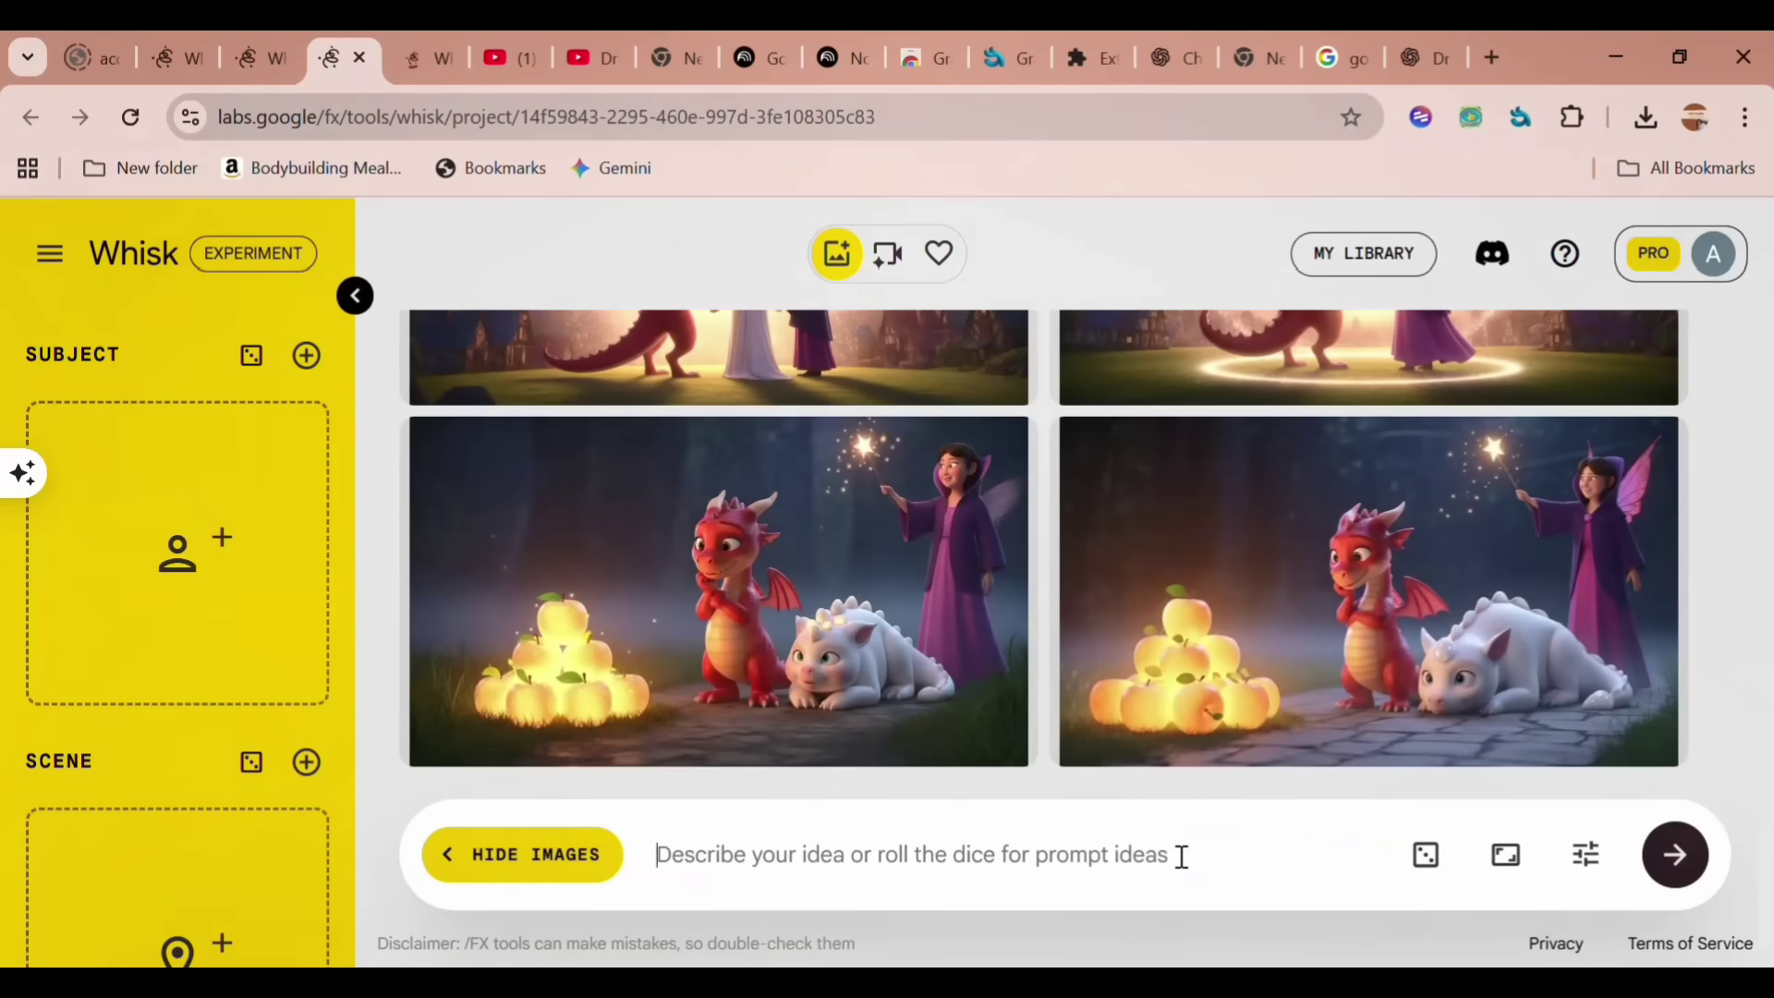
pyautogui.write('A red dragon, a unicorn, and a fairy godmother standing together holding hands, surrounded by a warm glowing magical light, peaceful fantasy village below them, sunset sky filled with soft pastel colors, strong feeling of kindness, friendship, and hope, storybook ending frame, 3D animated film style inspired by Pixar, DreamWorks, and Disney')
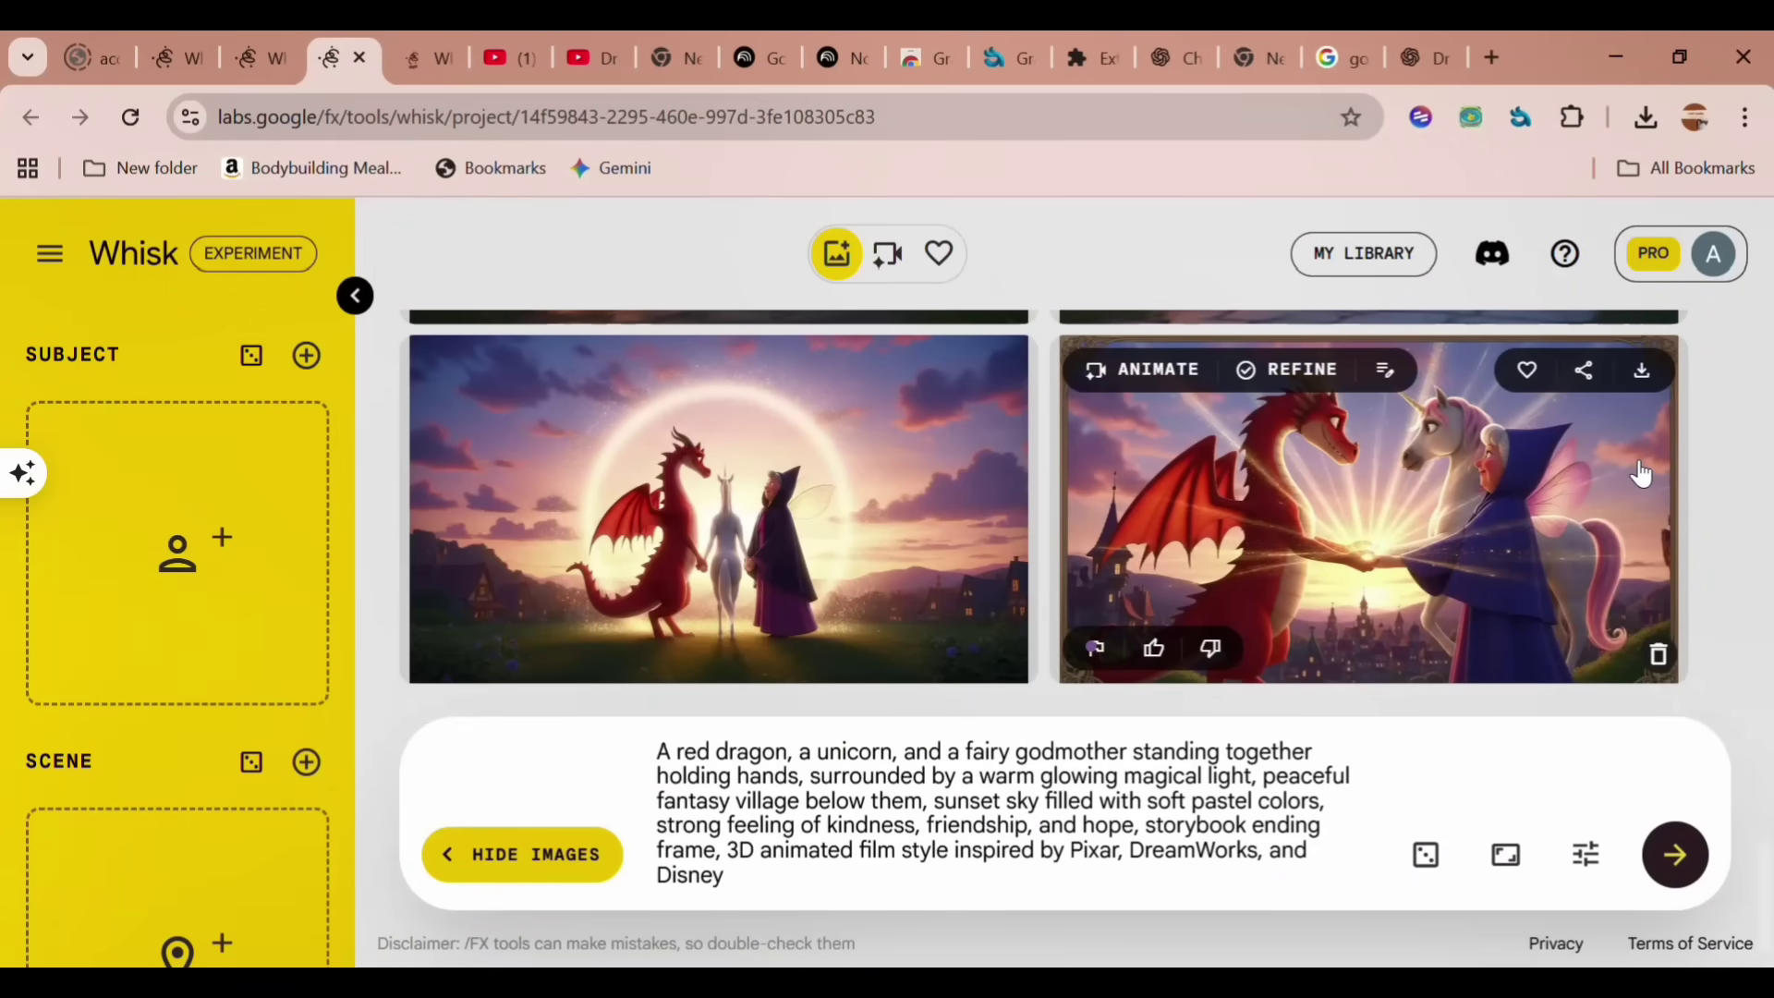
# - Review the page and close the extra Whisk tab with Ctrl+W
pyautogui.scroll(5, 1641, 474)
pyautogui.scroll(-3, 1641, 474)
pyautogui.hotkey('ctrl', 'w')
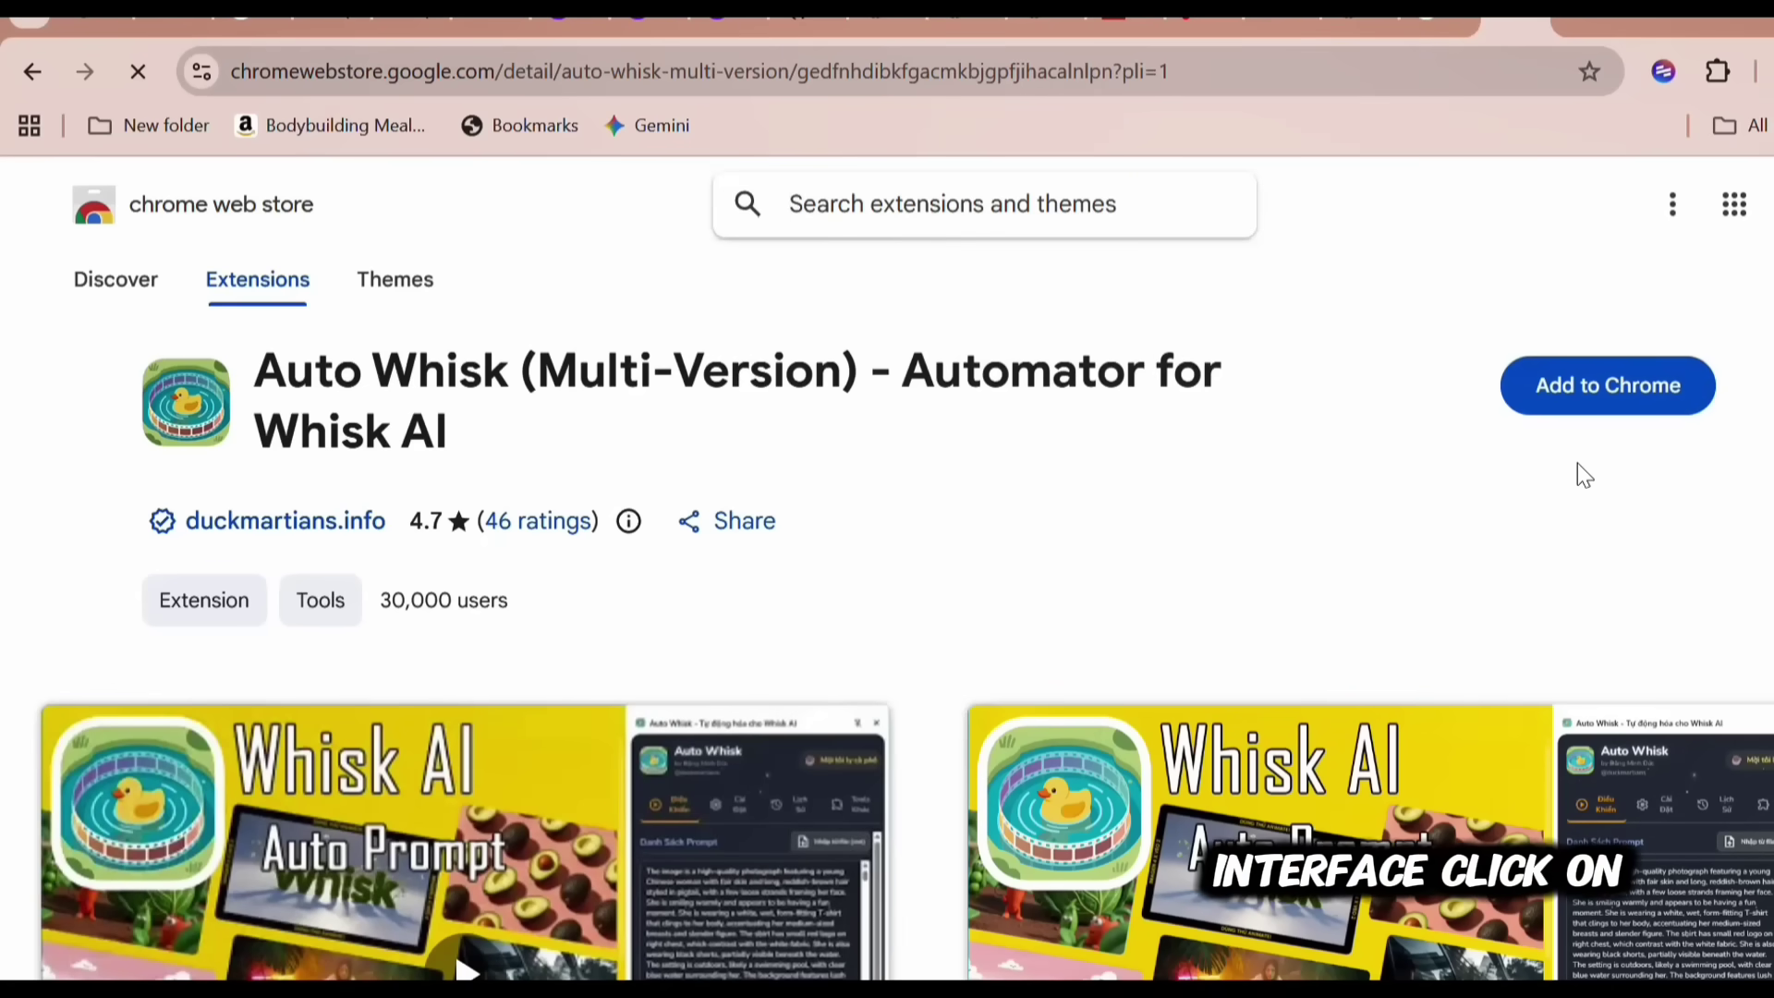
# - Add Auto Whisk (Multi-Version) to Chrome, pin it to the toolbar and open its panel
pyautogui.click(1578, 402)
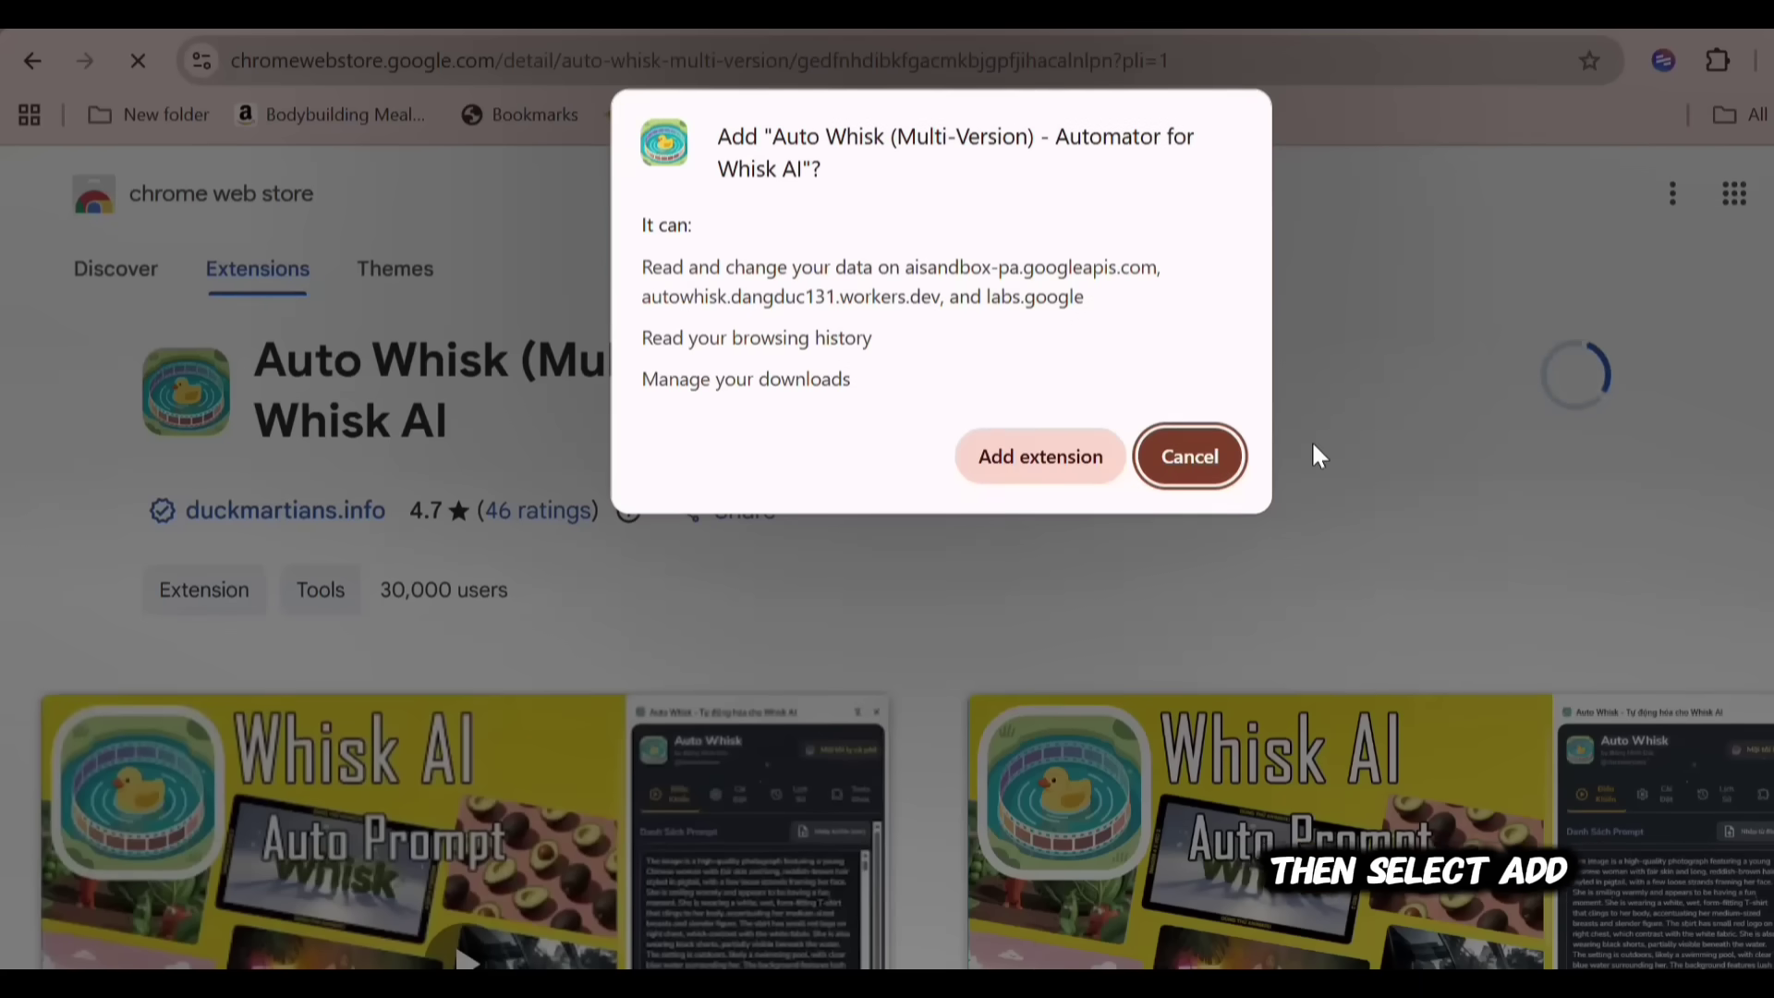
pyautogui.click(1032, 459)
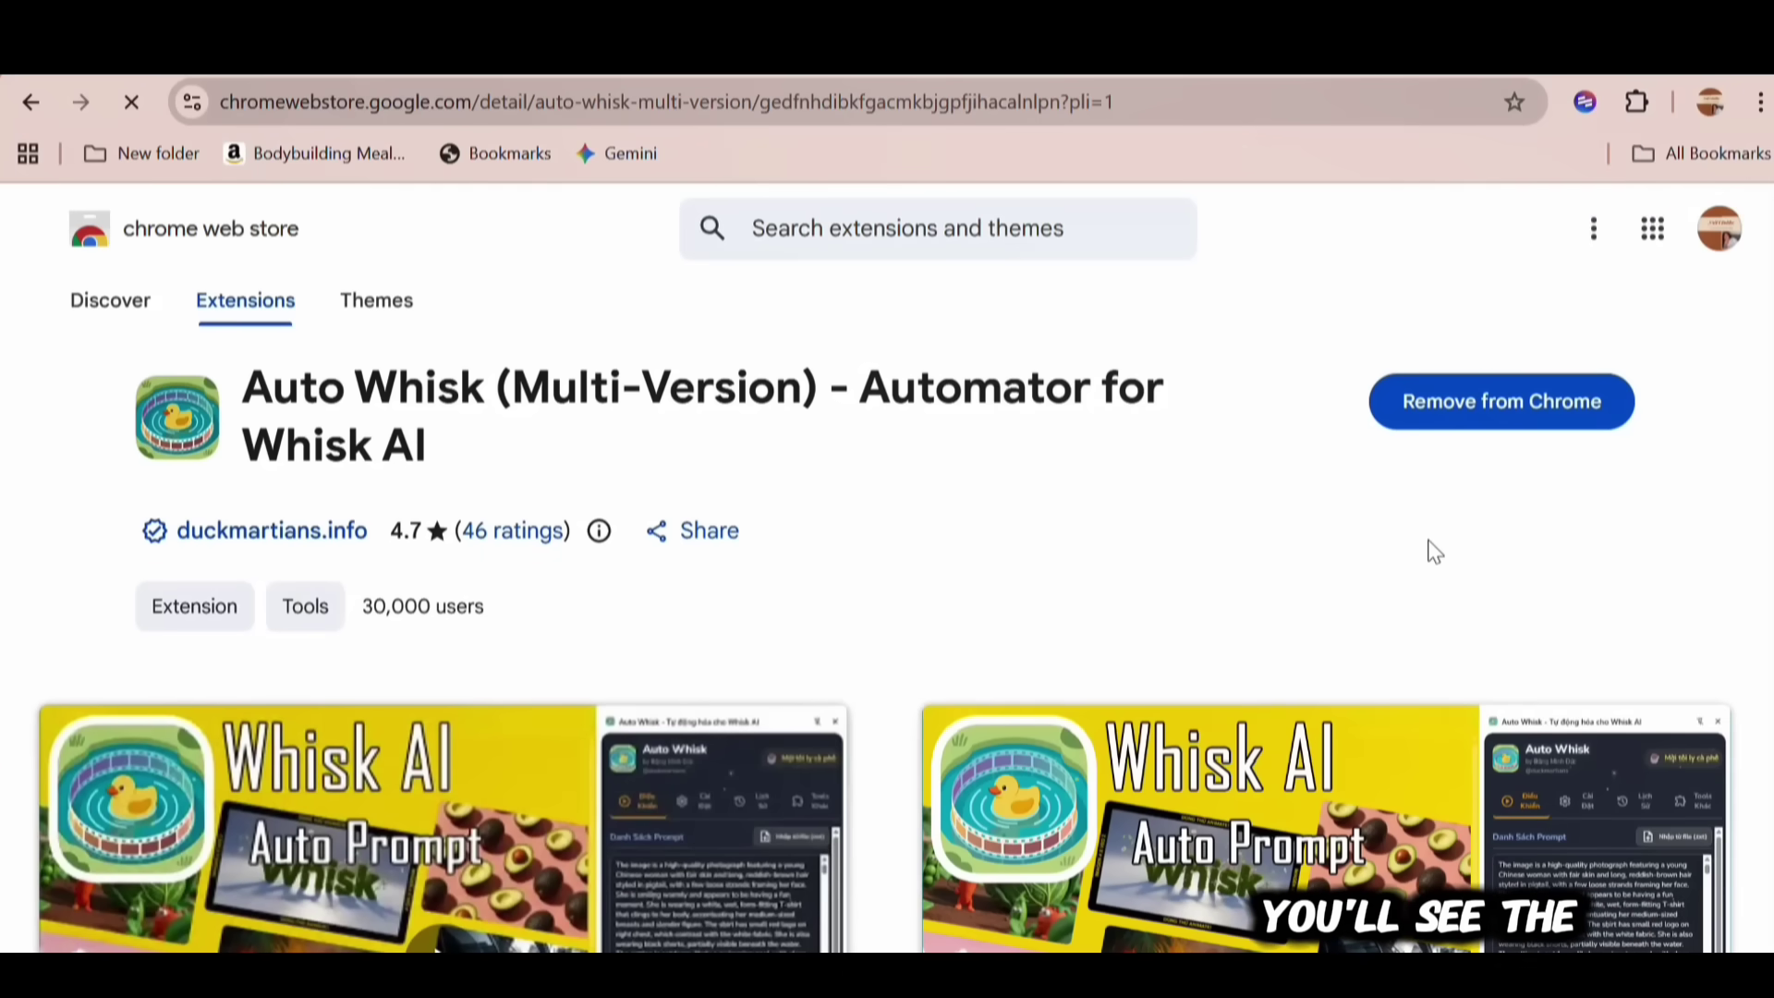
pyautogui.click(1637, 102)
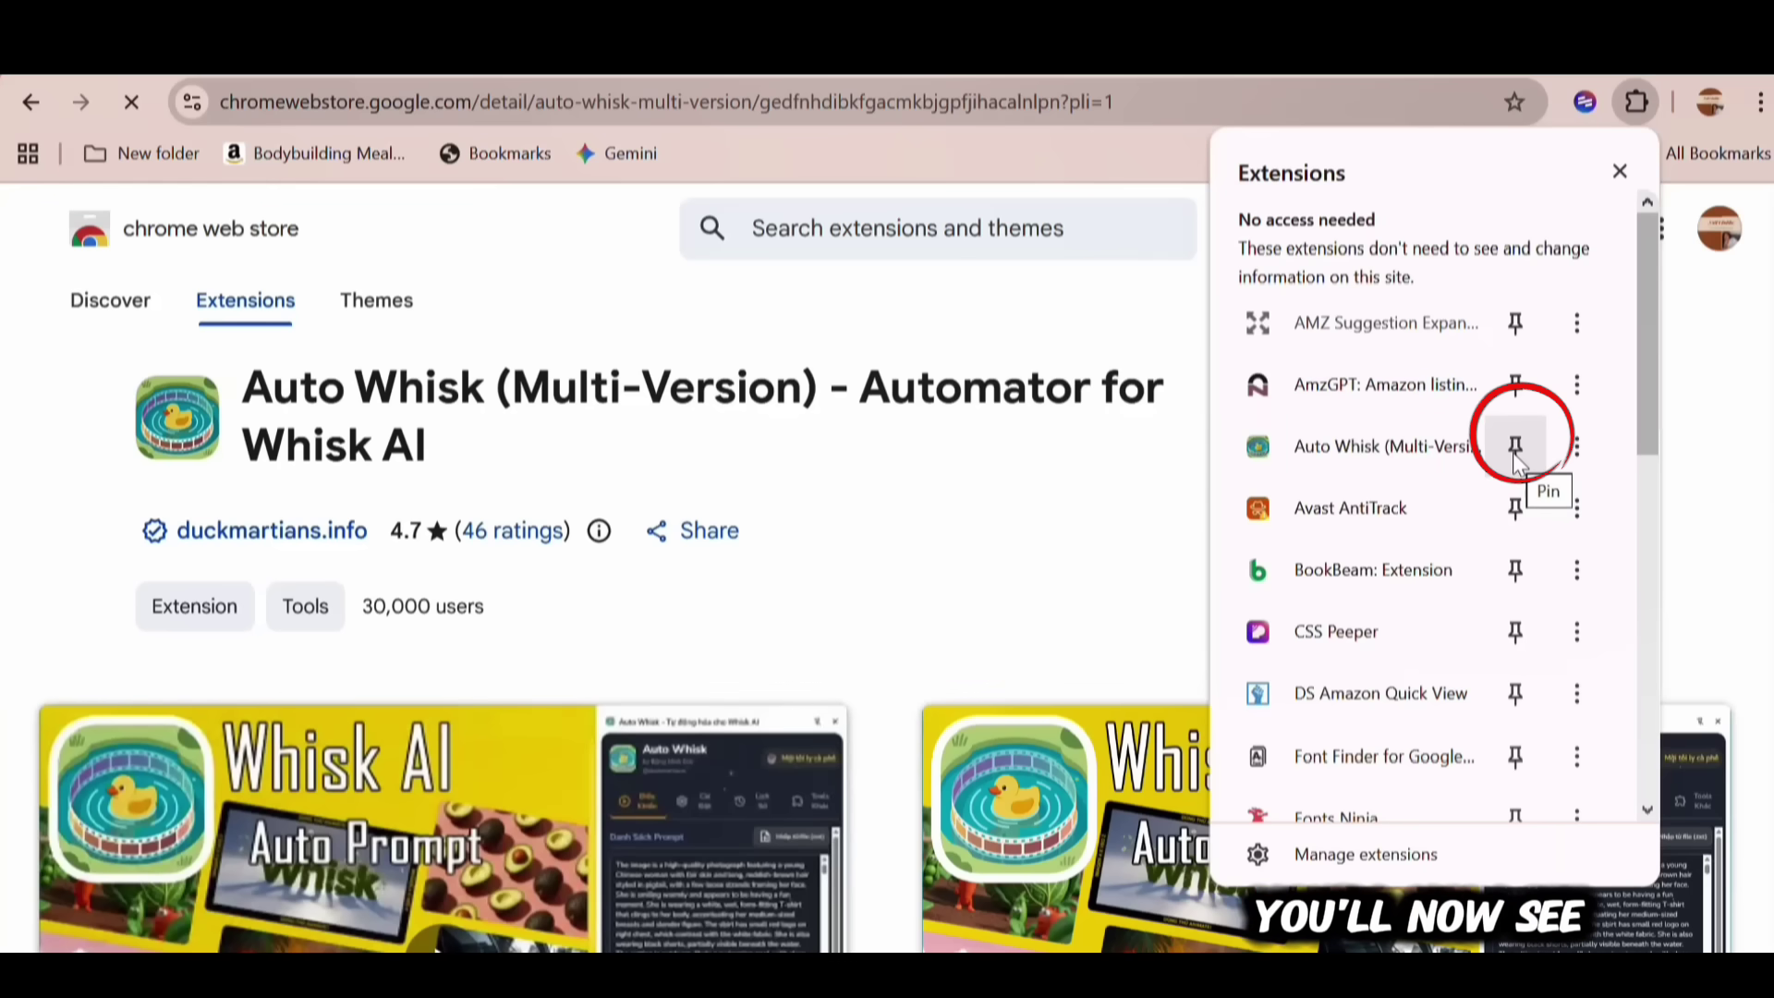
pyautogui.click(1515, 448)
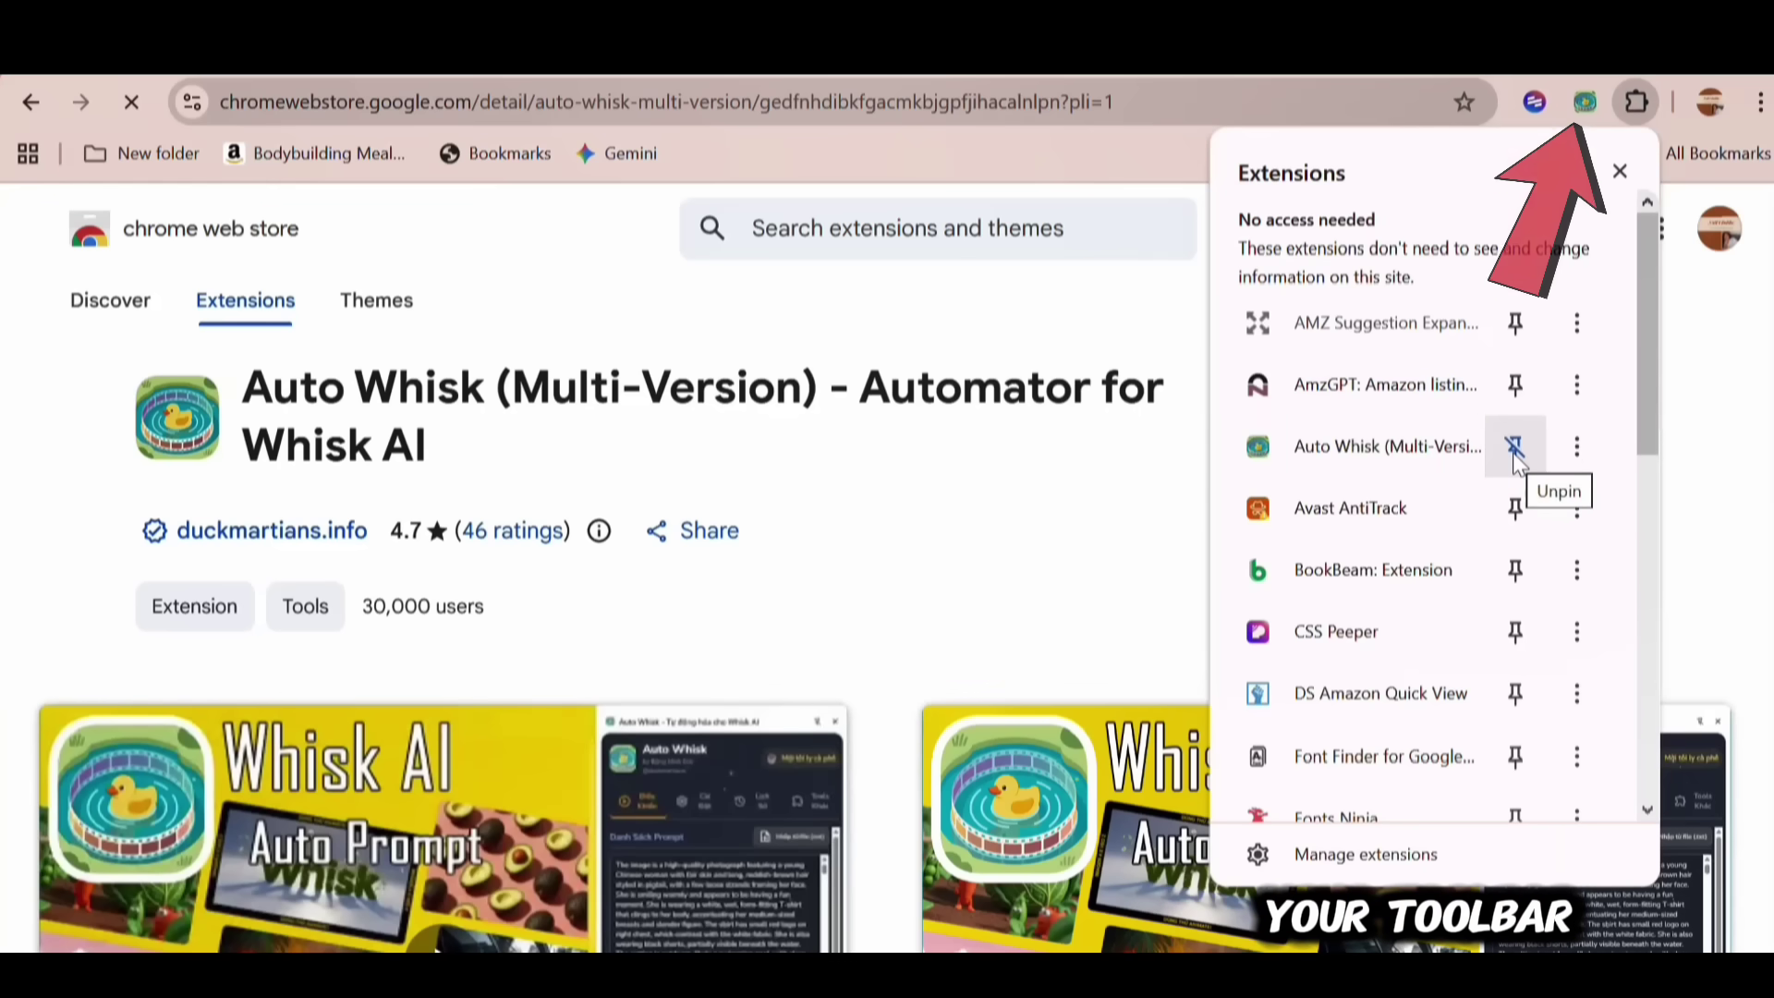
pyautogui.click(1702, 464)
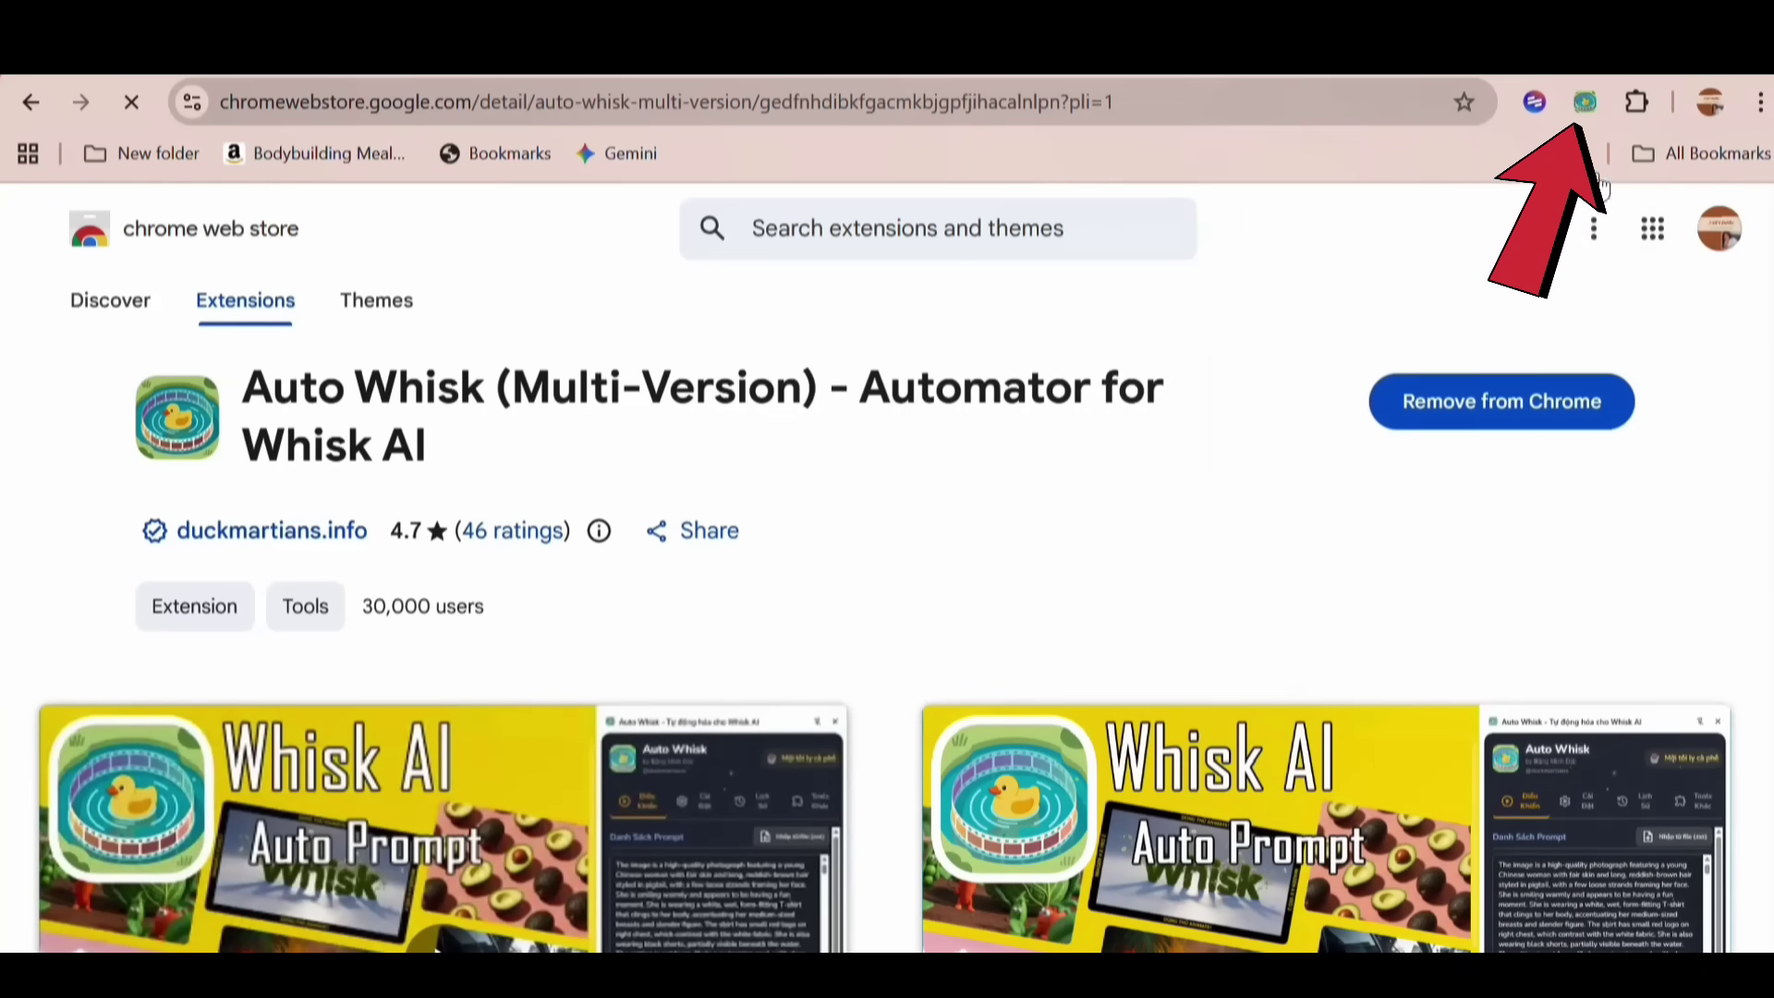
pyautogui.click(1584, 96)
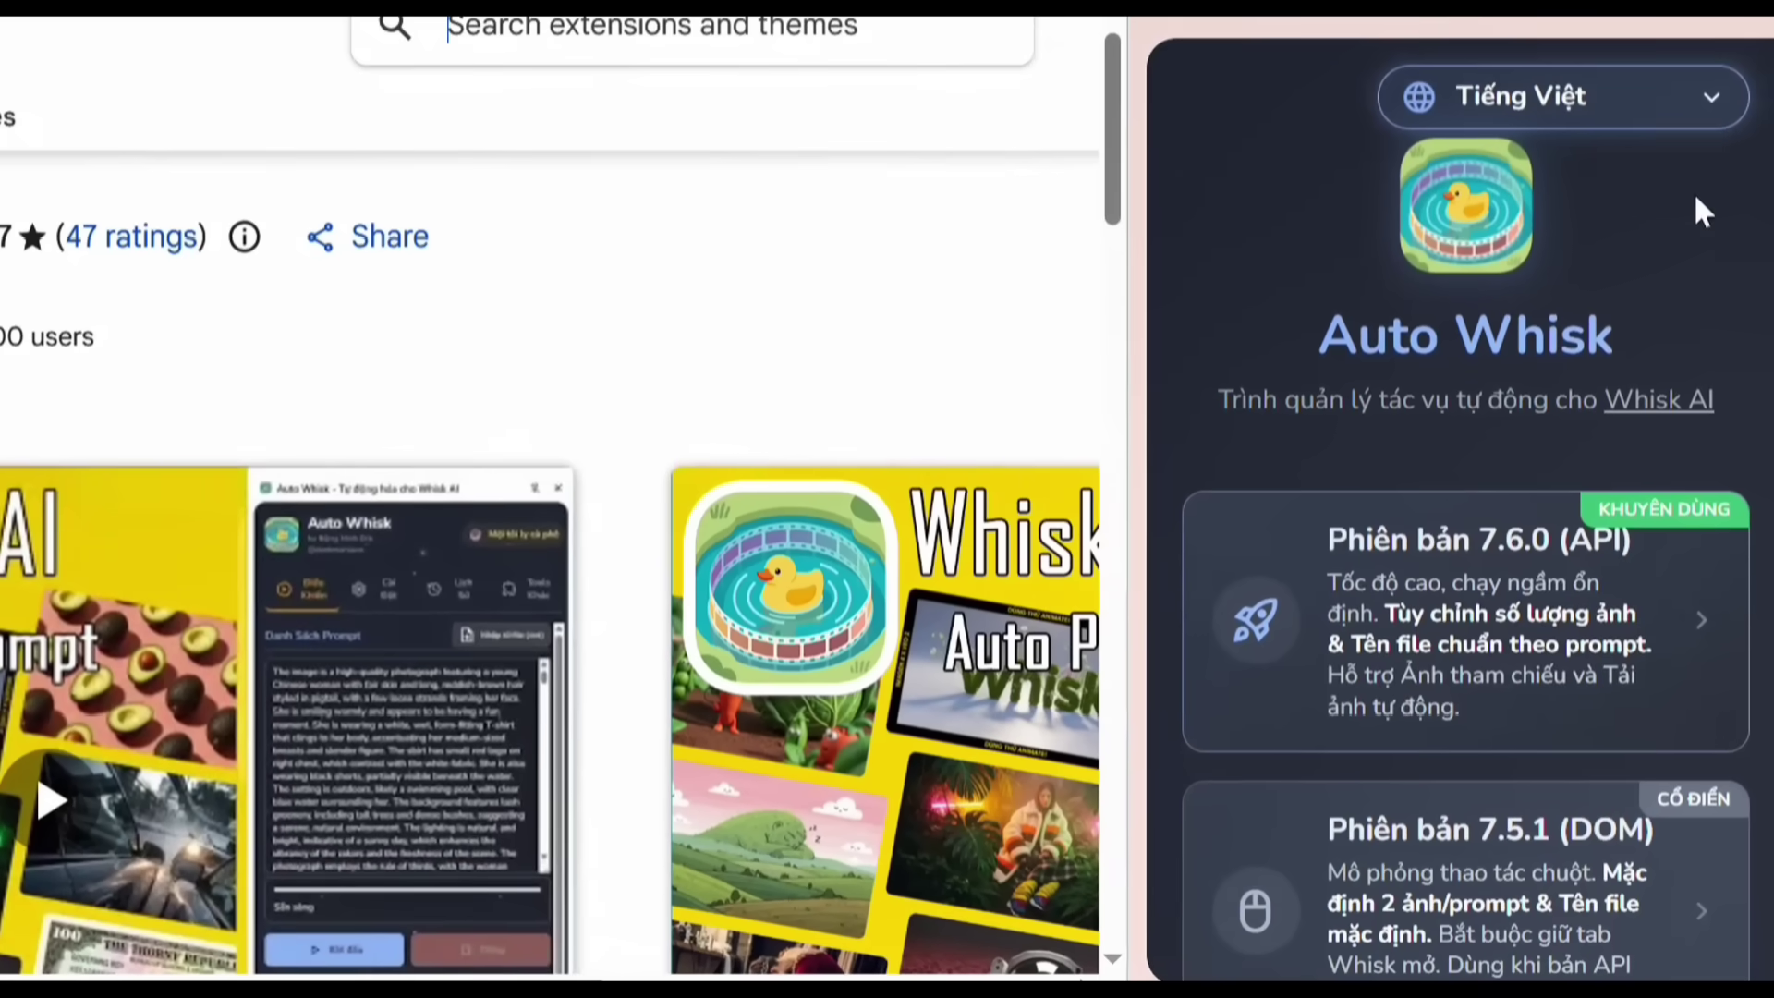
# - Switch the Auto Whisk panel language to English
pyautogui.click(1627, 98)
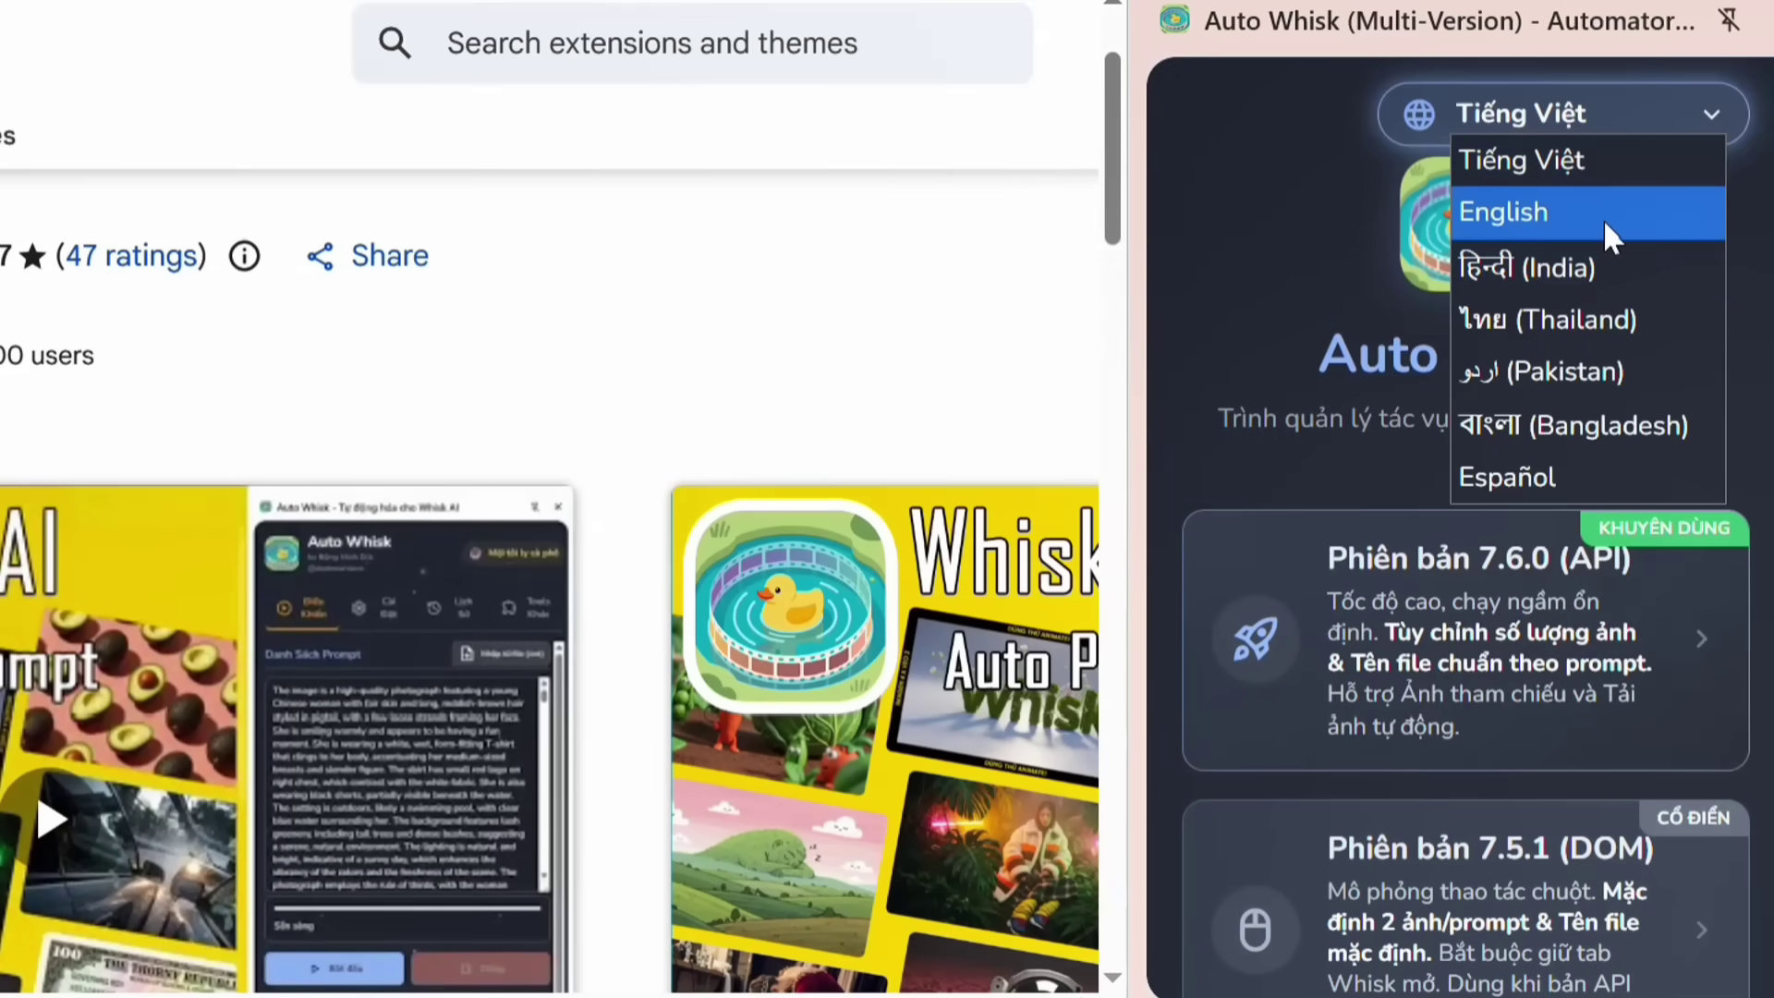
pyautogui.click(1611, 236)
pyautogui.scroll(-2, 1698, 592)
pyautogui.scroll(2, 1699, 592)
pyautogui.scroll(-2, 1695, 591)
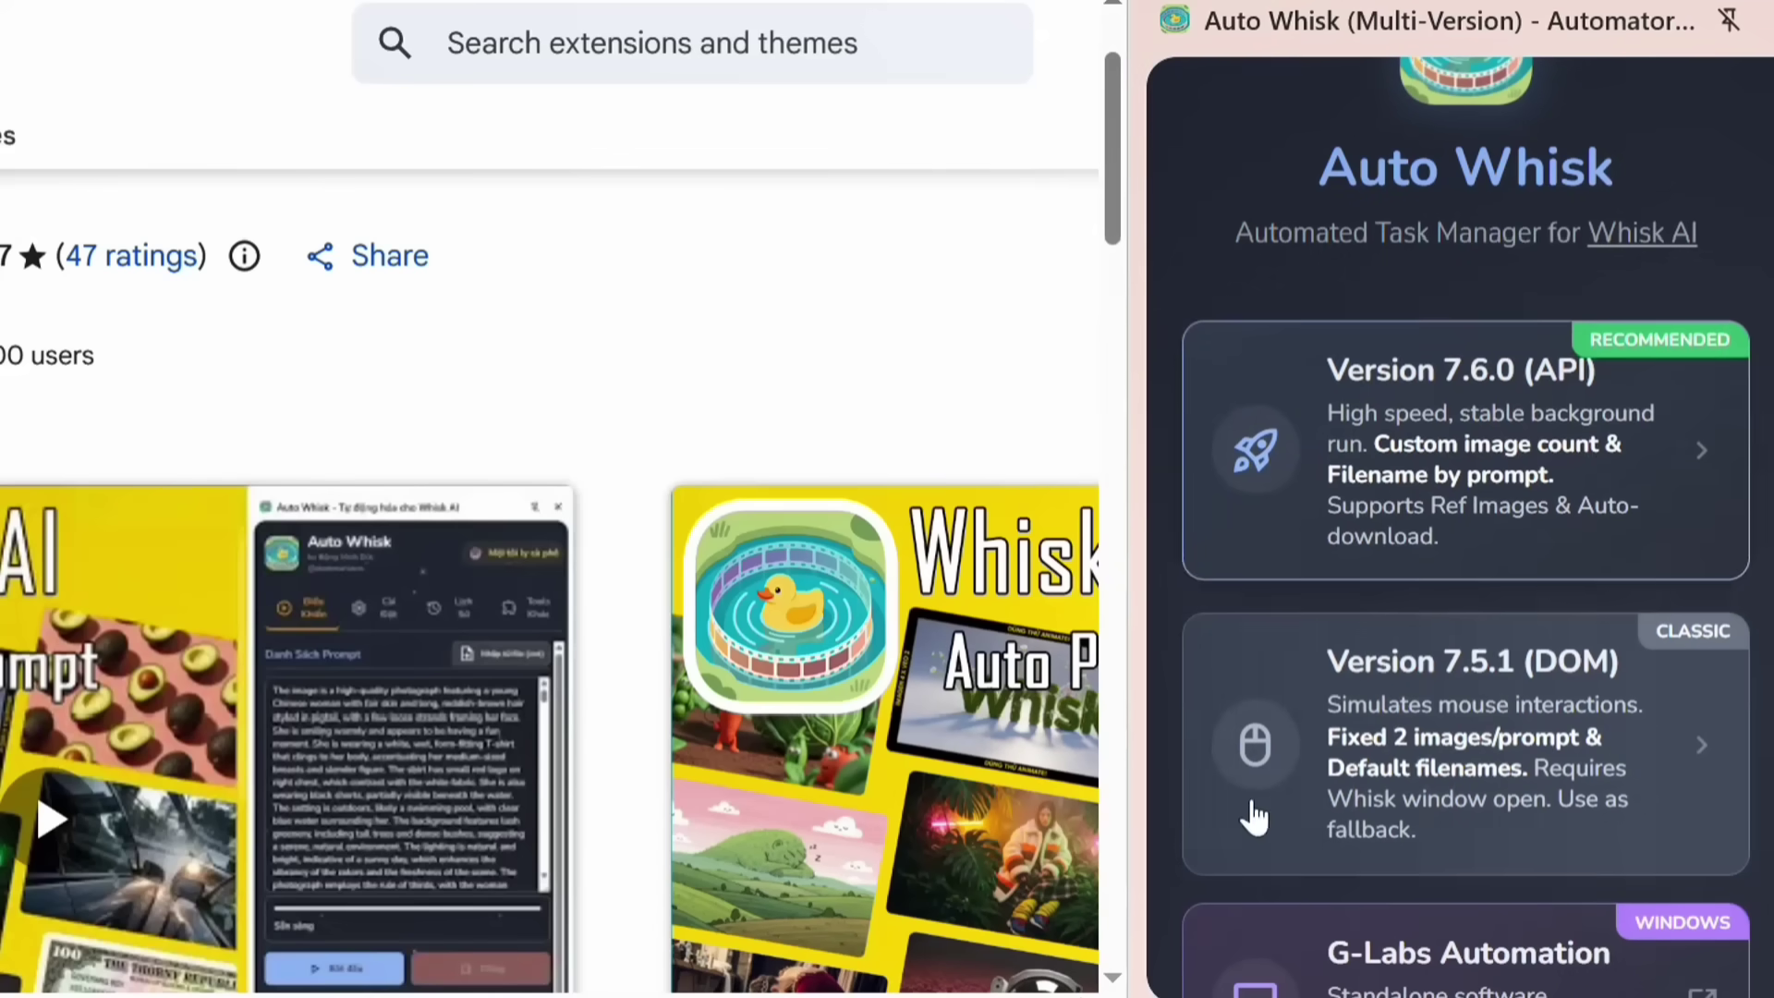
# - Open Whisk AI from the link in the Auto Whisk panel
pyautogui.scroll(-2, 1604, 619)
pyautogui.scroll(2, 1601, 616)
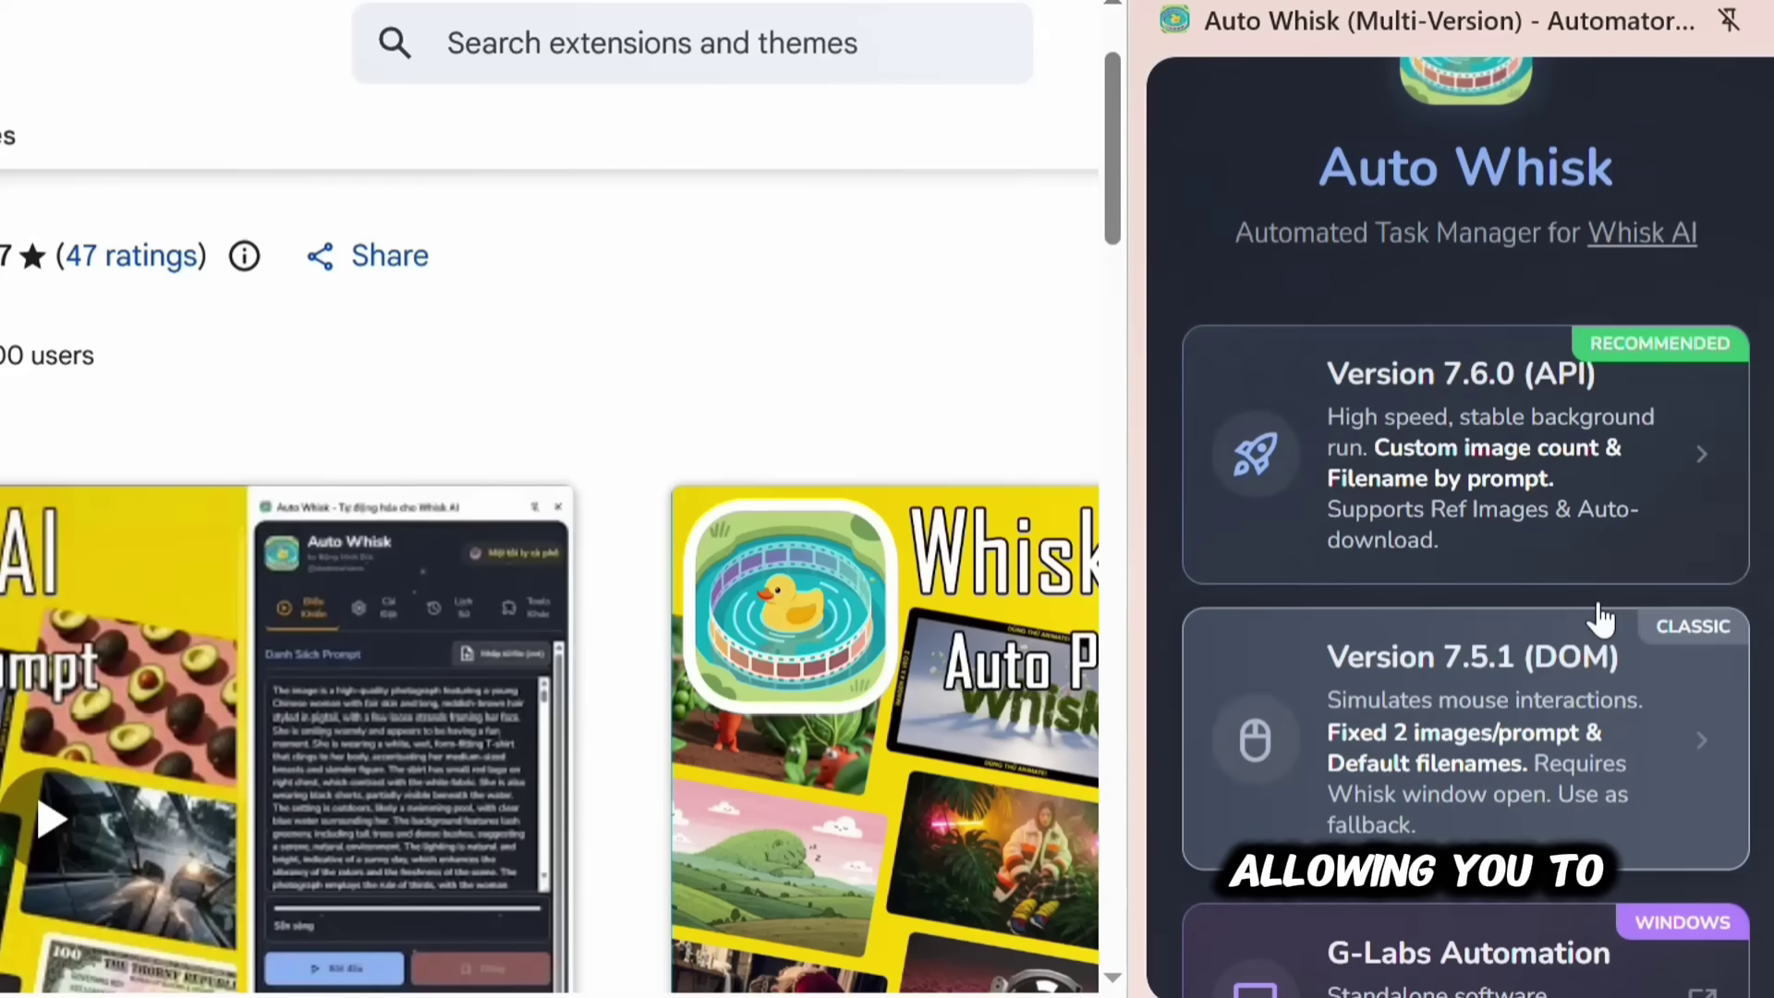
pyautogui.scroll(2, 1616, 546)
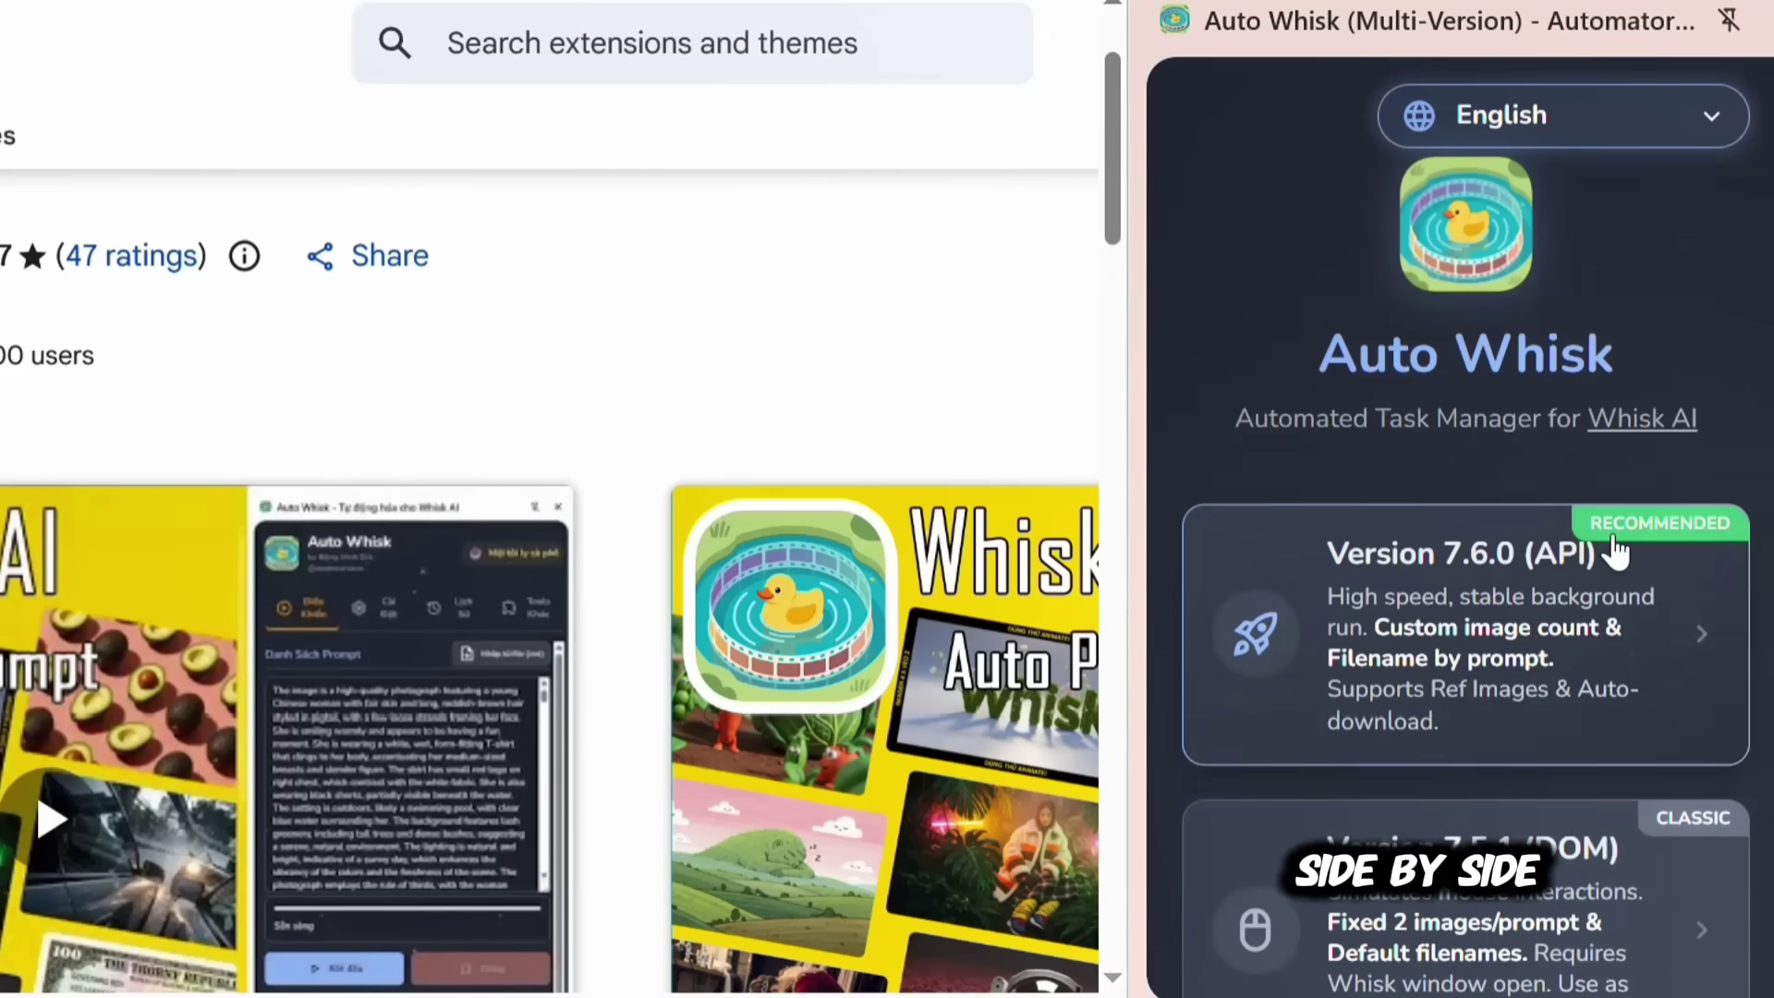
pyautogui.click(1659, 421)
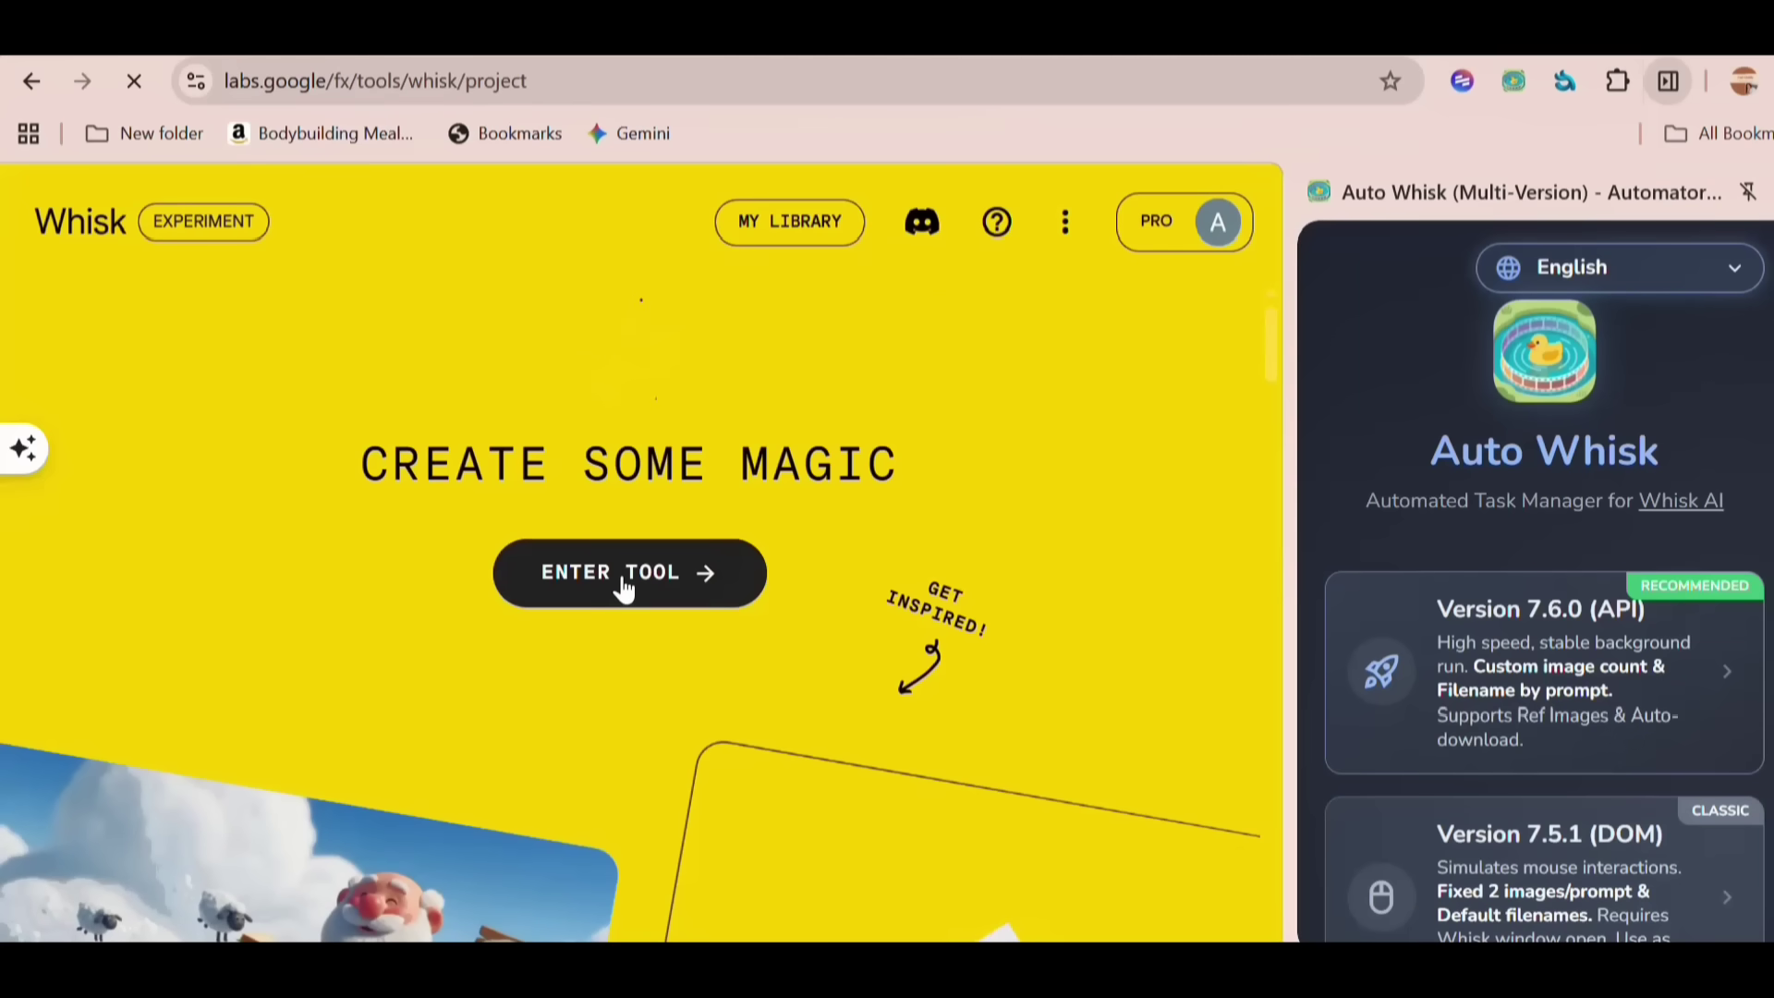
# - Enter the Whisk tool and look over the empty project's Subject, Scene slots and prompt box
pyautogui.click(622, 589)
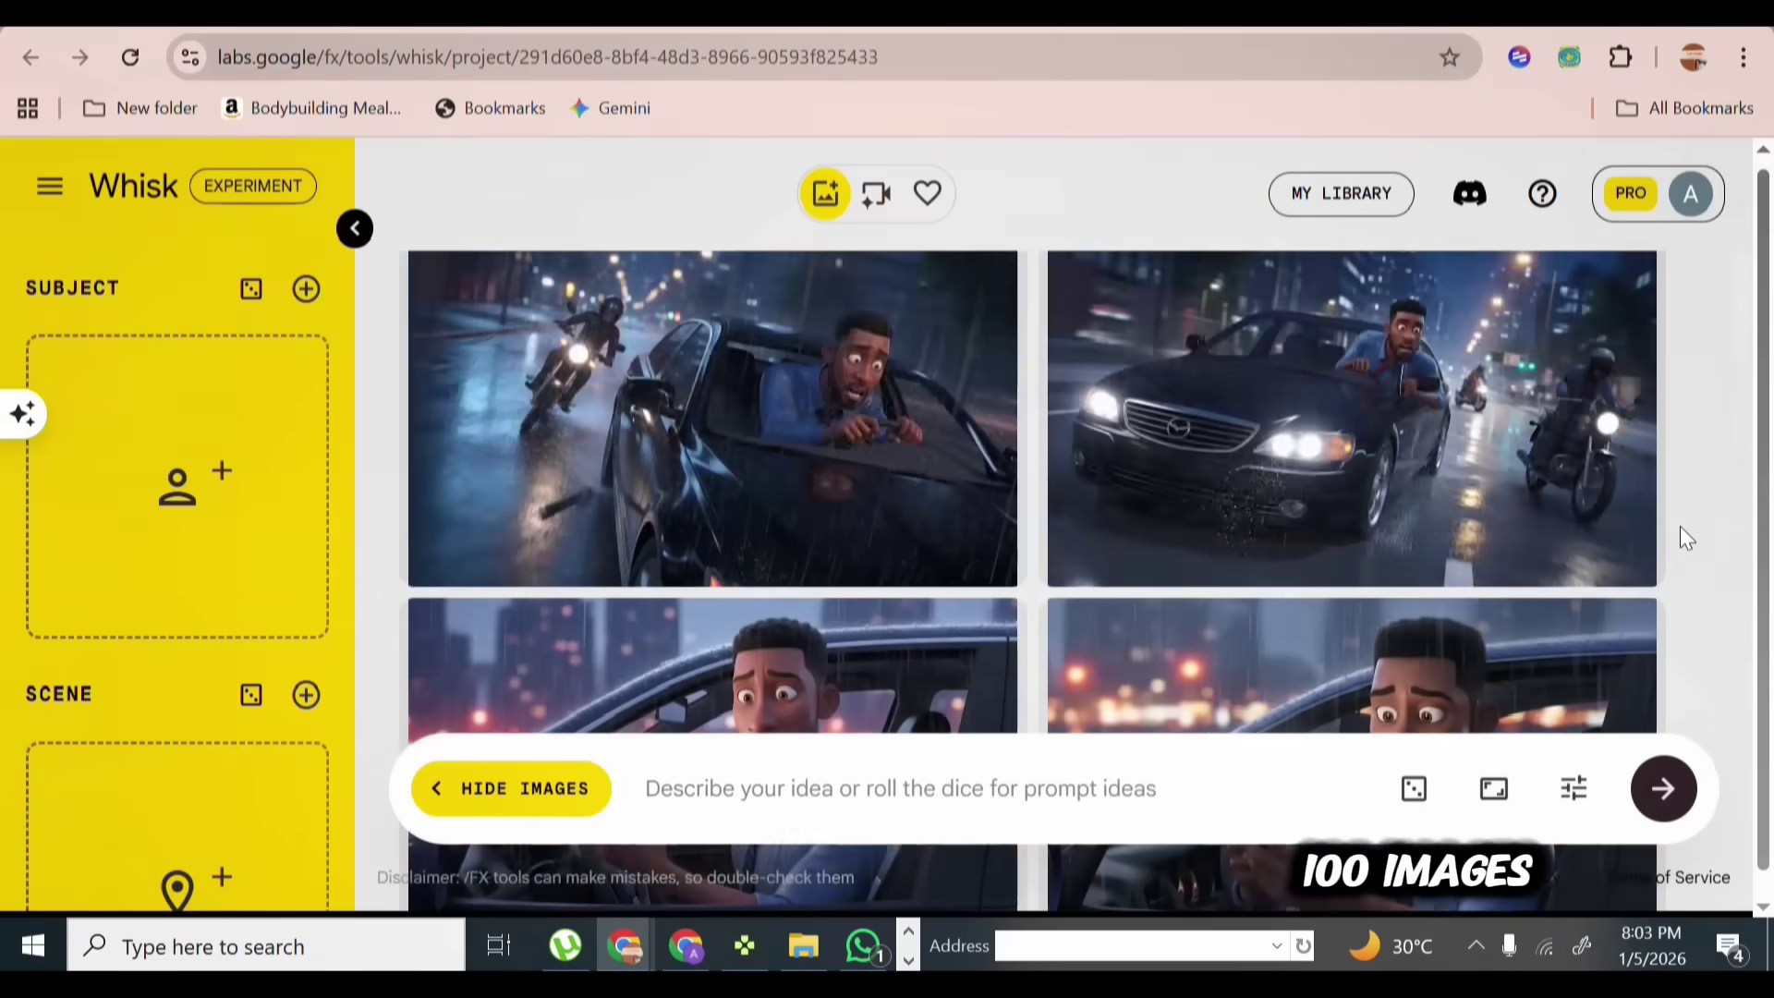
pyautogui.scroll(-10, 1686, 539)
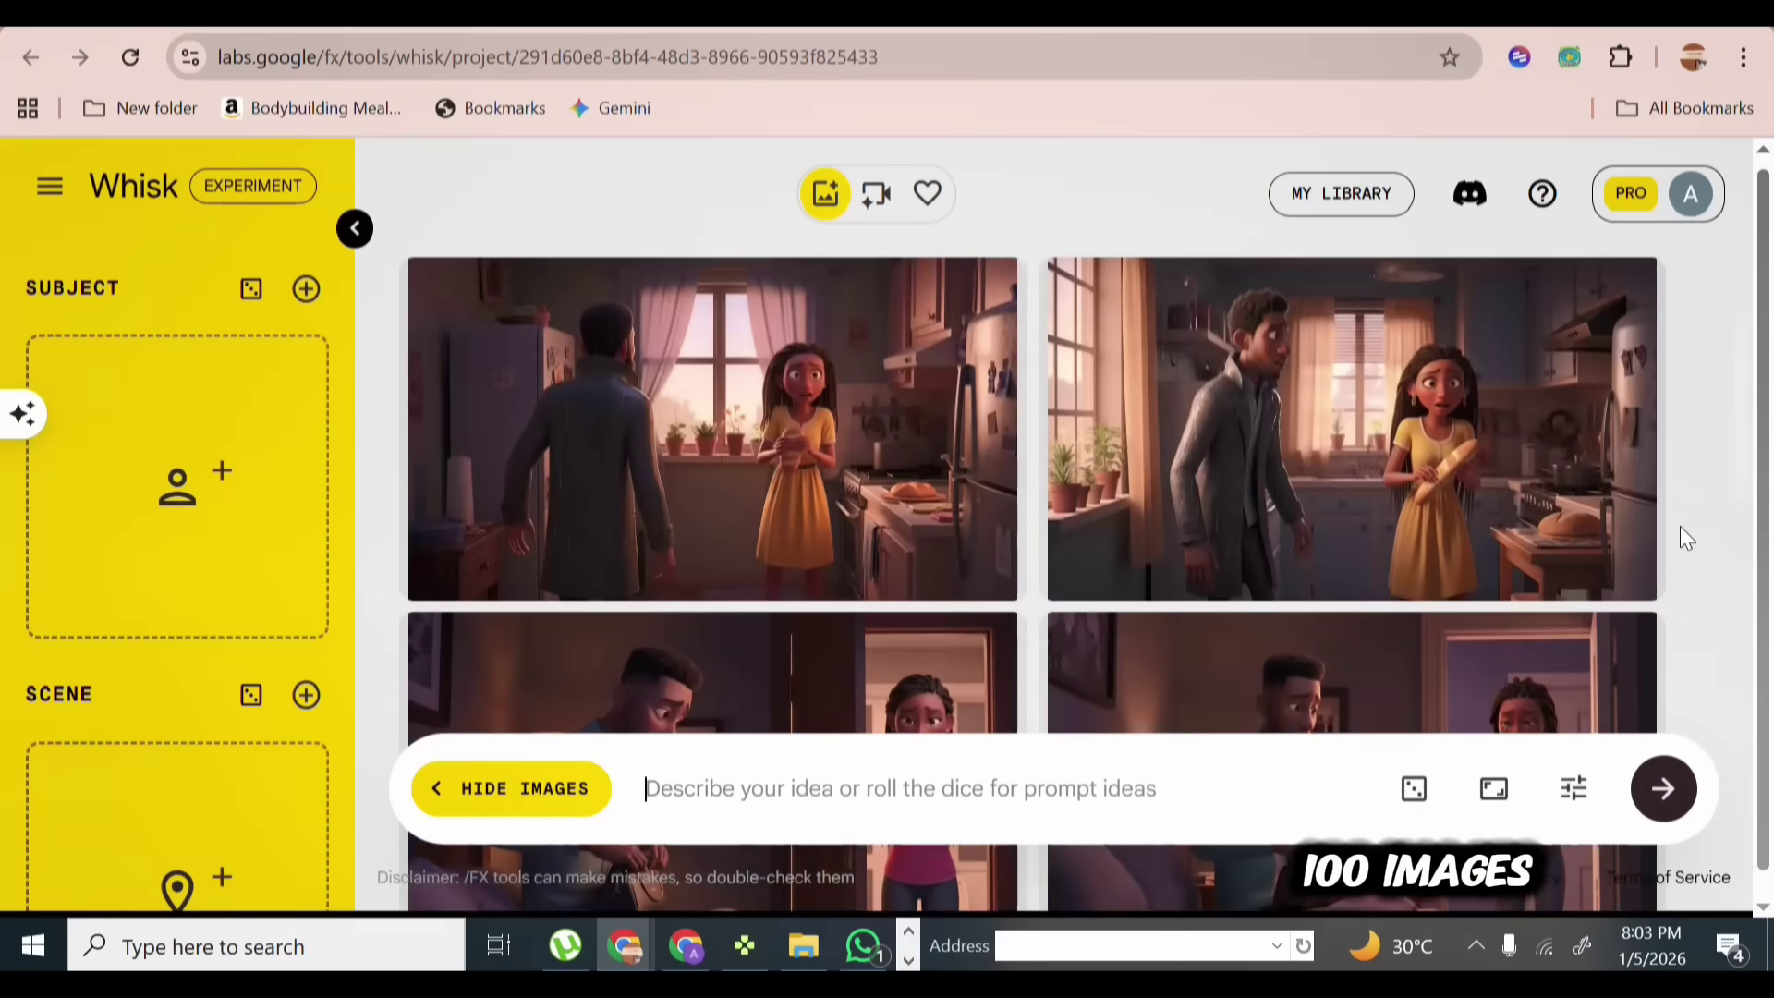
pyautogui.scroll(-15, 1680, 528)
pyautogui.scroll(-5, 1680, 529)
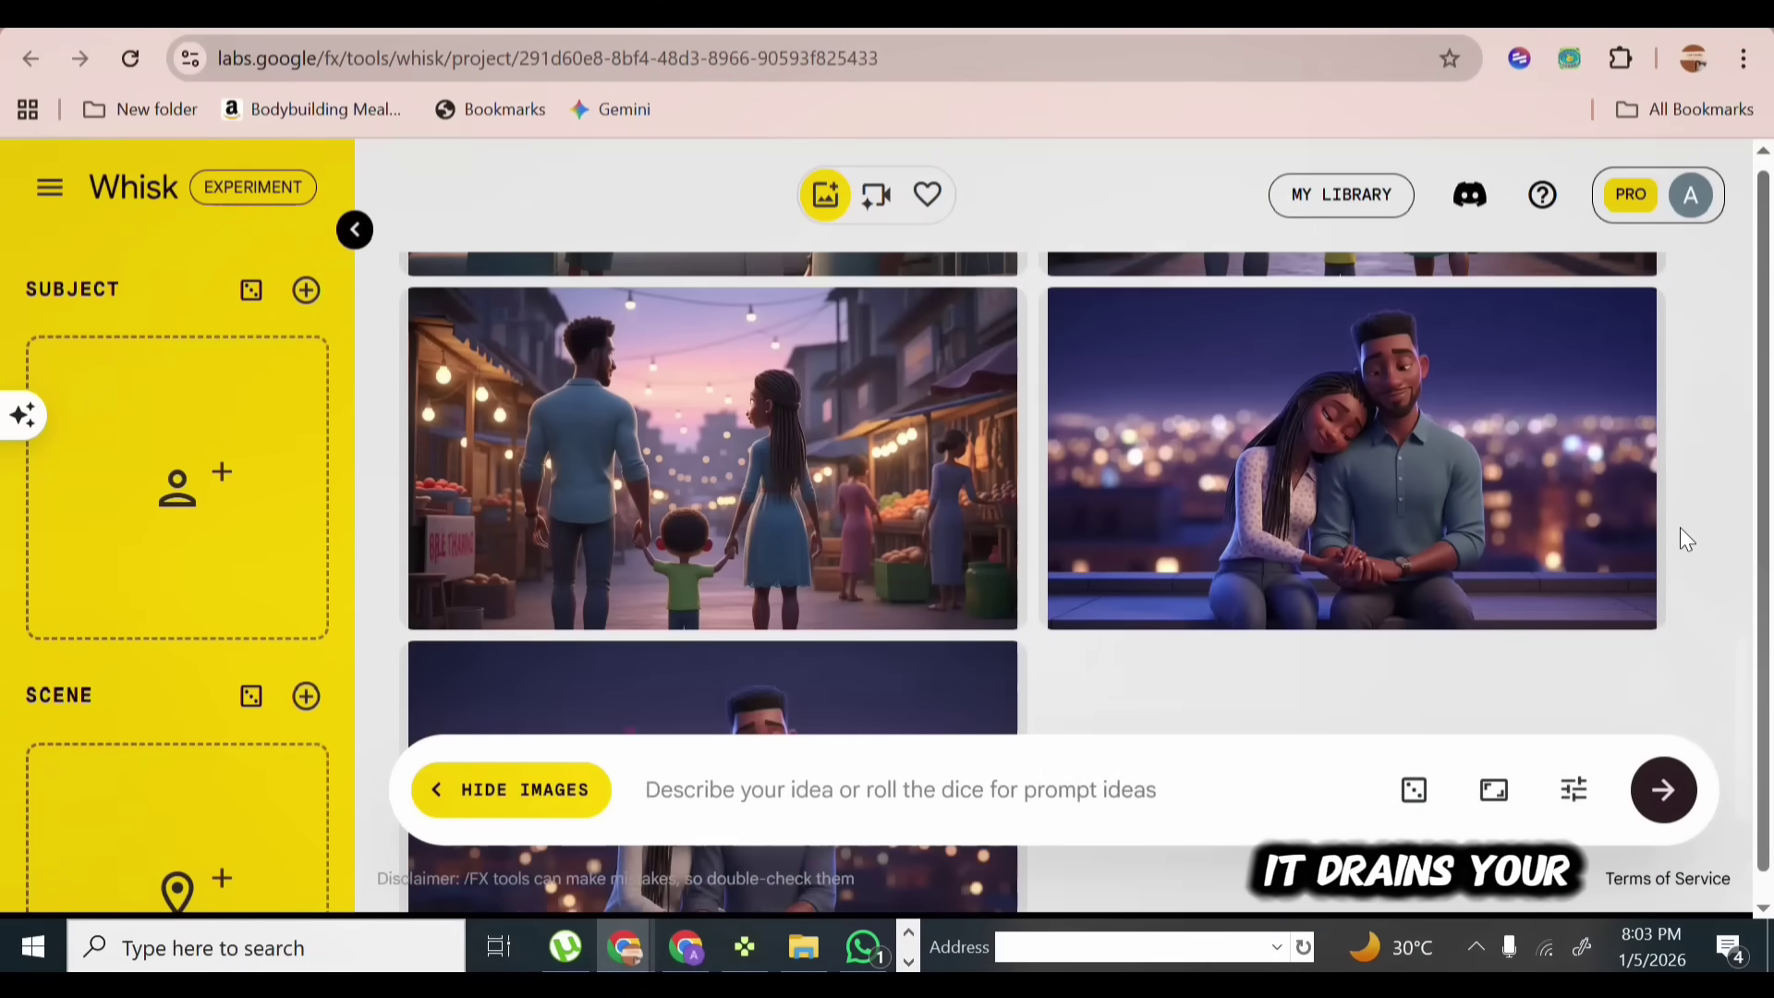
pyautogui.scroll(15, 1680, 526)
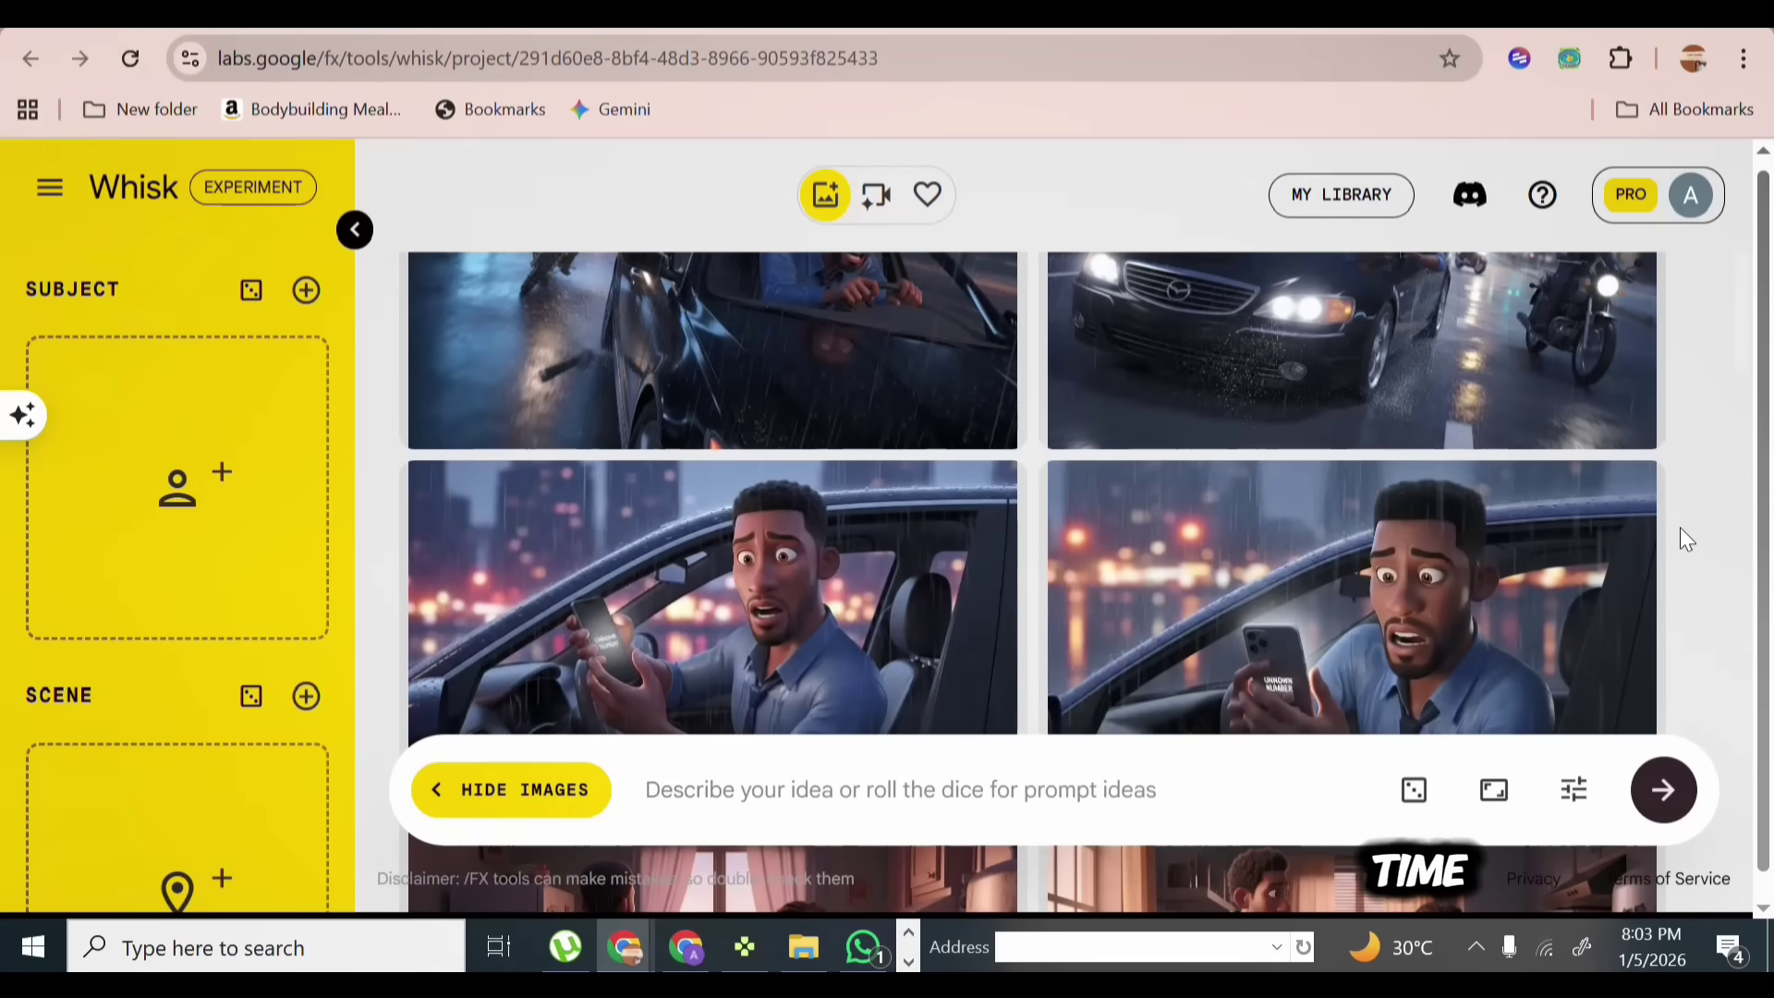
pyautogui.scroll(-3, 1680, 527)
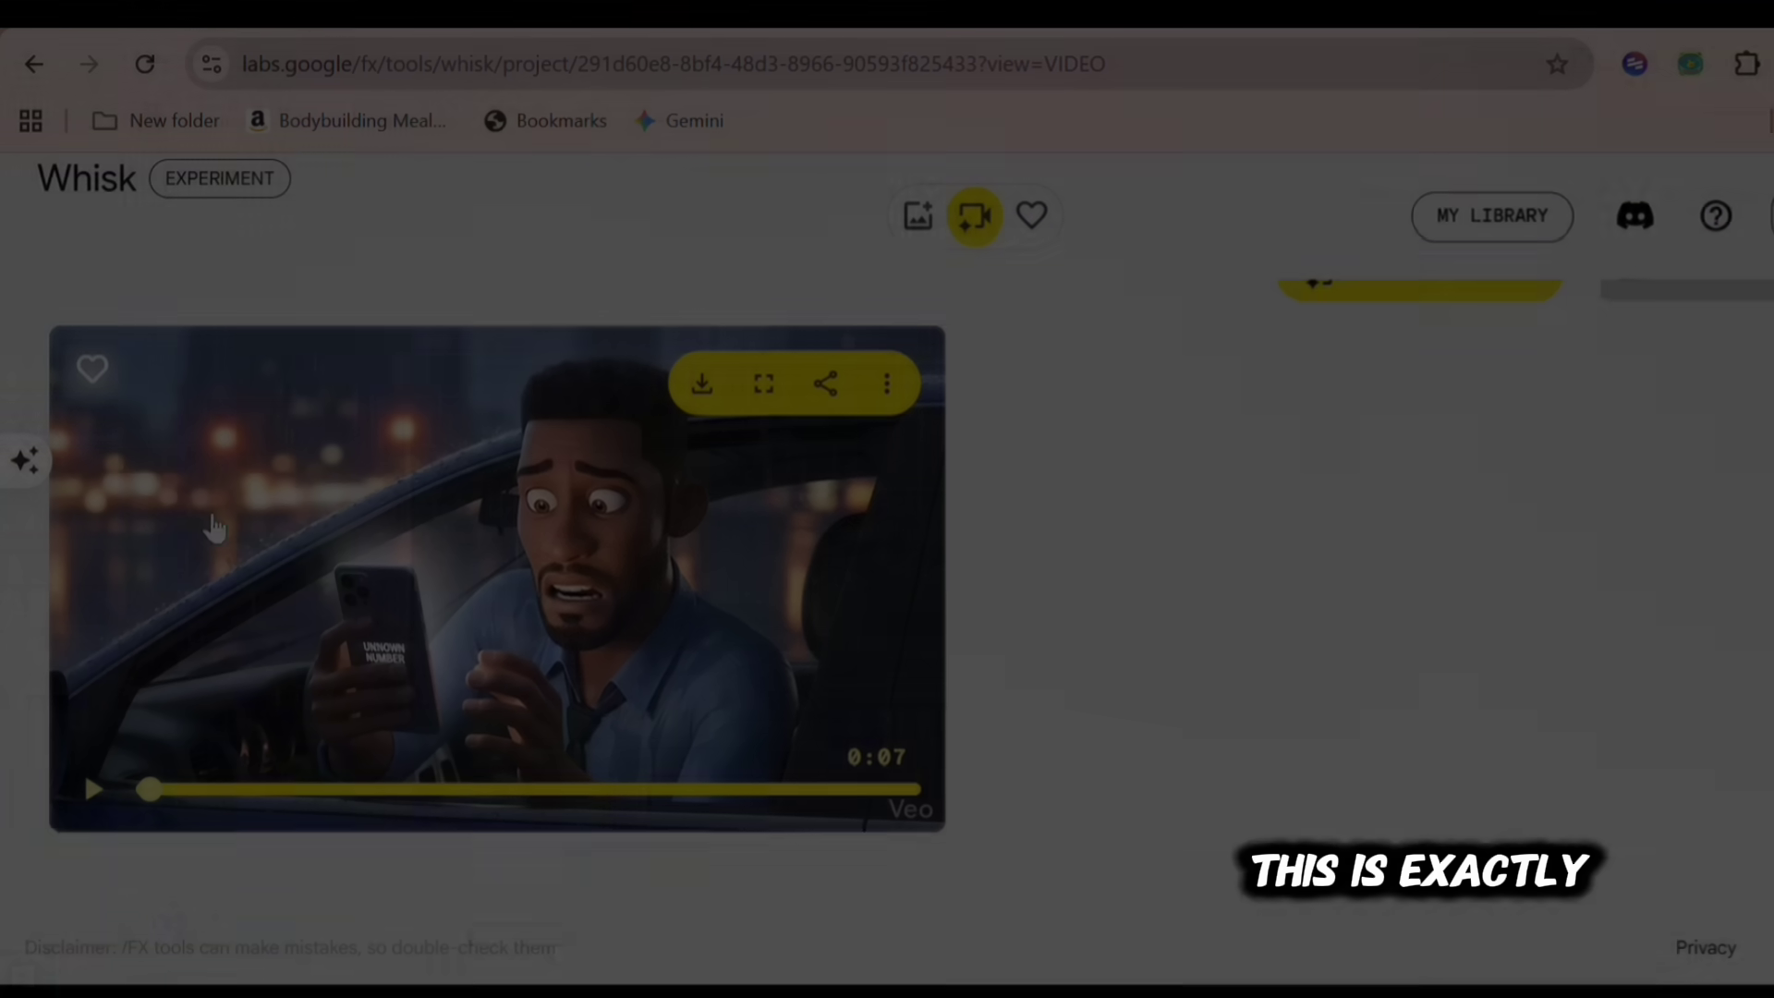
pyautogui.scroll(-1, 1647, 619)
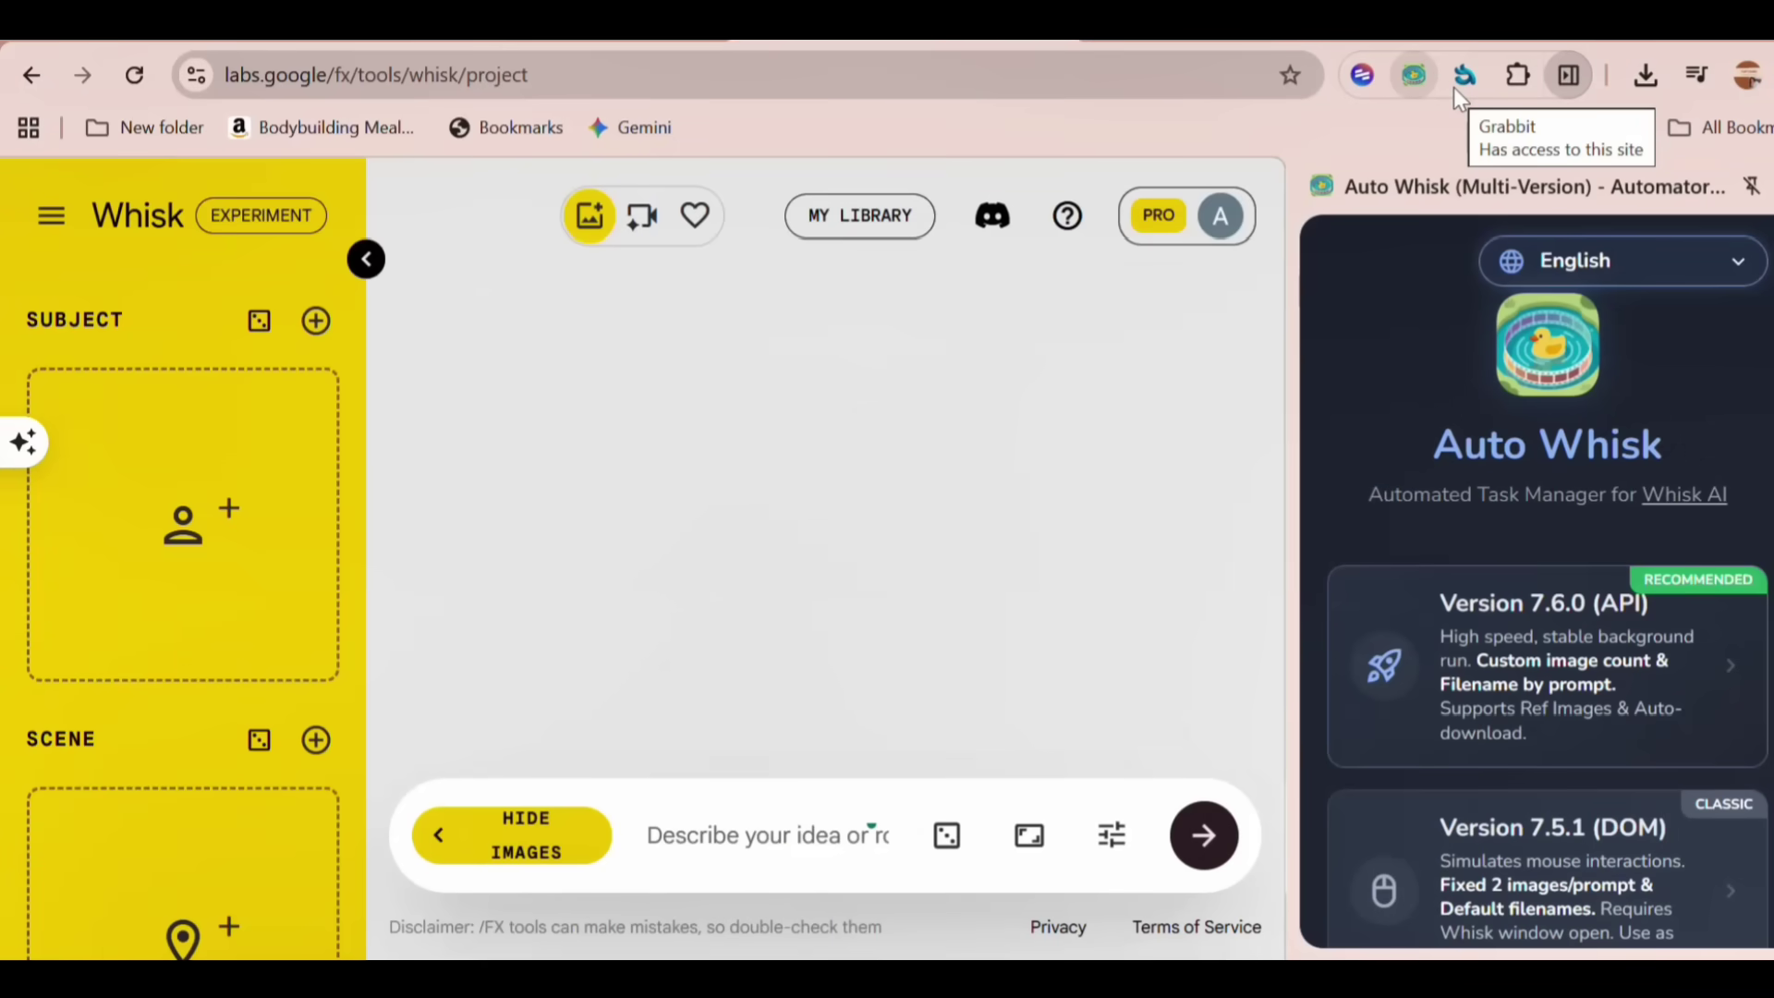
# - Paste the nine Pixar-style Lagos scene prompts into Auto Whisk and start the batch
pyautogui.scroll(-3, 1512, 674)
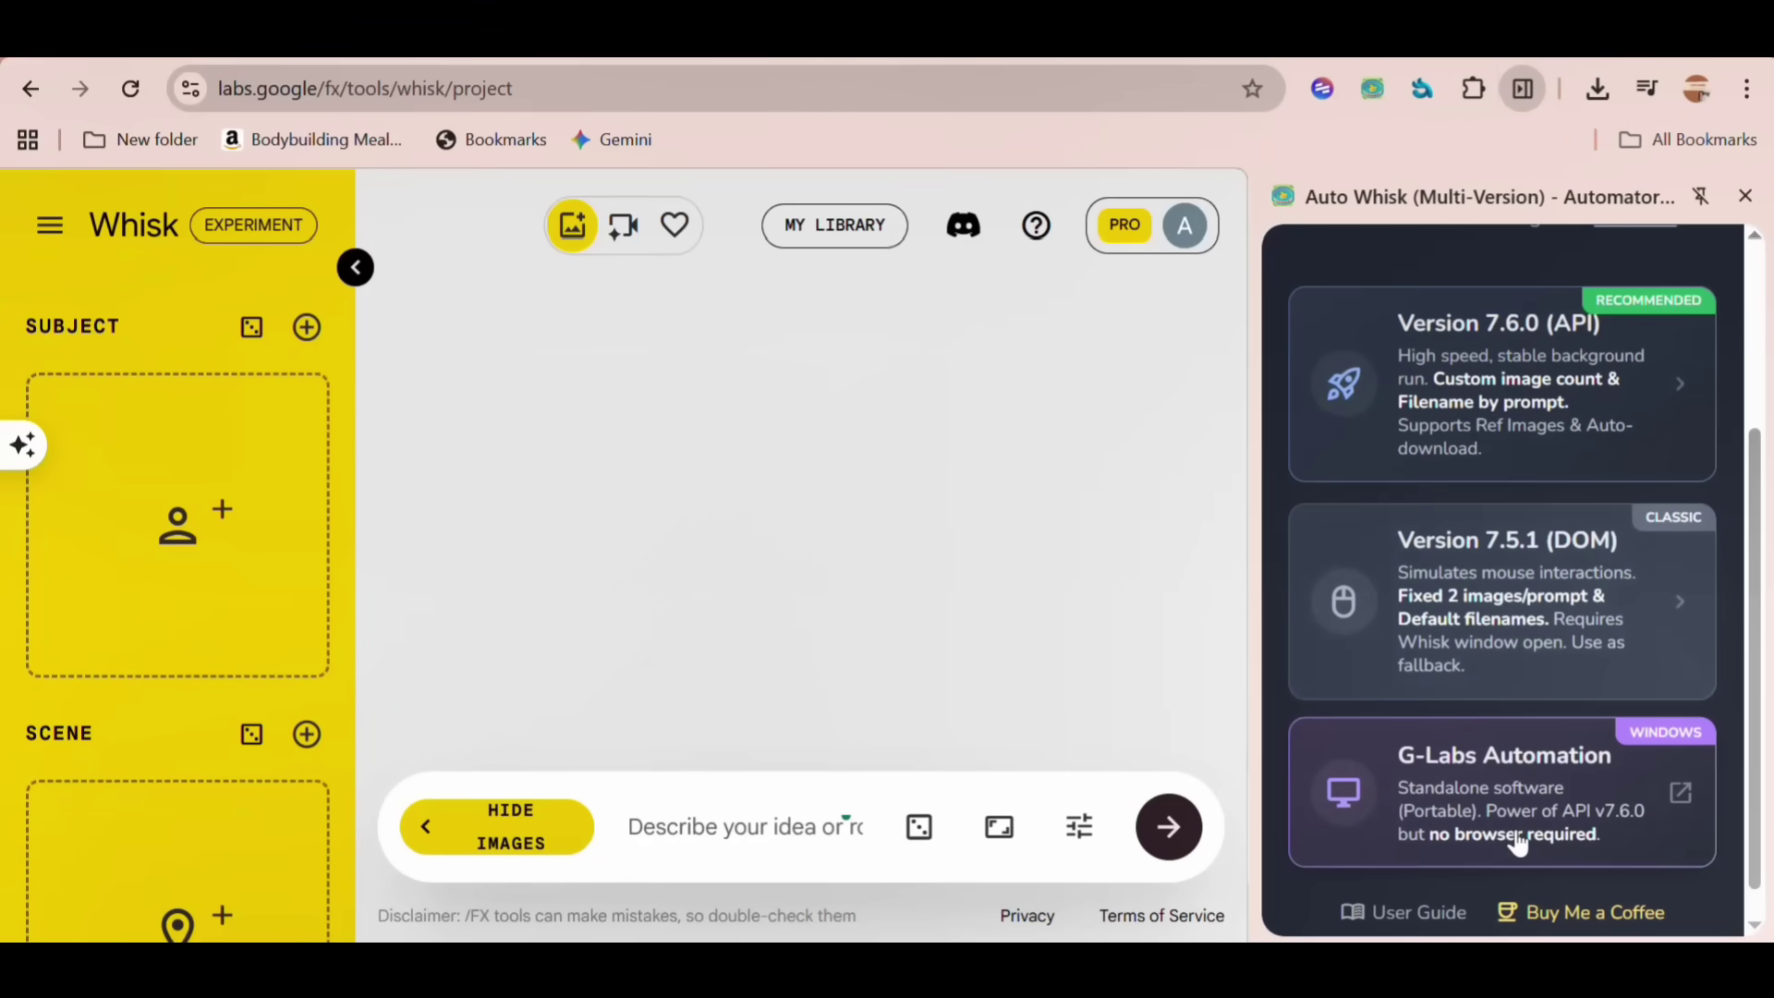
pyautogui.scroll(3, 1517, 841)
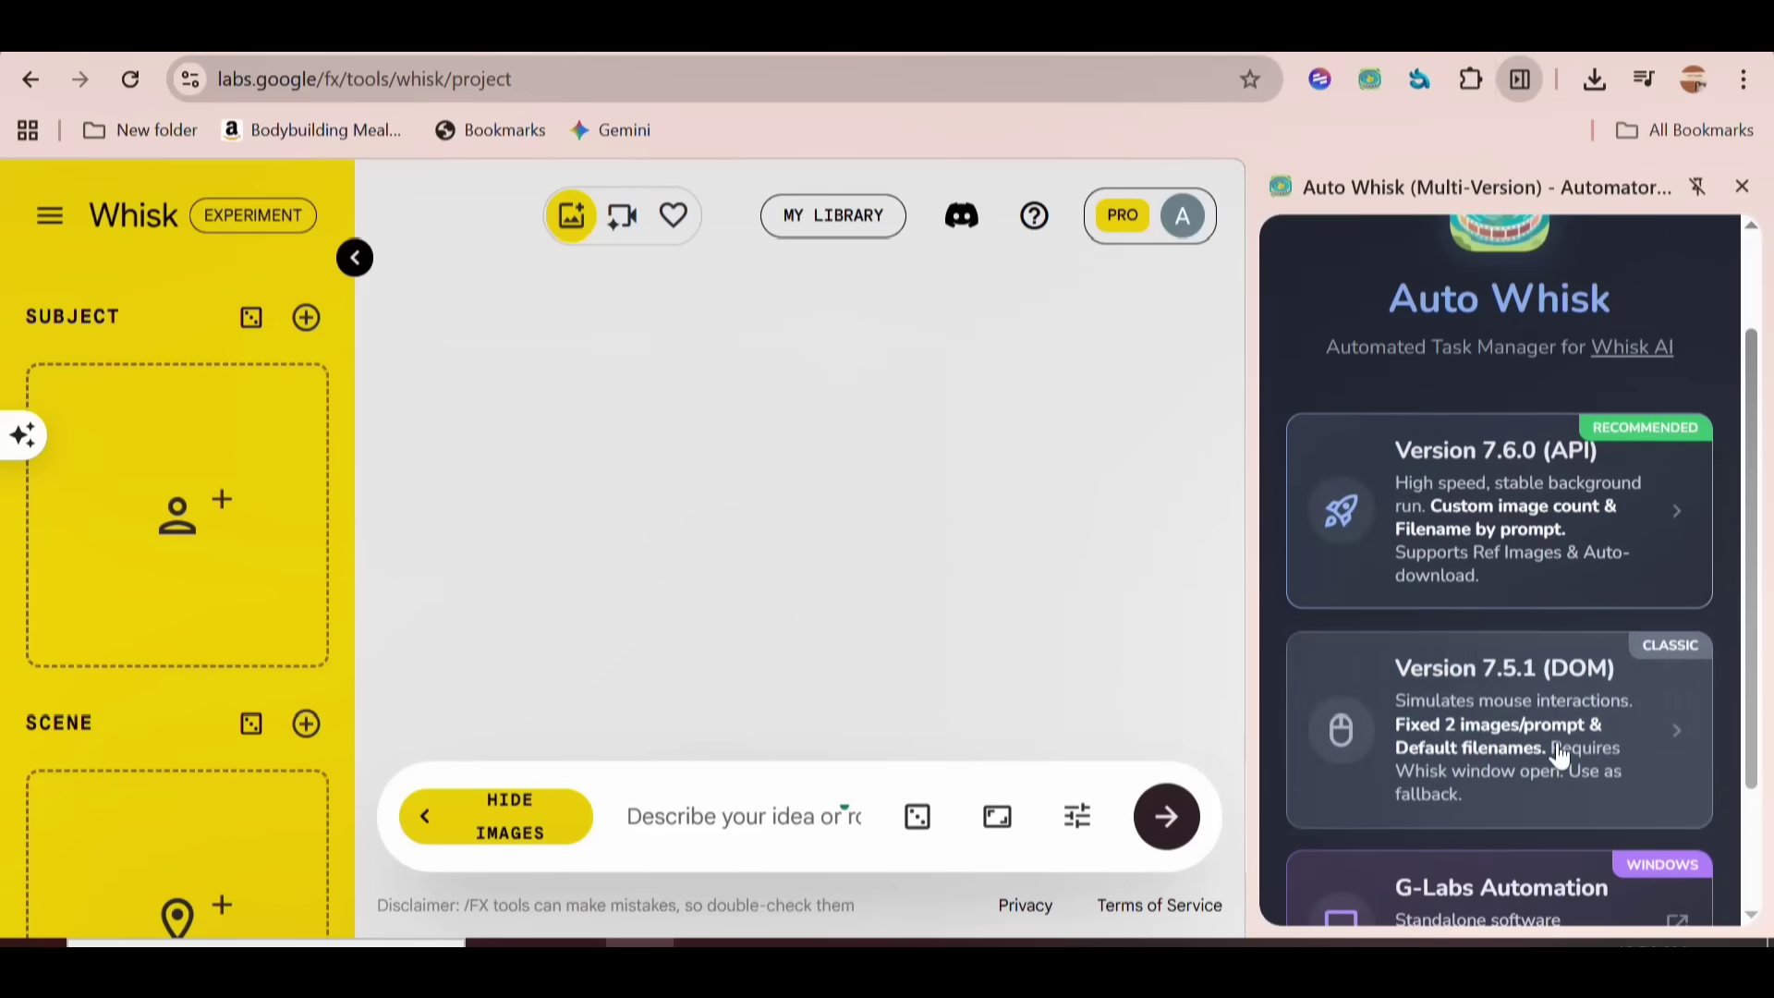
pyautogui.click(1541, 780)
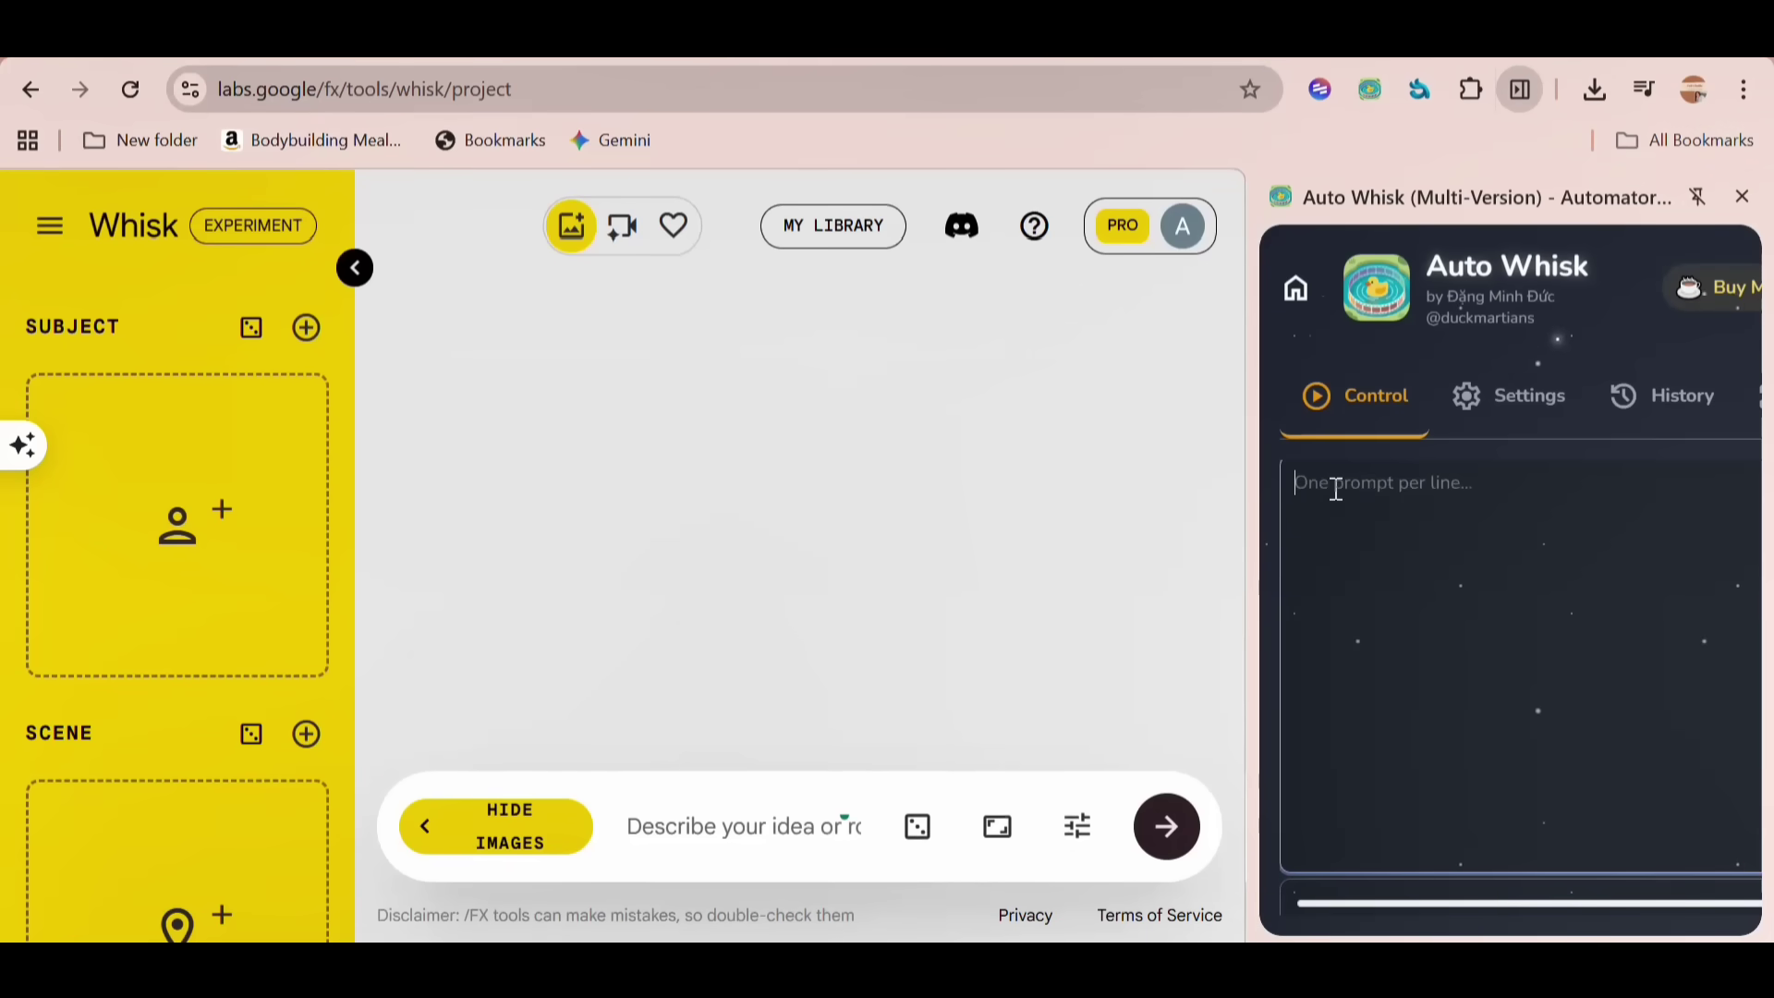
pyautogui.hotkey('ctrl', 'v')
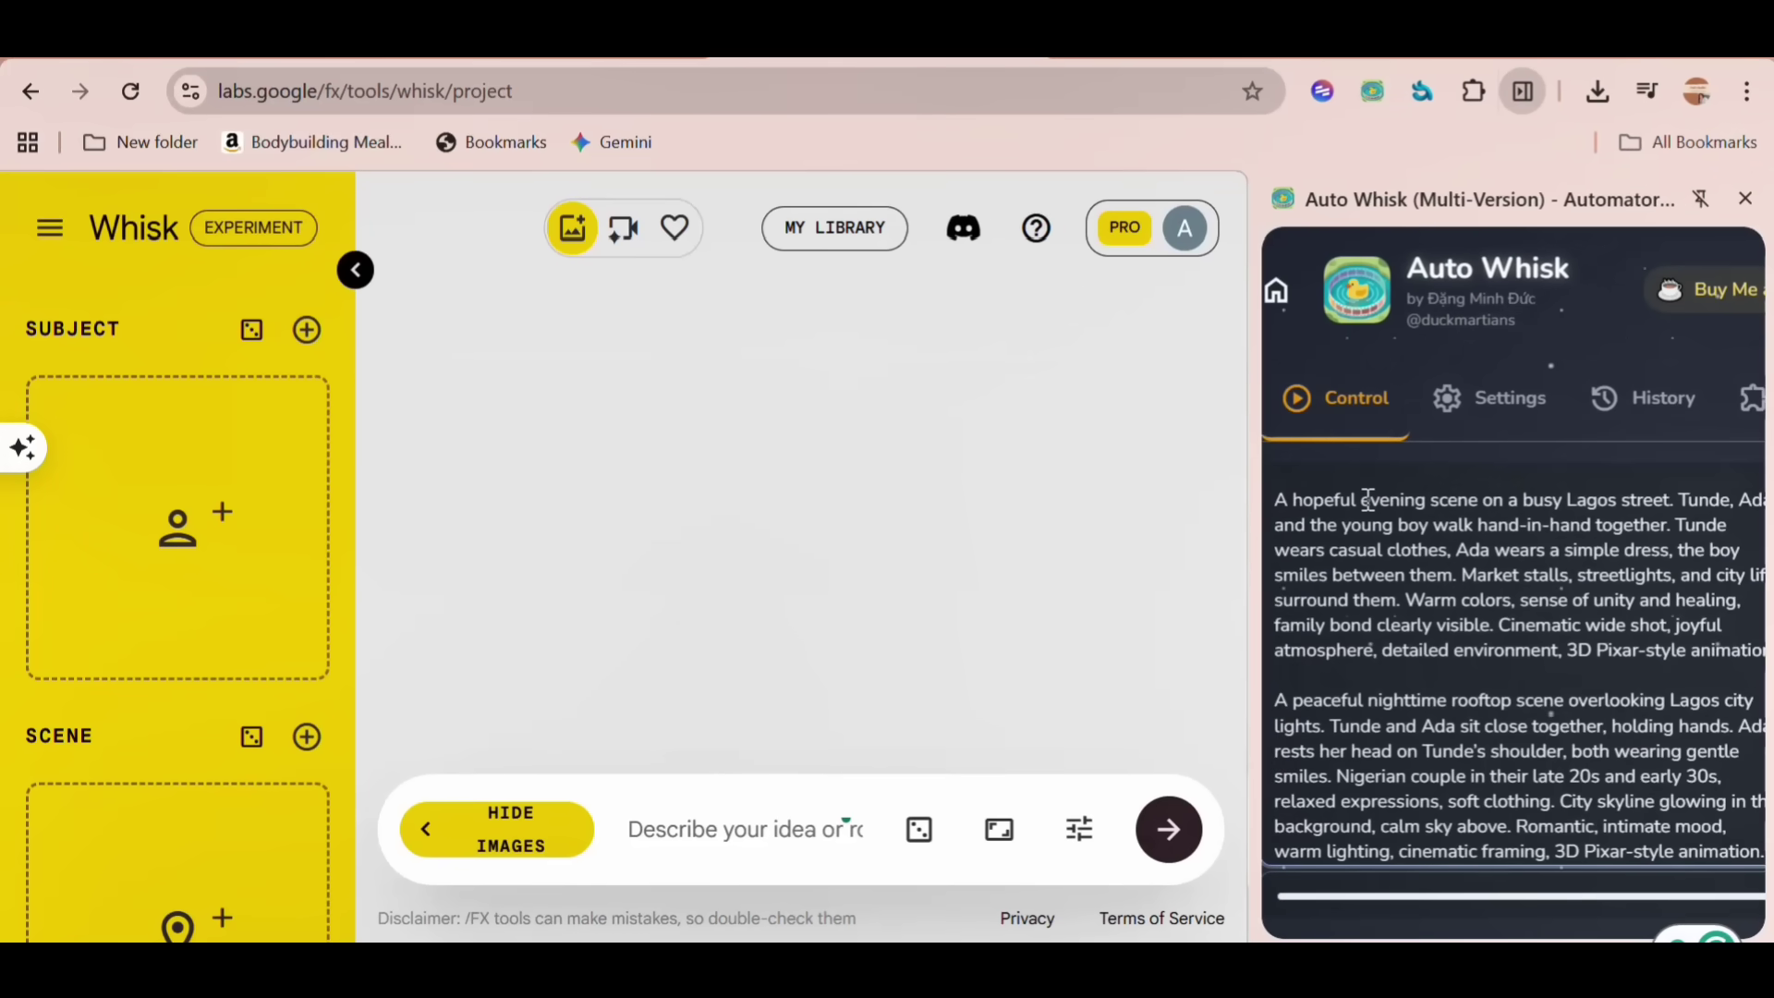
pyautogui.scroll(1, 1368, 499)
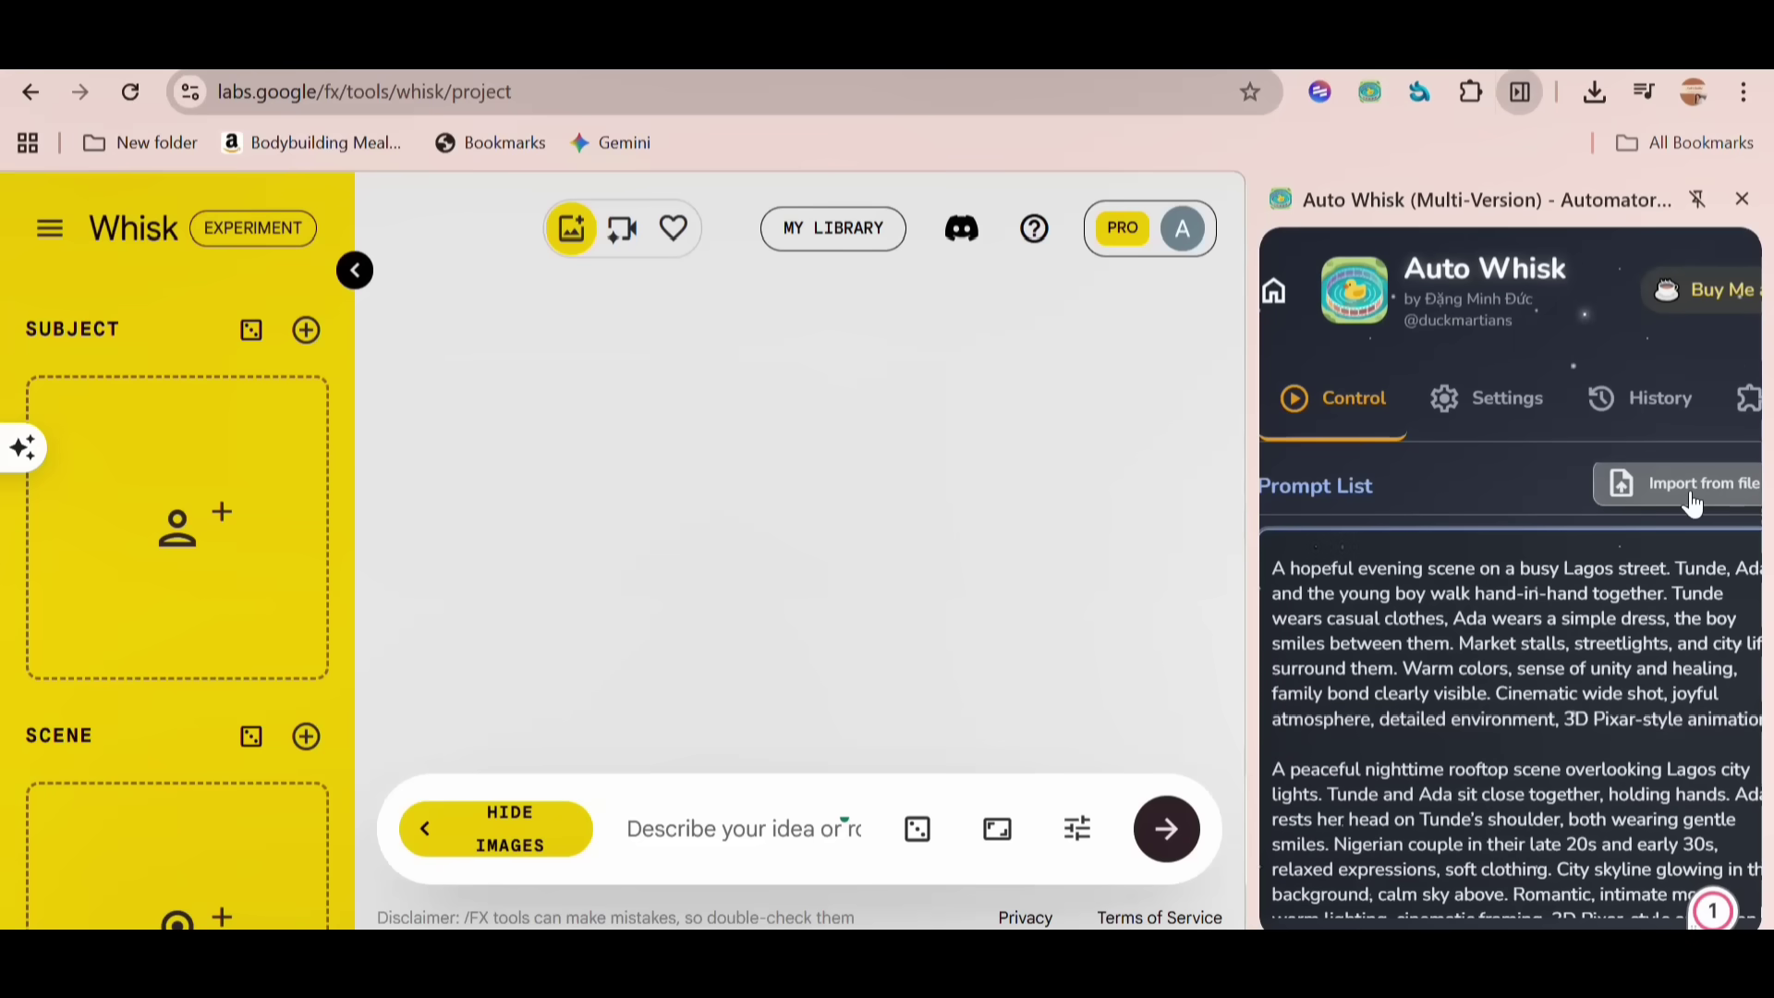
pyautogui.scroll(-3, 1614, 532)
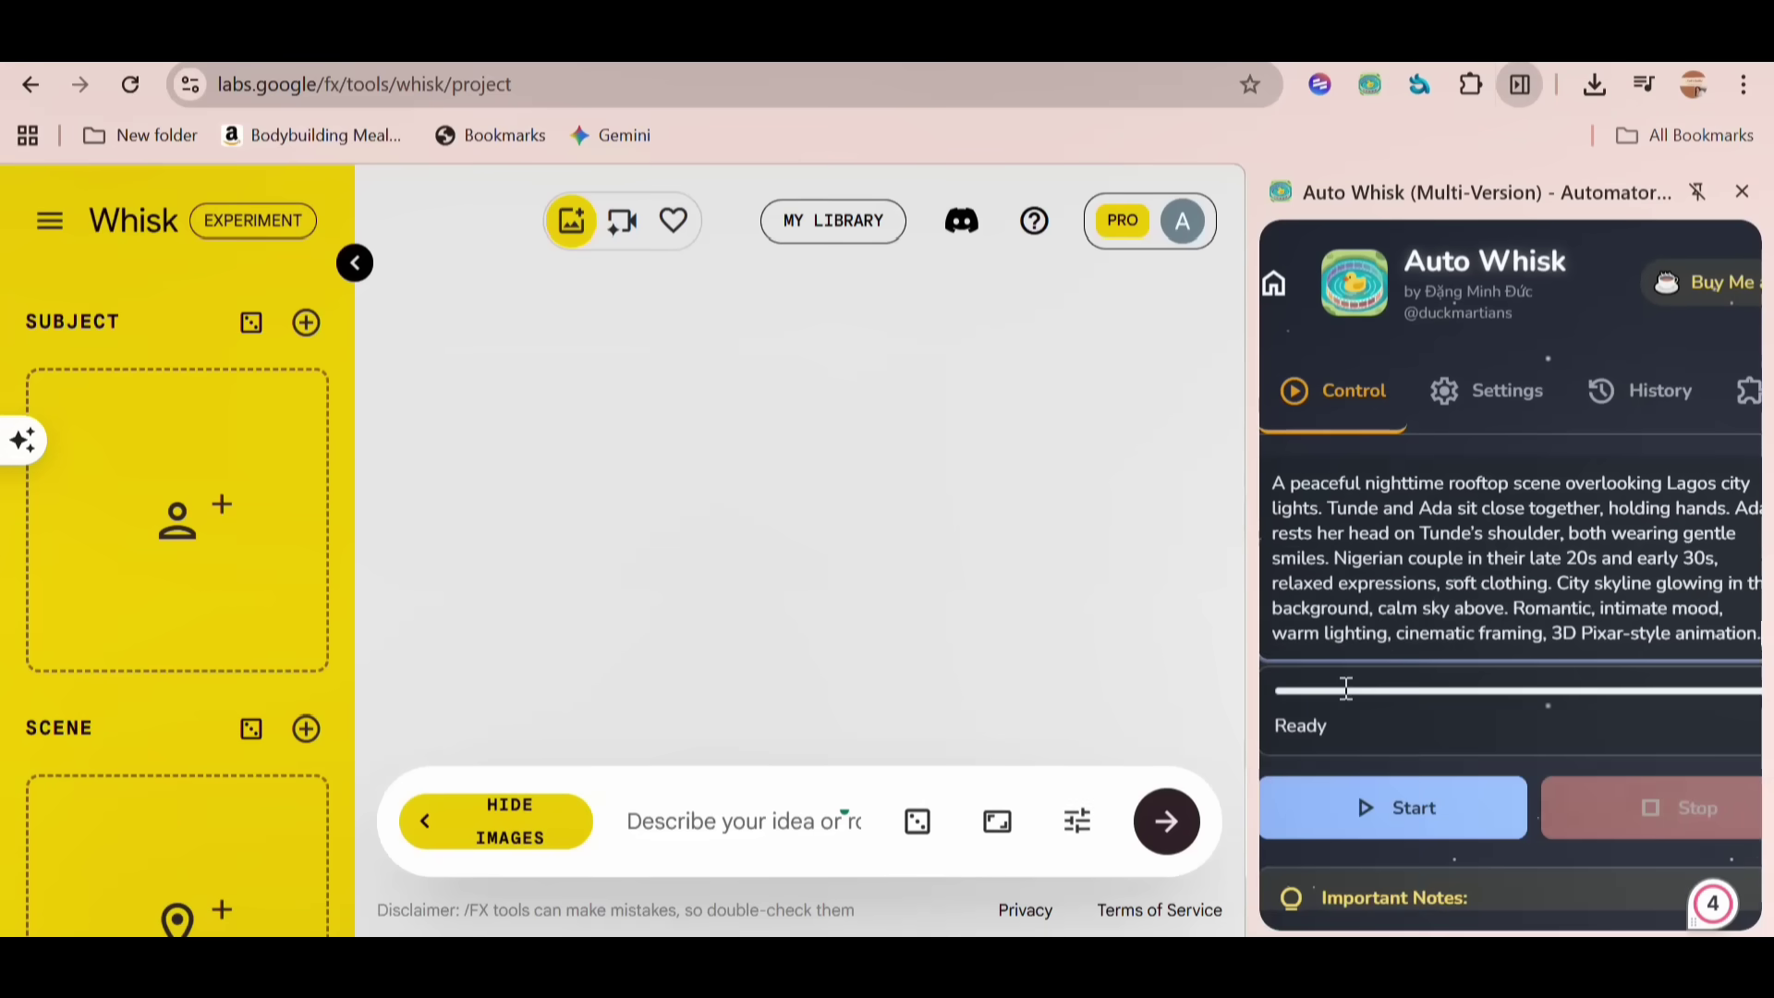
pyautogui.scroll(-2, 1347, 688)
pyautogui.click(1368, 605)
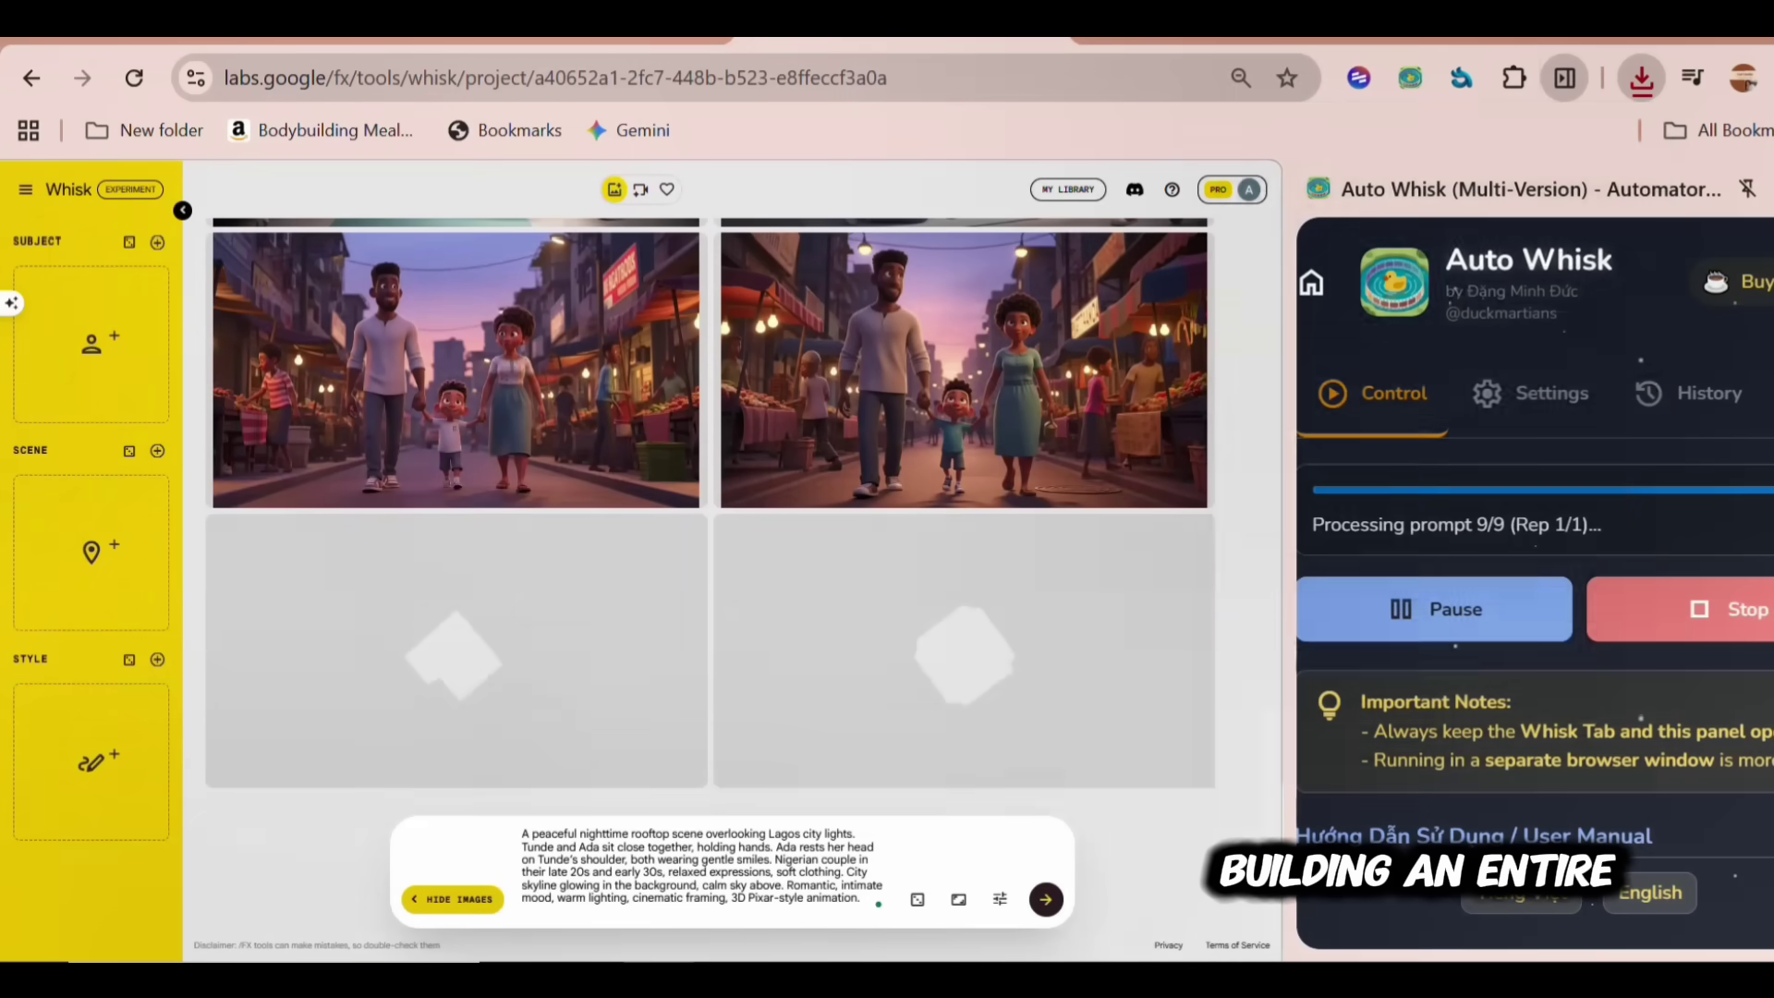
# - Pause the Auto Whisk batch and open the nighttime rooftop couple image to animate it
pyautogui.click(1457, 612)
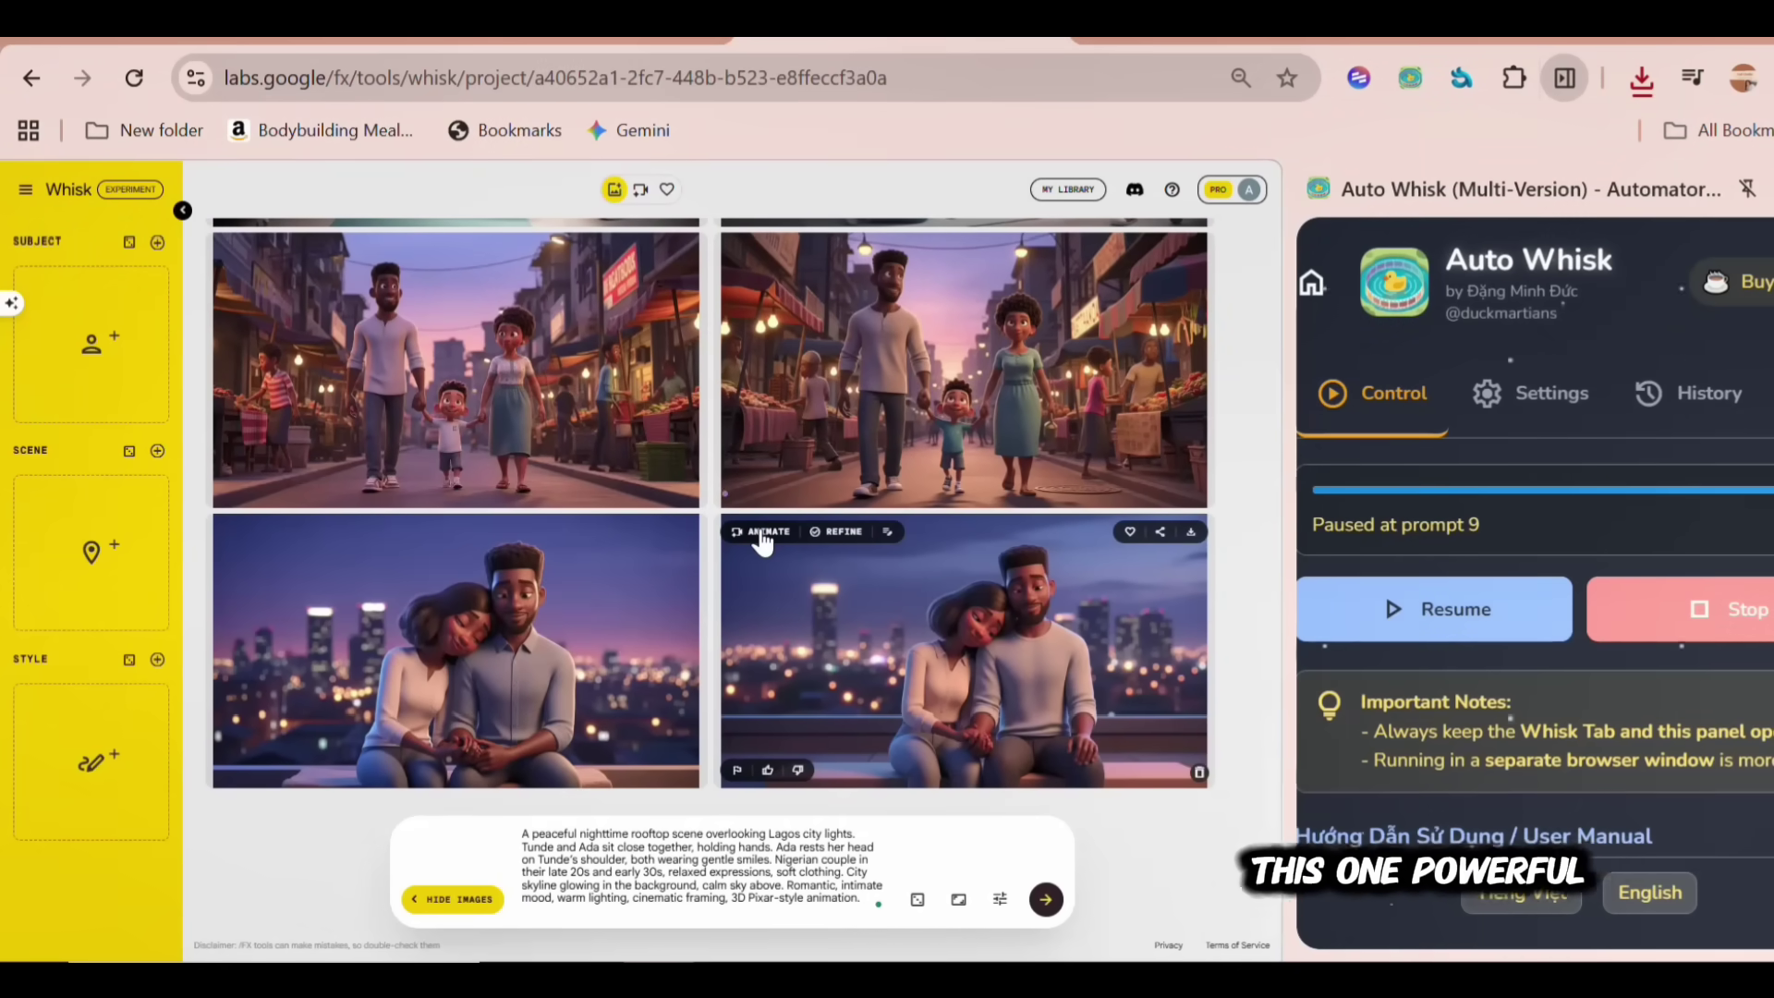
pyautogui.click(761, 536)
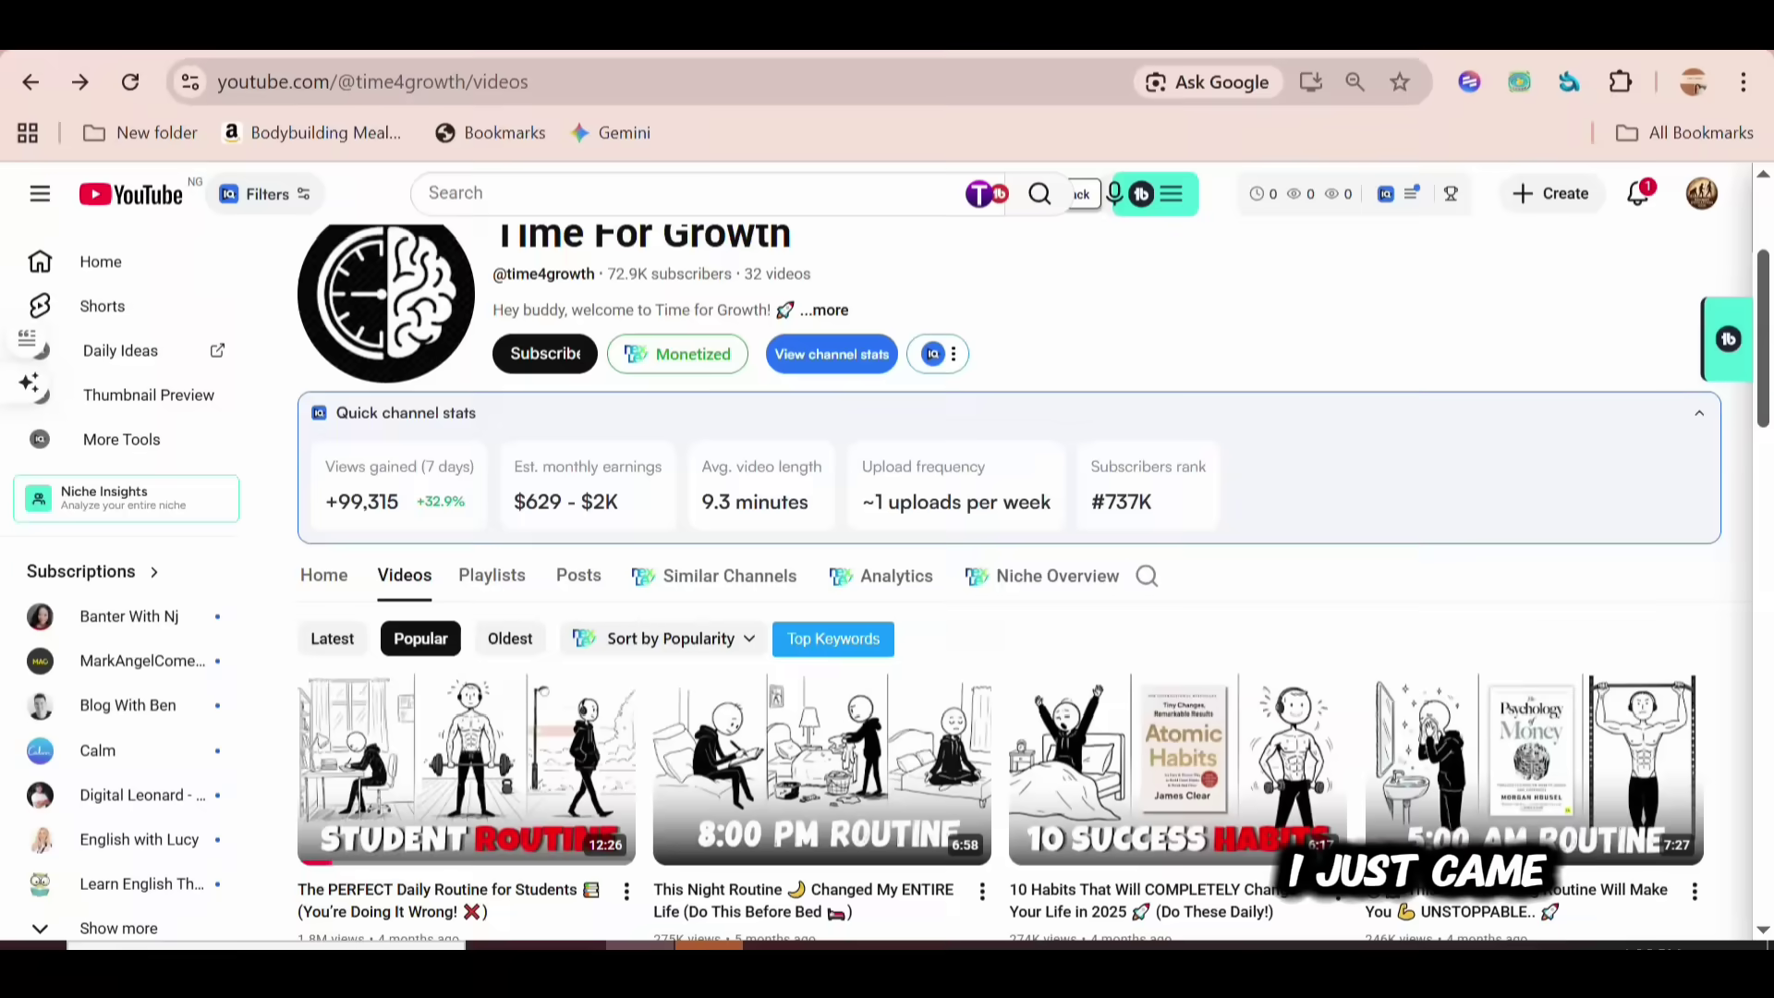
# - Sort the Time For Growth channel's videos by Popular and open the top video
pyautogui.scroll(-2, 1765, 439)
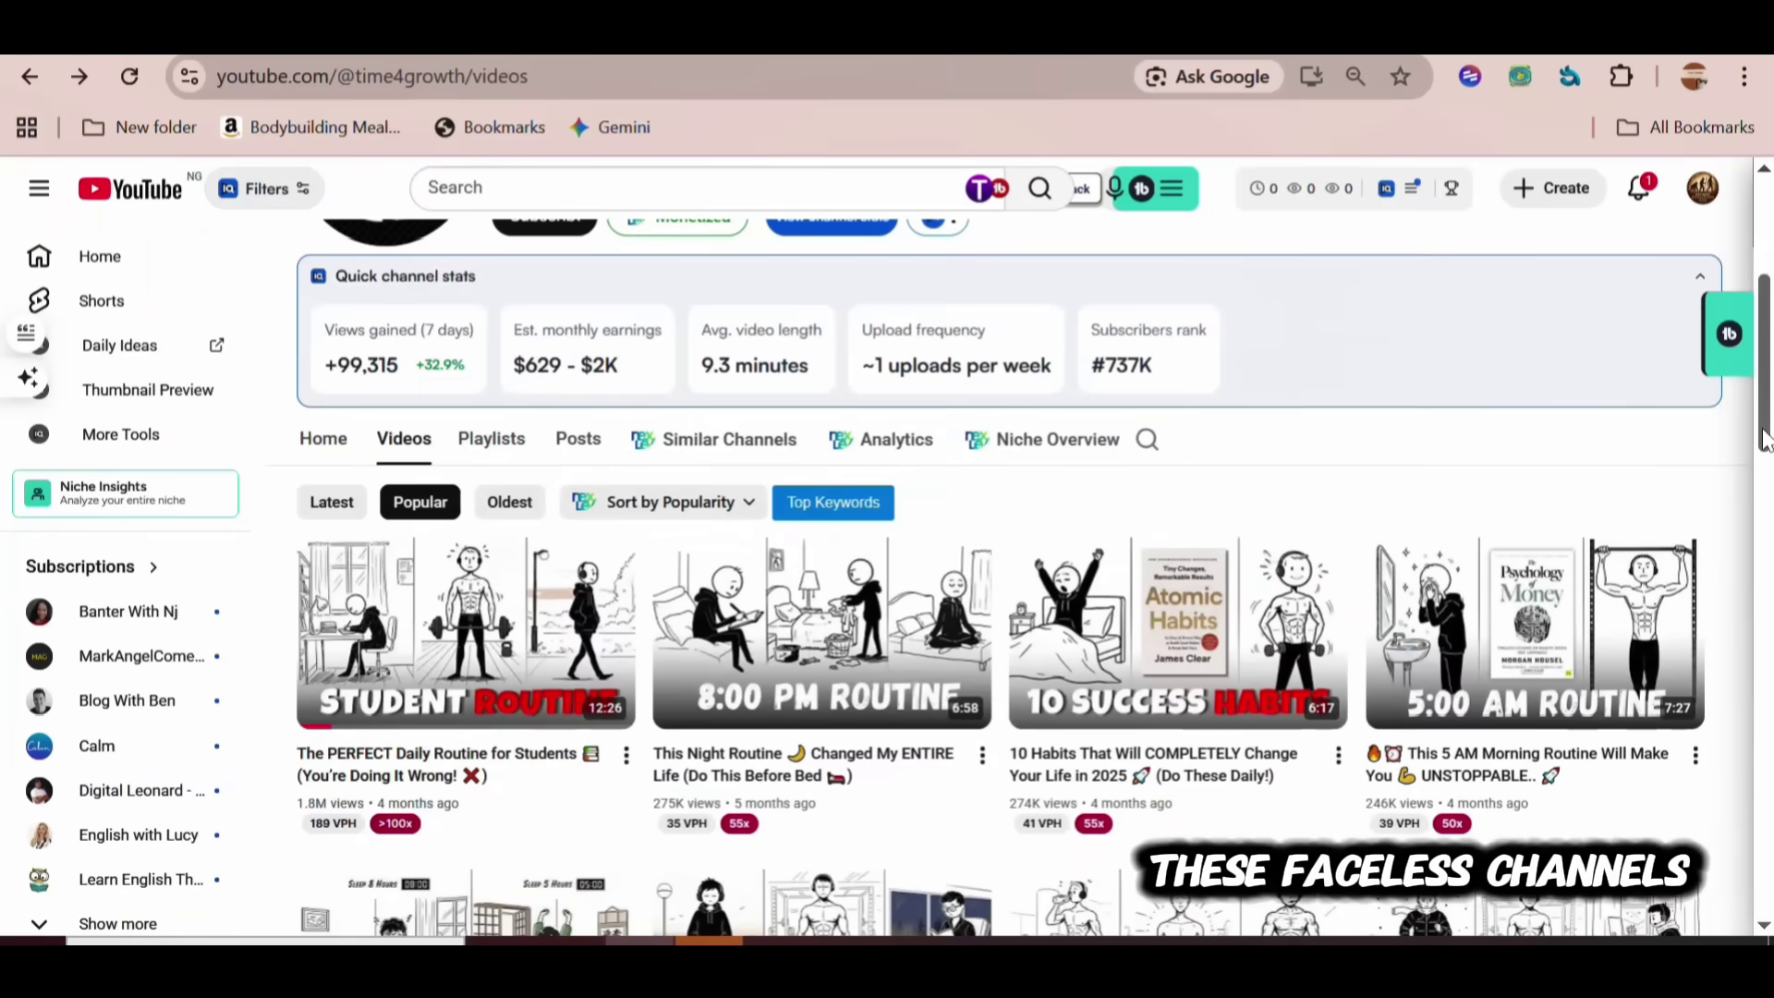
pyautogui.moveTo(1765, 438); pyautogui.dragTo(1765, 567)
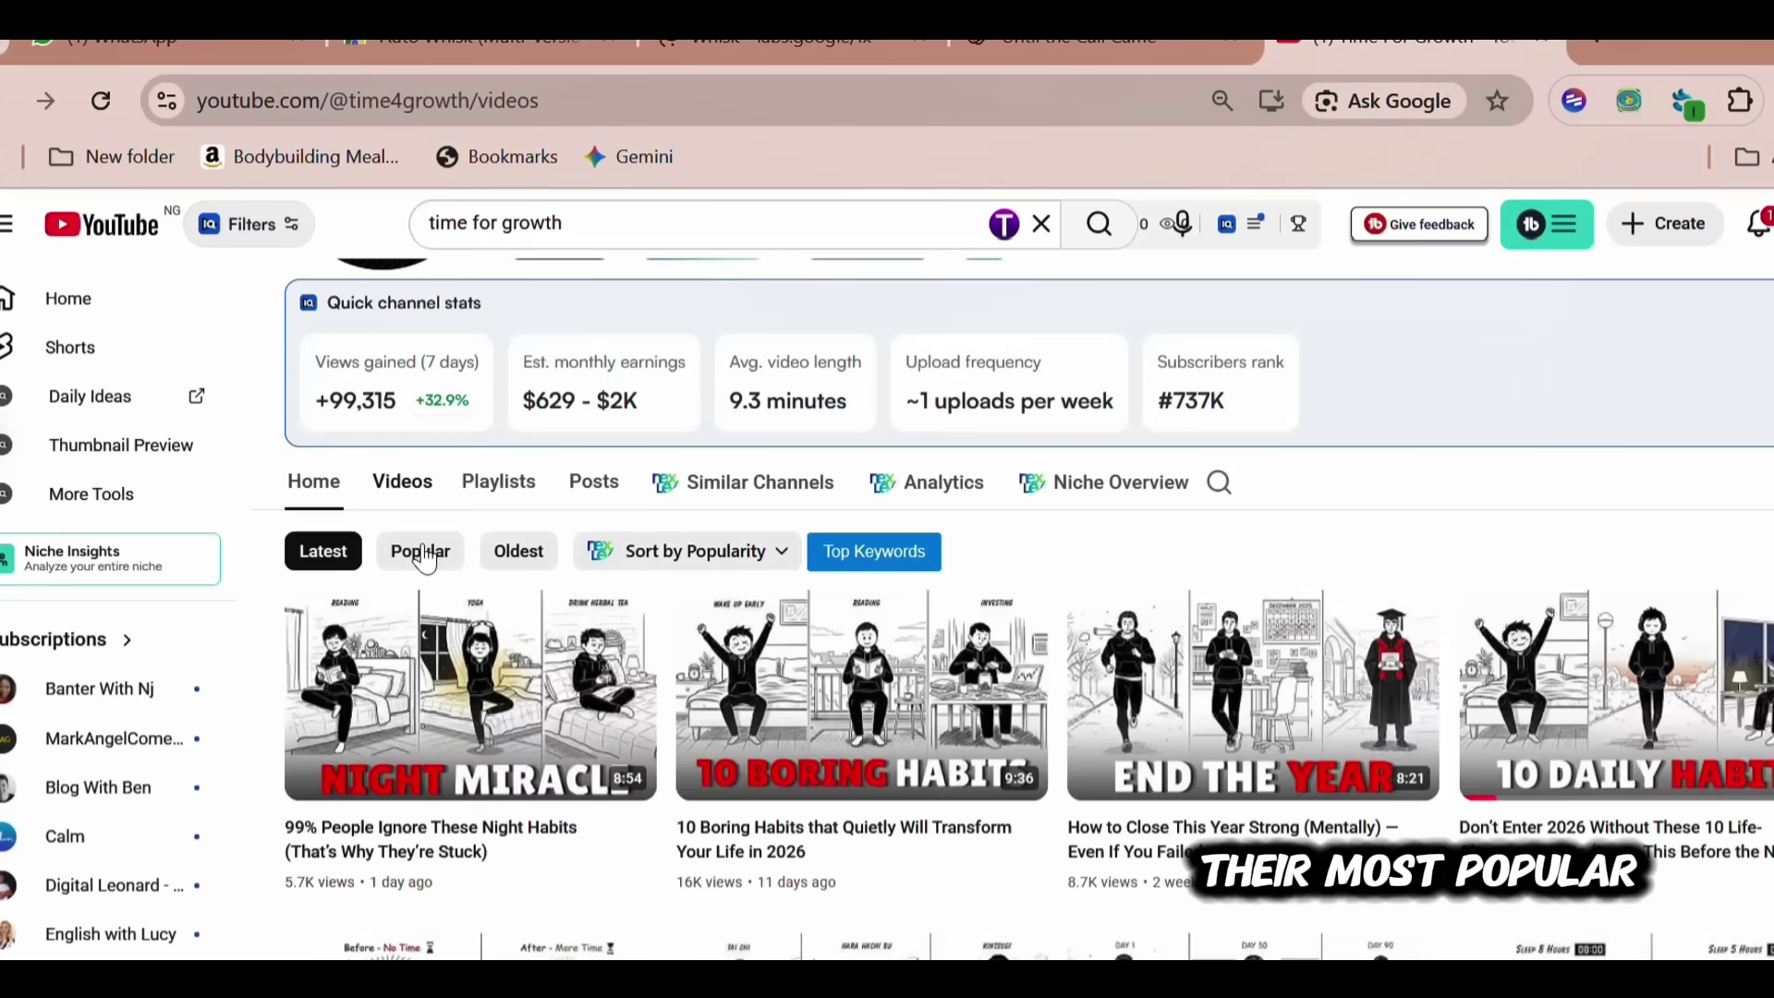
pyautogui.click(422, 552)
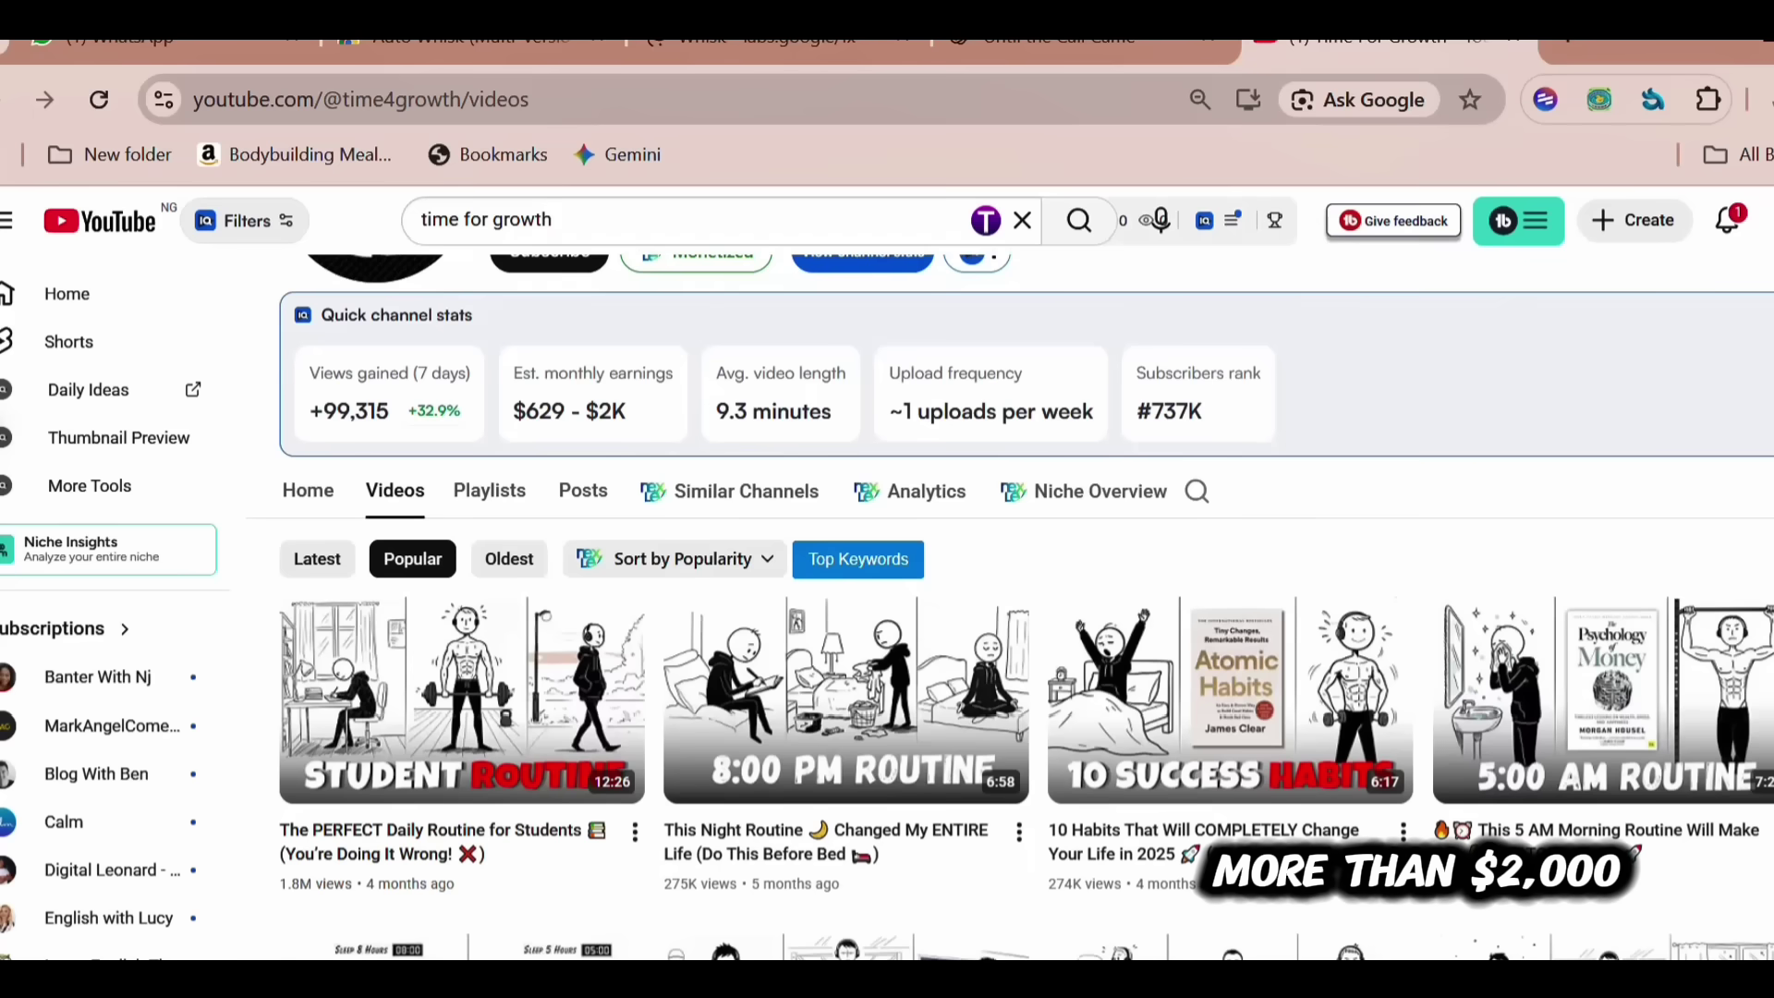
pyautogui.scroll(-2, 1010, 607)
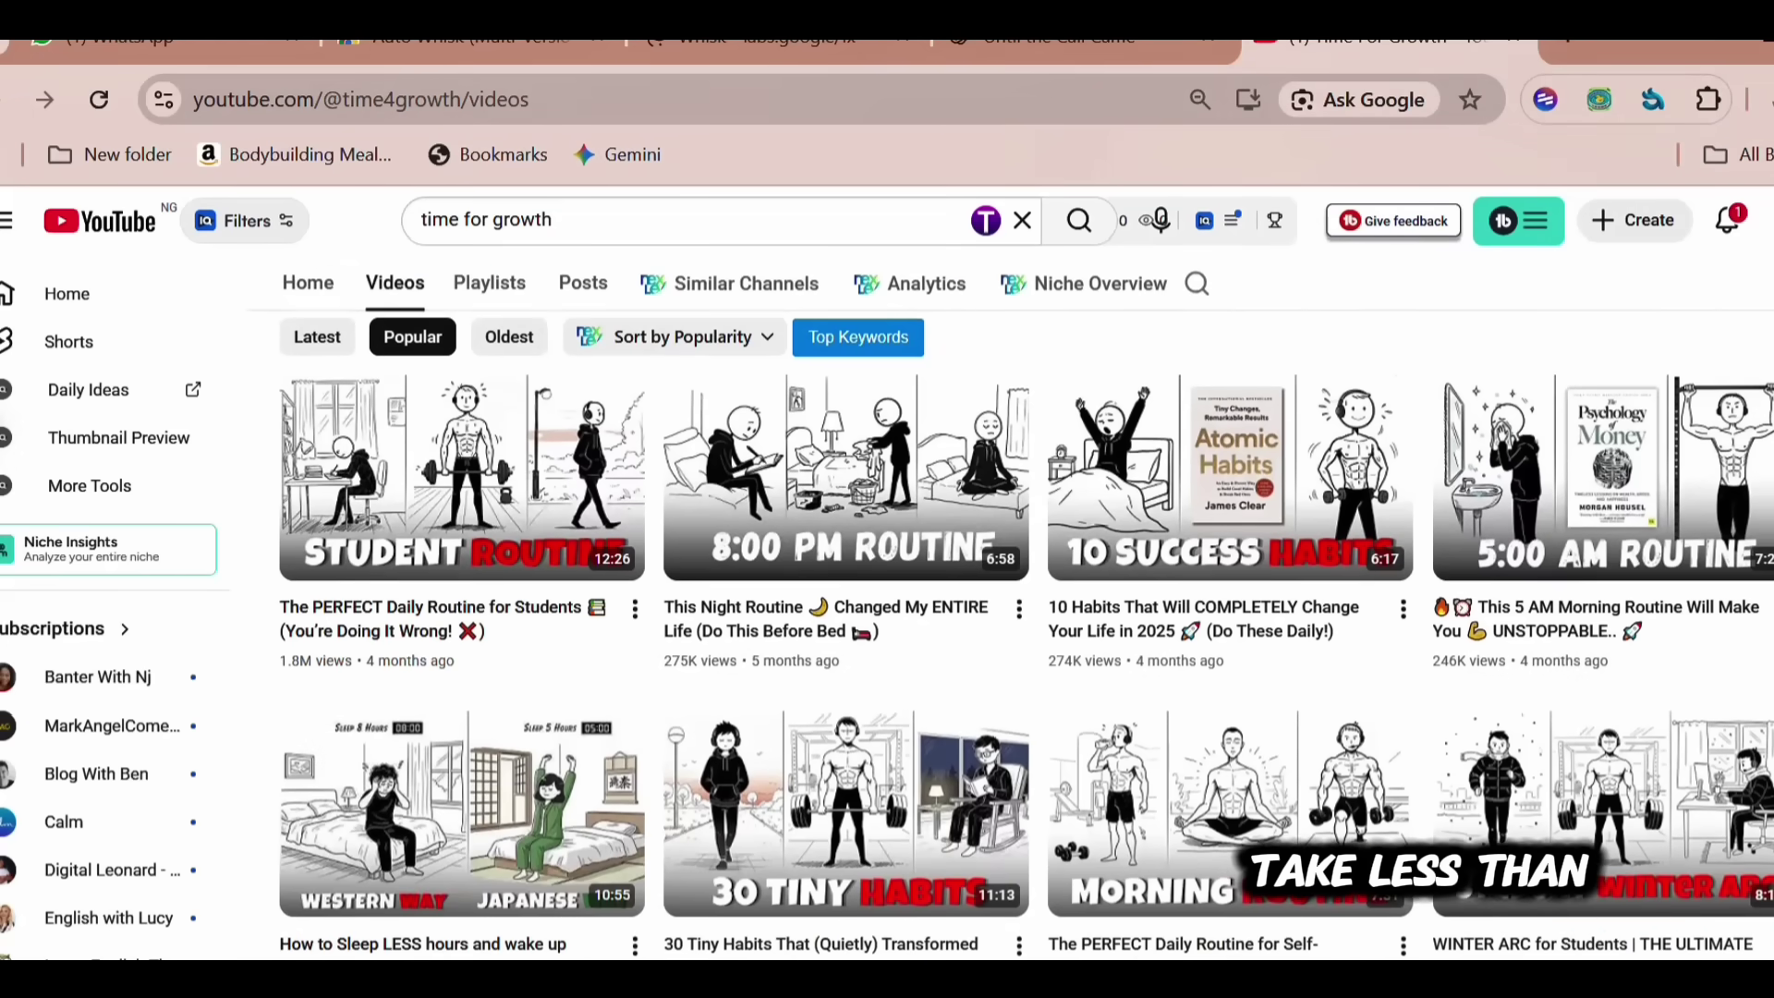
pyautogui.scroll(-1, 1025, 638)
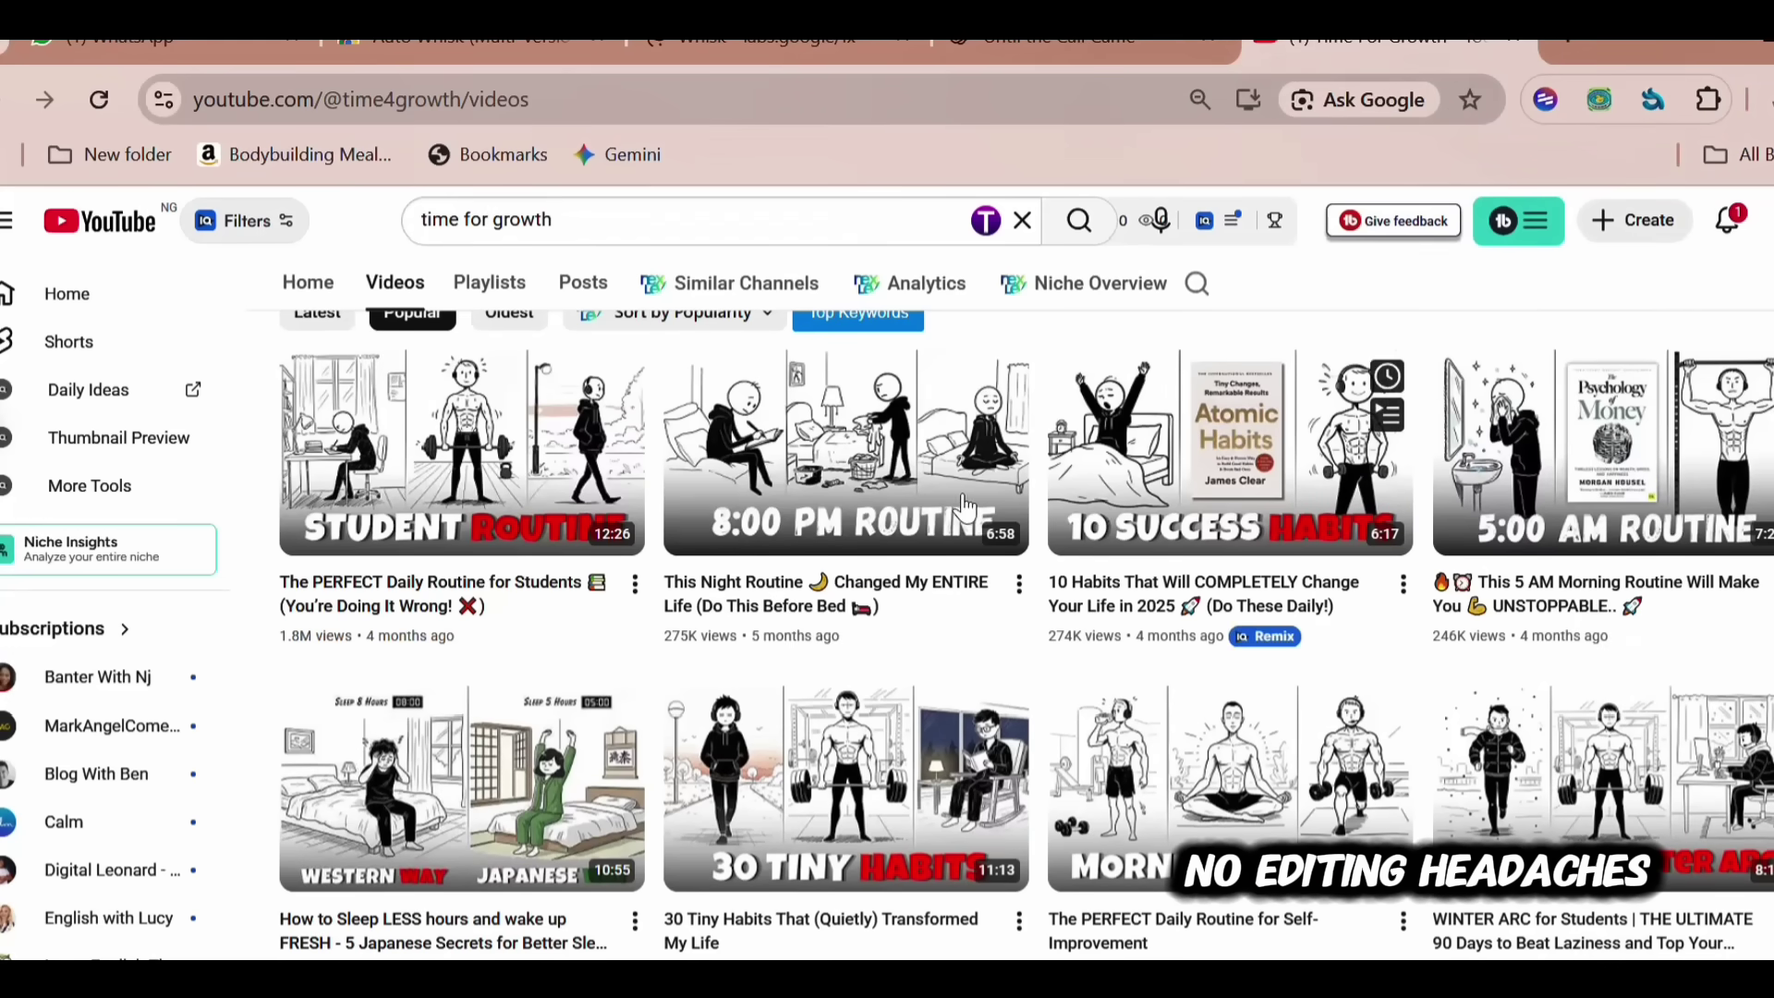
pyautogui.click(531, 455)
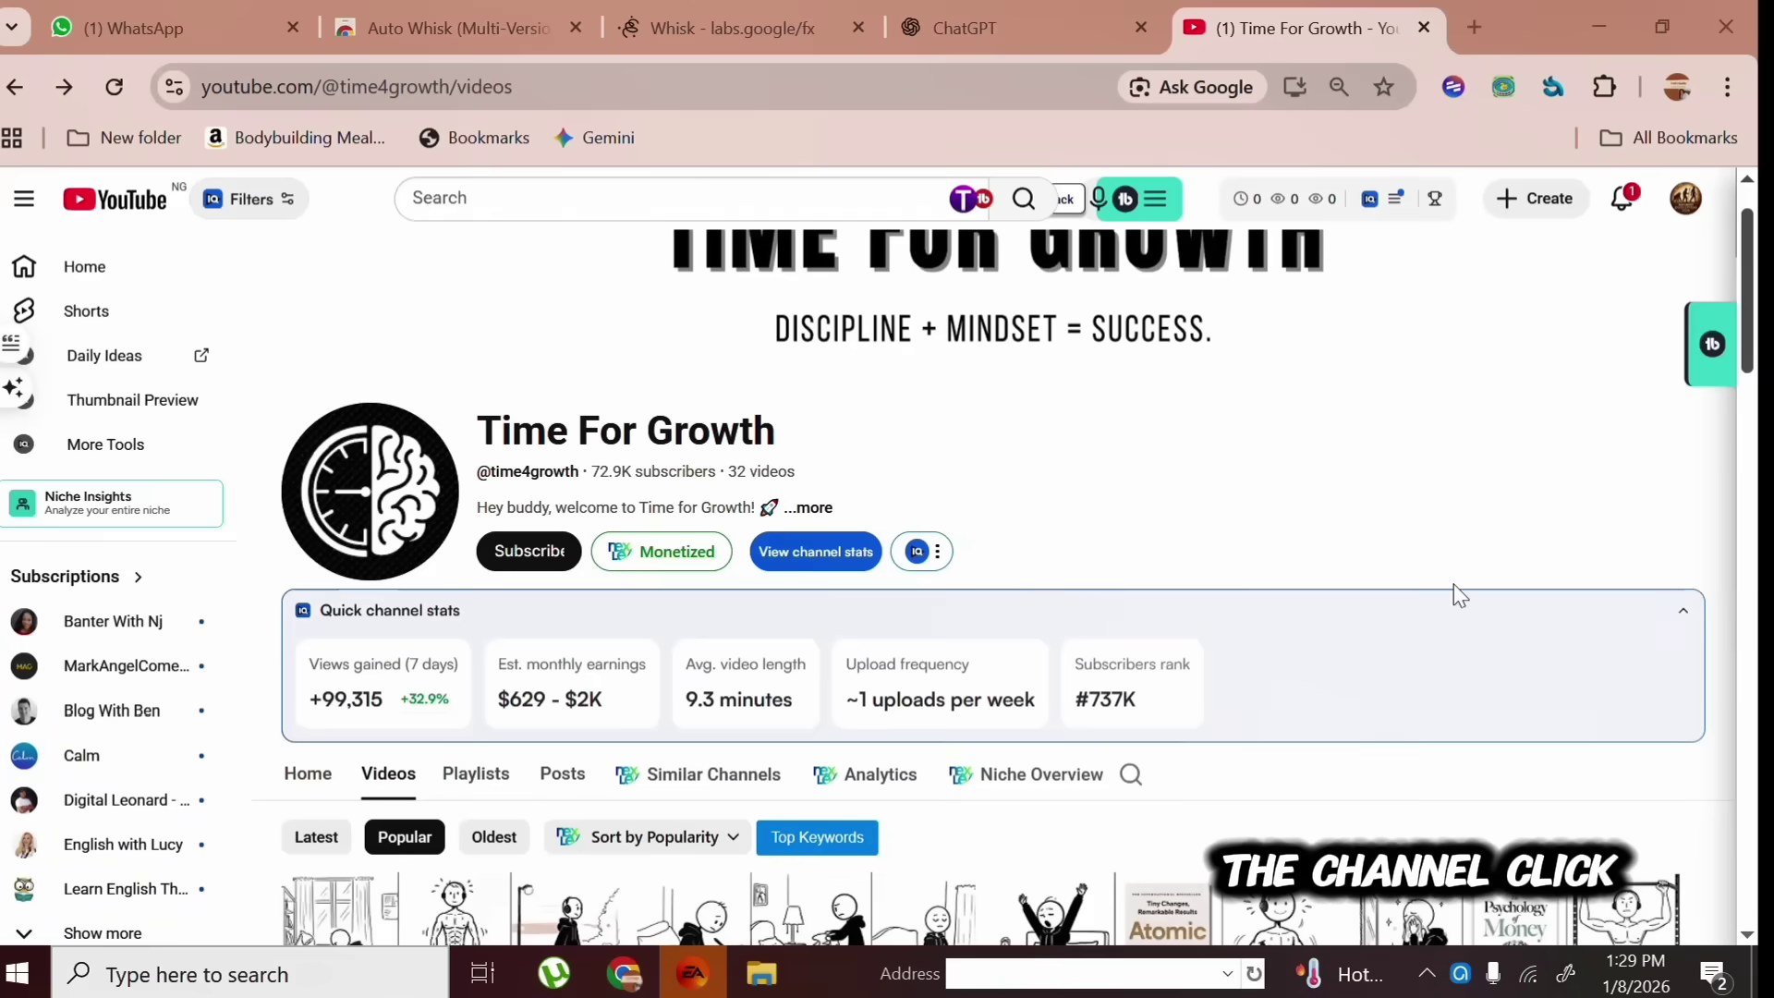
# - Copy the channel's share link from its About details and paste it into ChatGPT
pyautogui.scroll(-1, 830, 407)
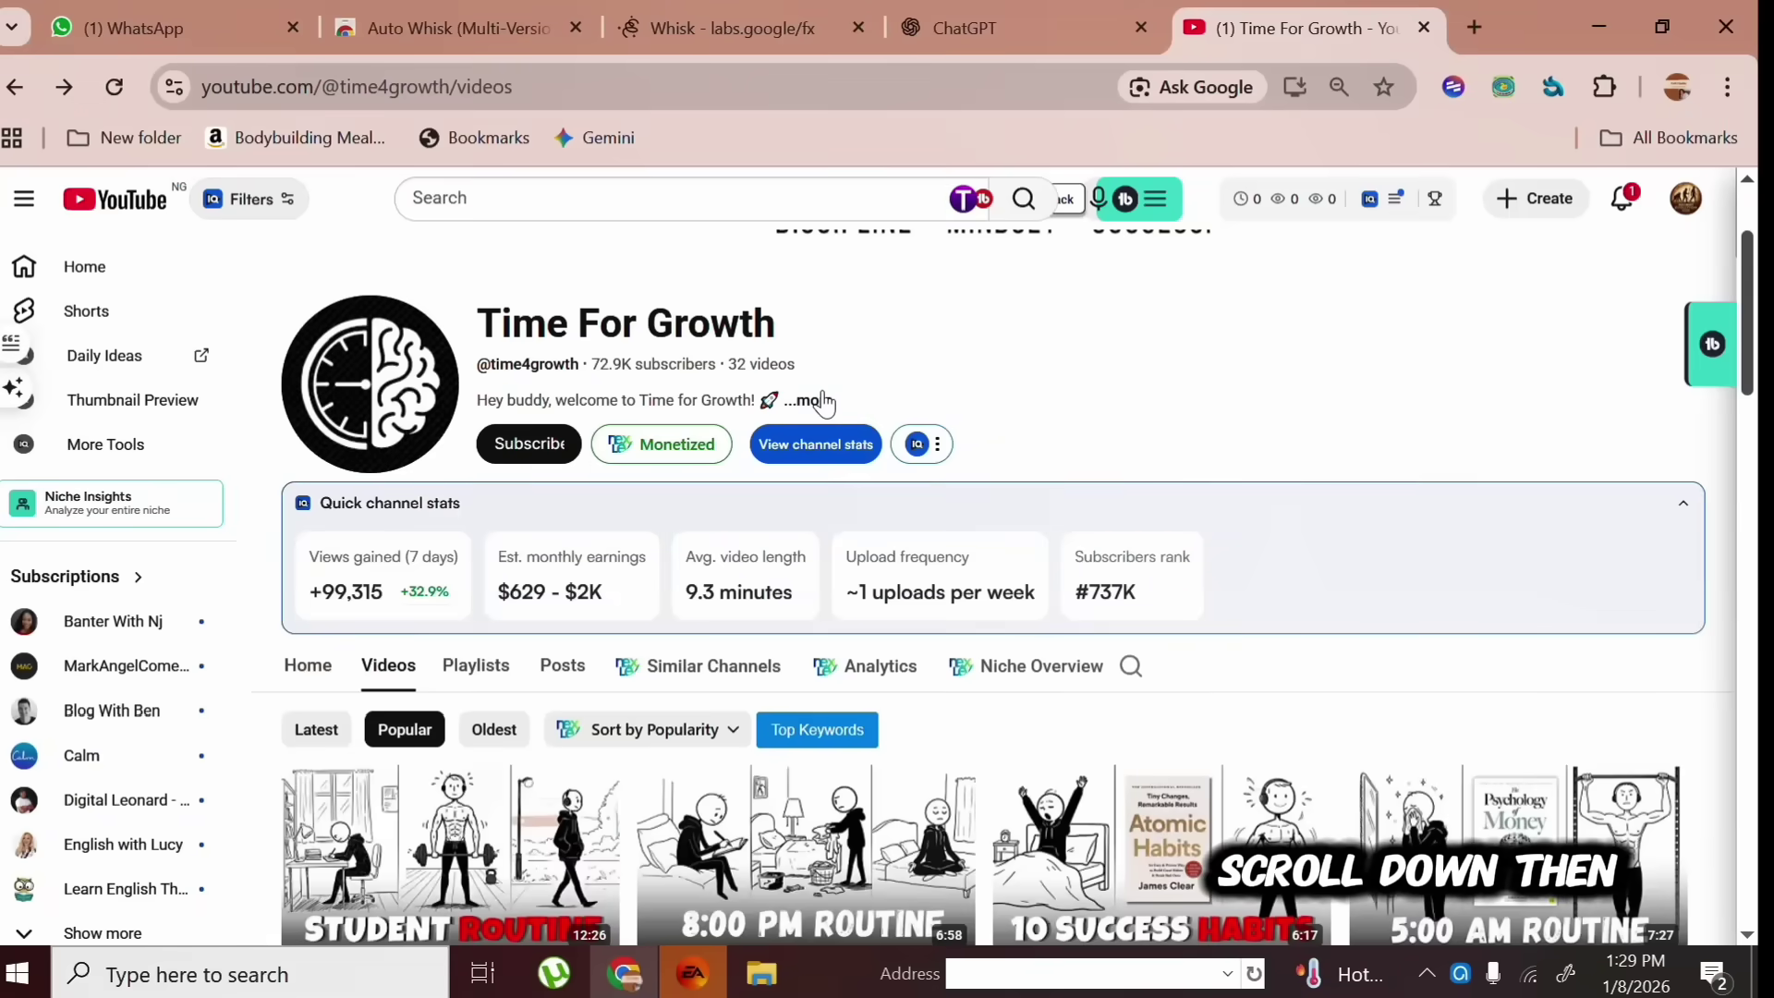
pyautogui.click(825, 402)
pyautogui.scroll(-1, 1153, 817)
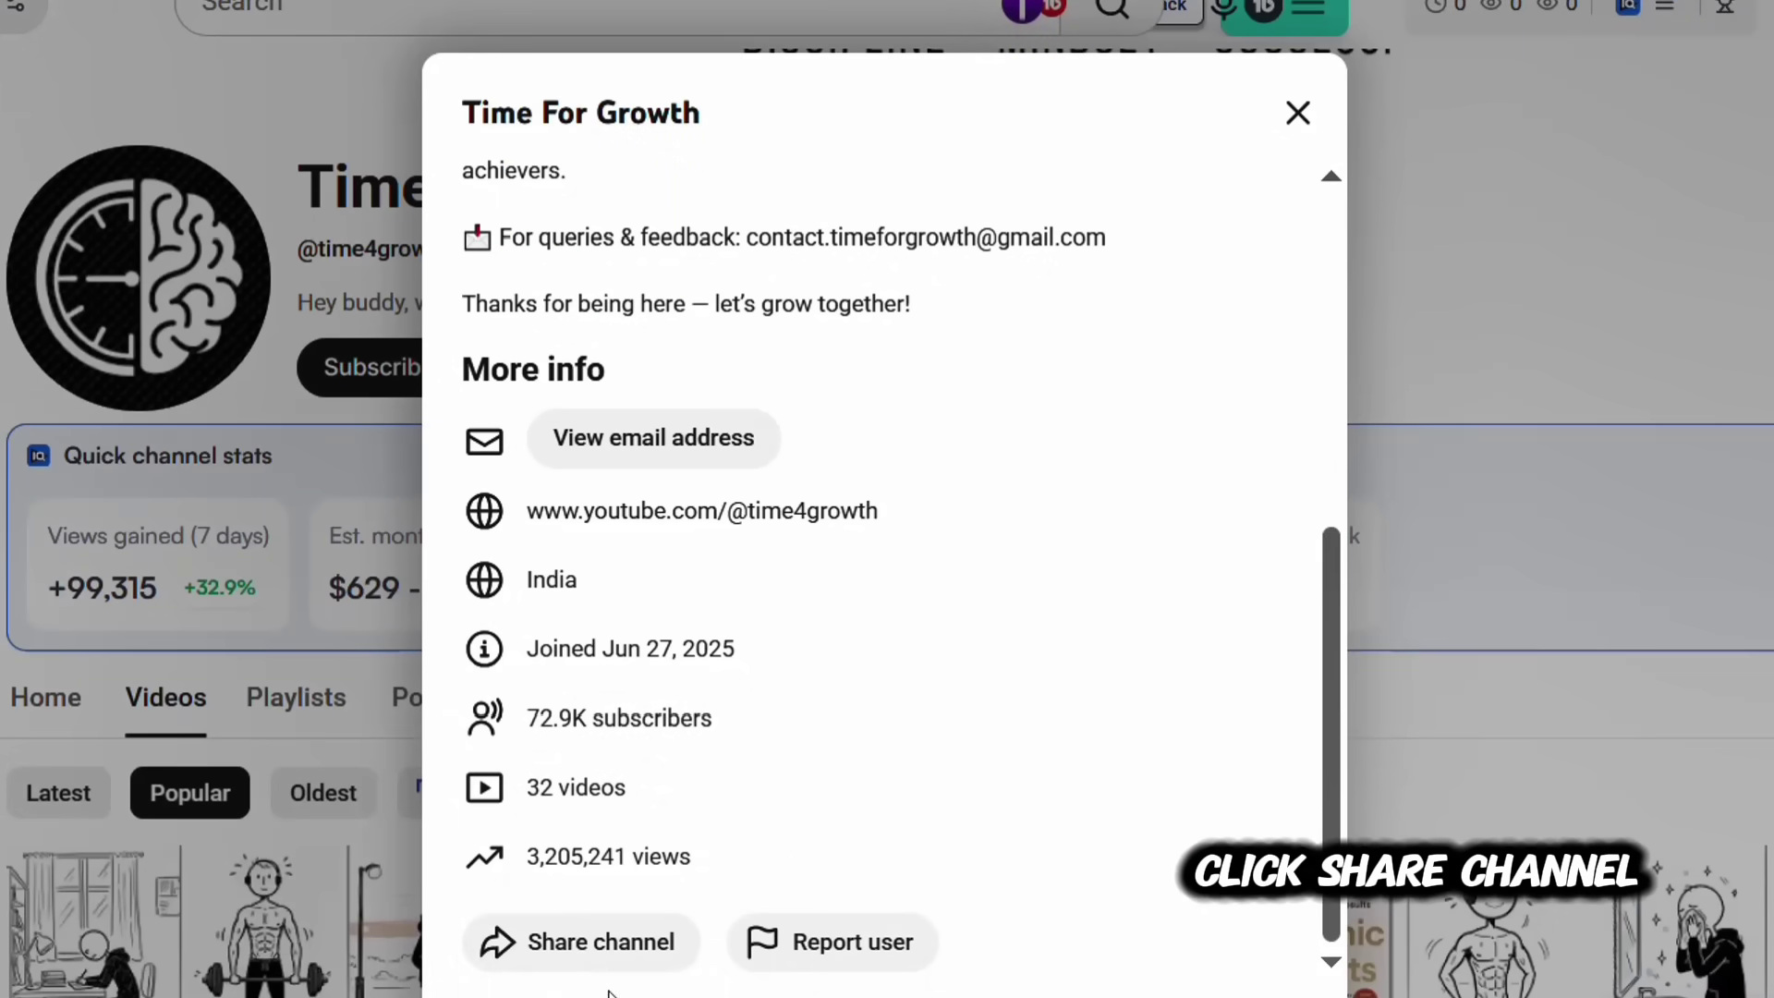
pyautogui.click(591, 951)
pyautogui.click(1319, 123)
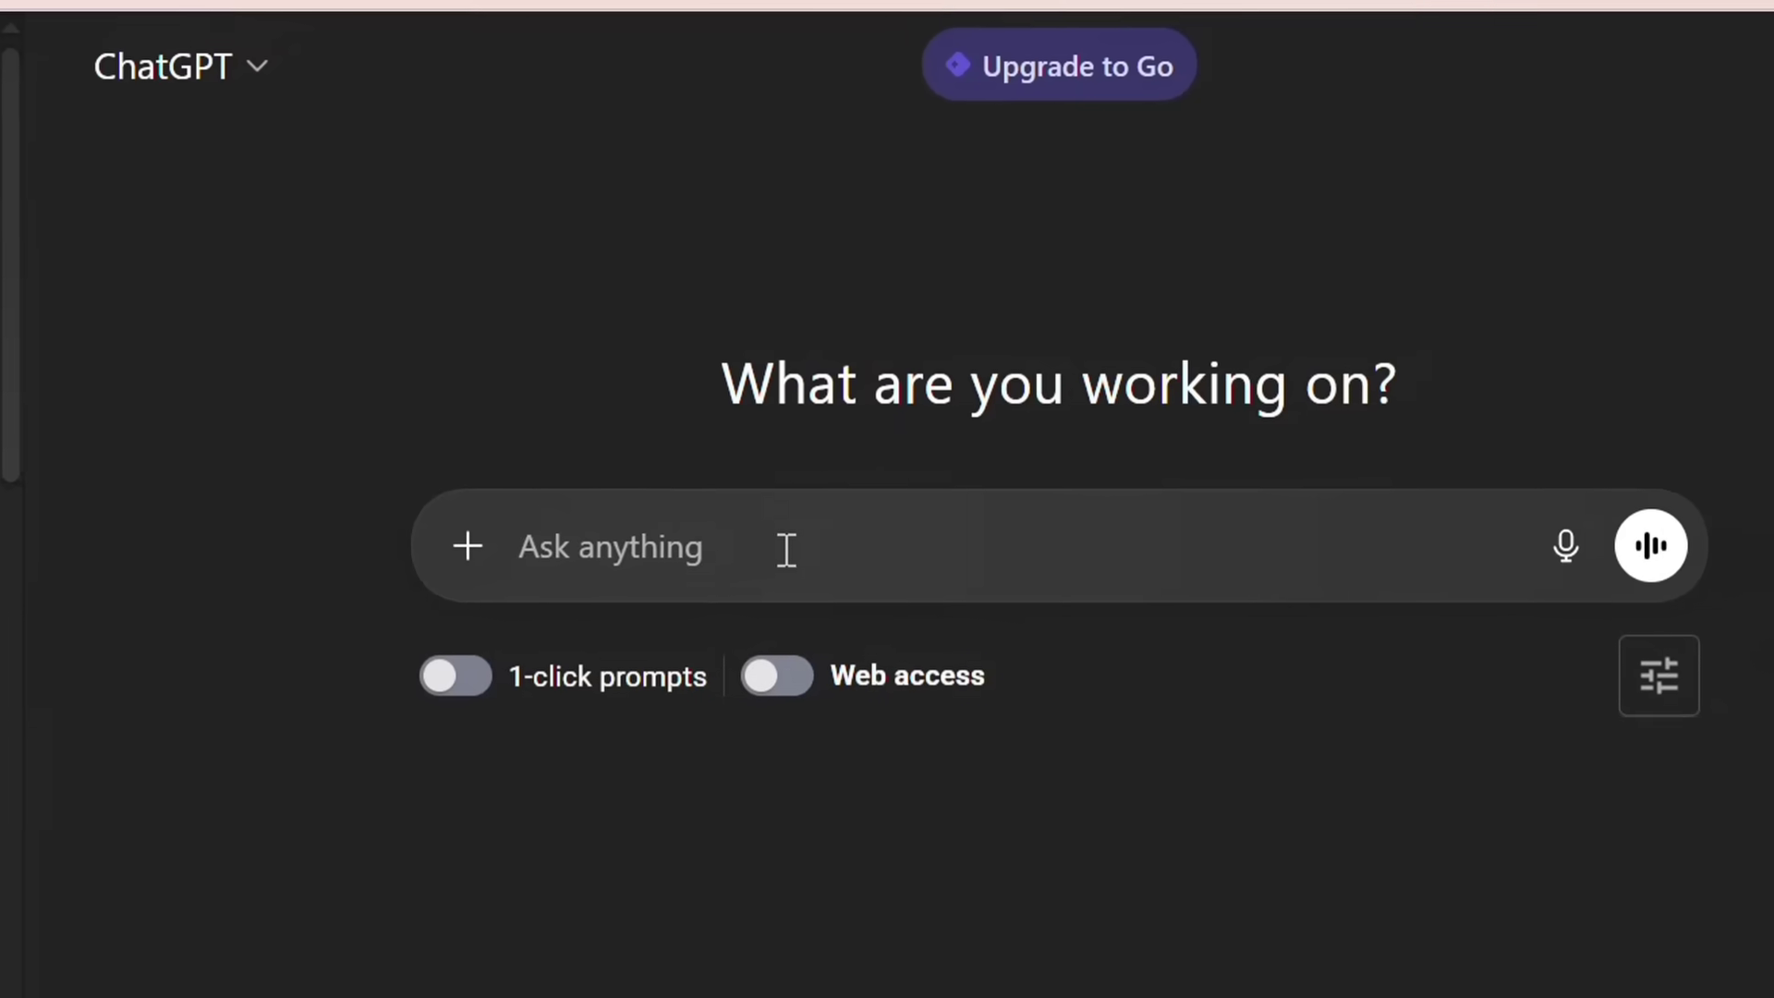
pyautogui.write('https://youtube.com/@time4growth?si=hRTxW7jzg1MXjFLM')
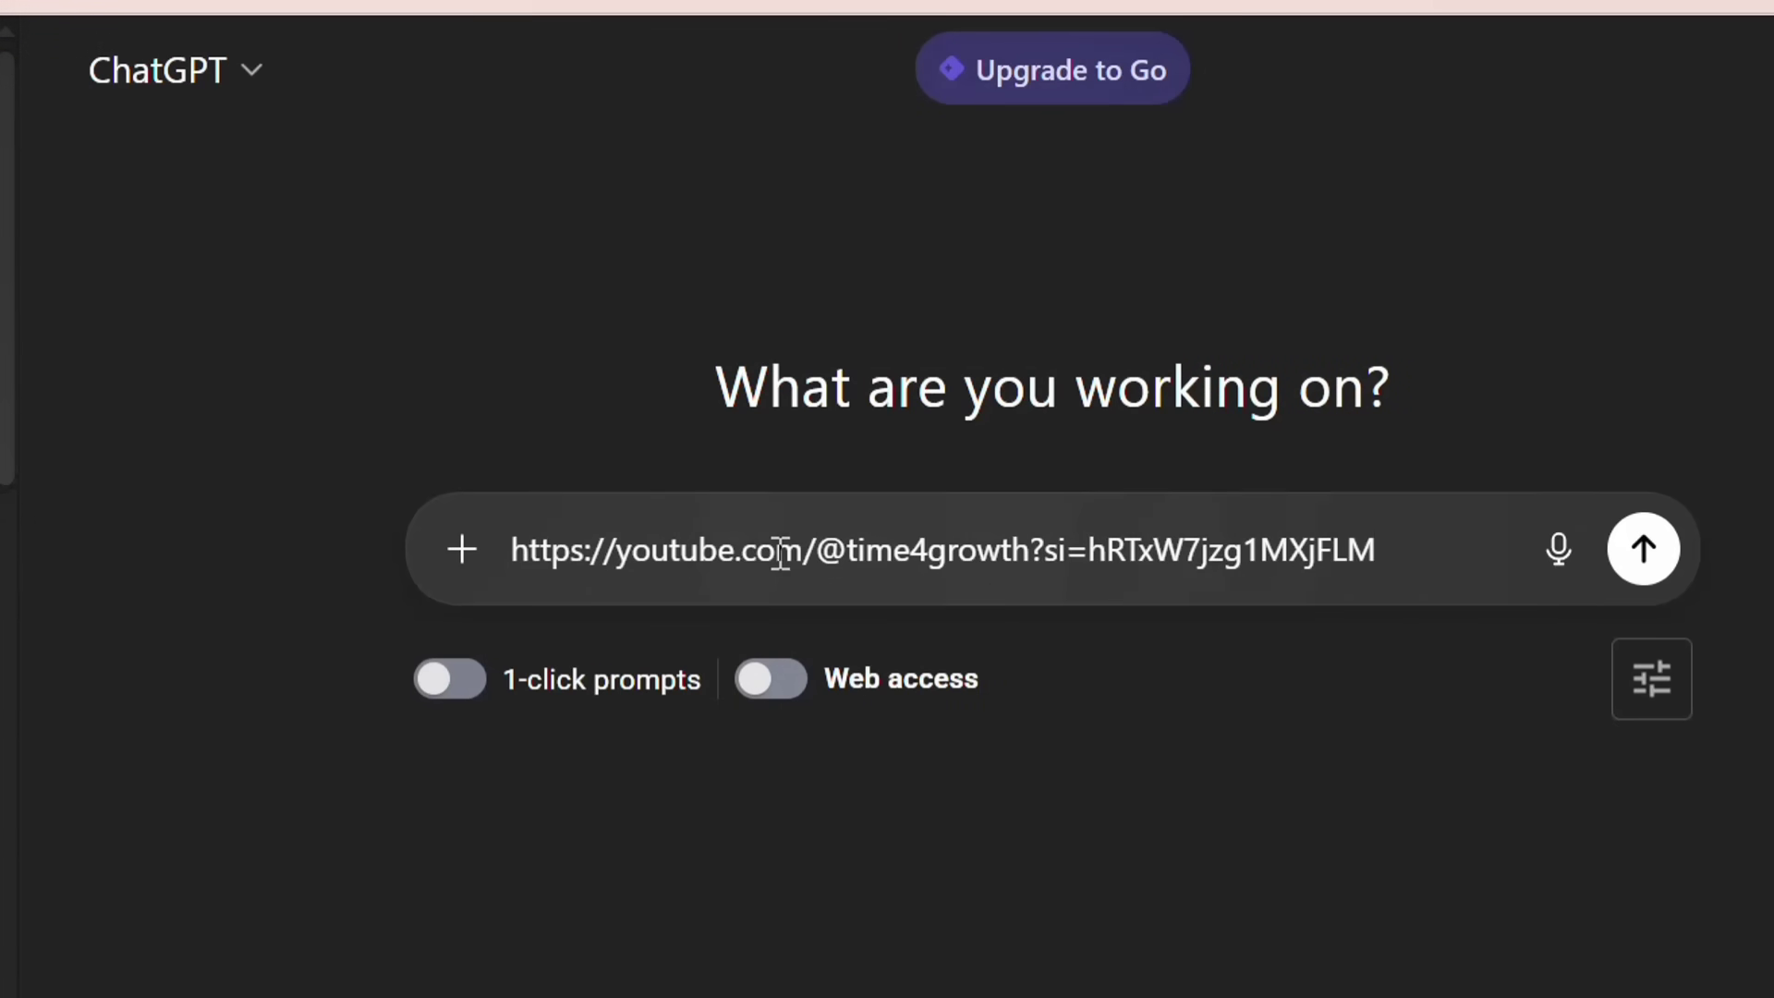
# - Send the Time For Growth channel link, review ChatGPT's overview, and select the popular video's title
pyautogui.click(1651, 566)
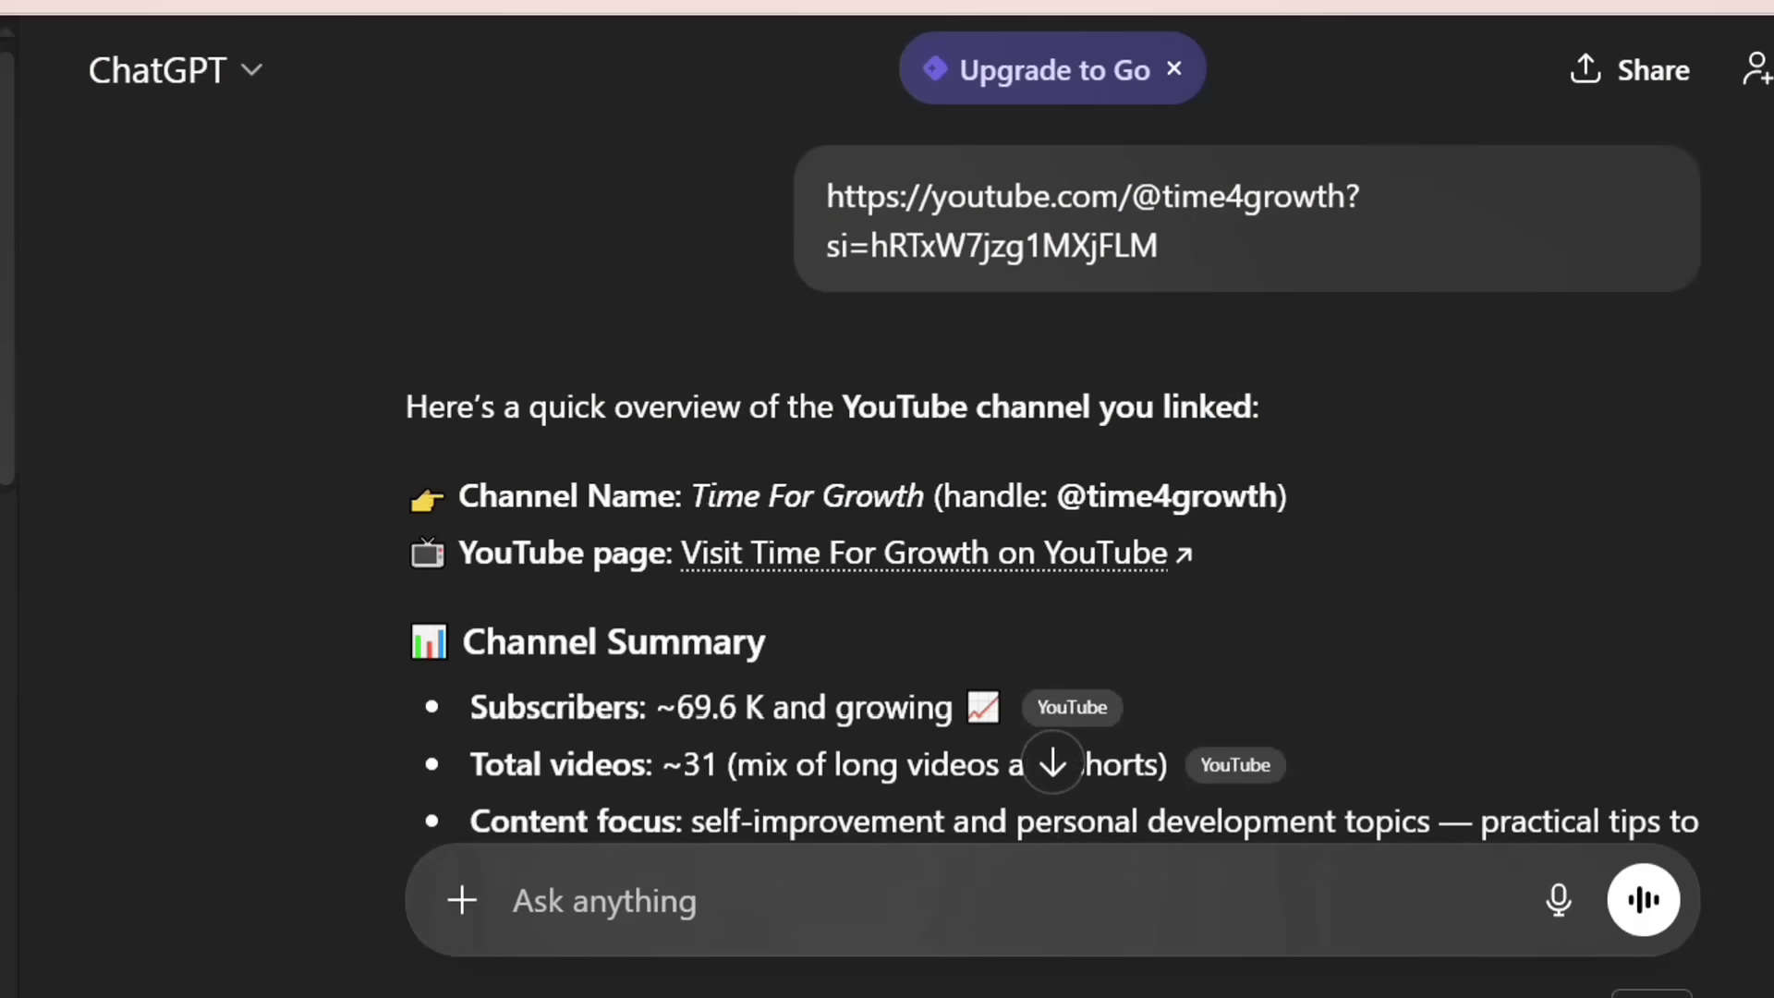
pyautogui.scroll(-10, 1052, 462)
pyautogui.scroll(5, 1052, 499)
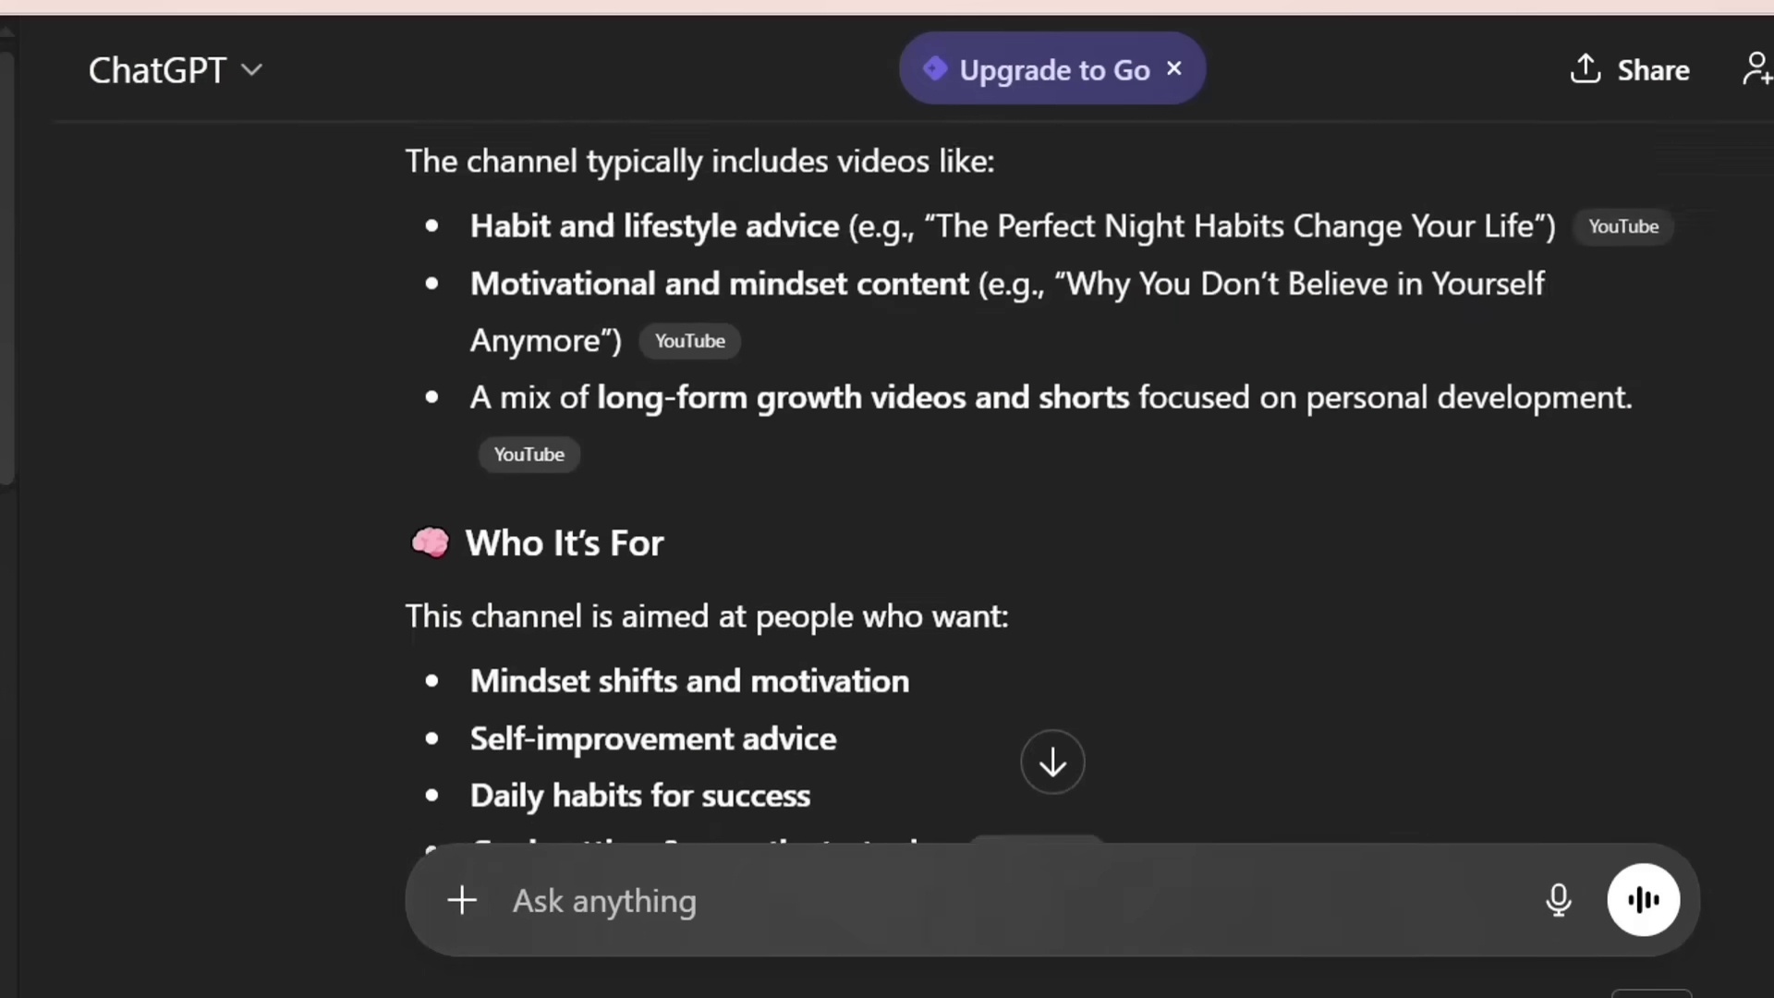
pyautogui.scroll(5, 1053, 499)
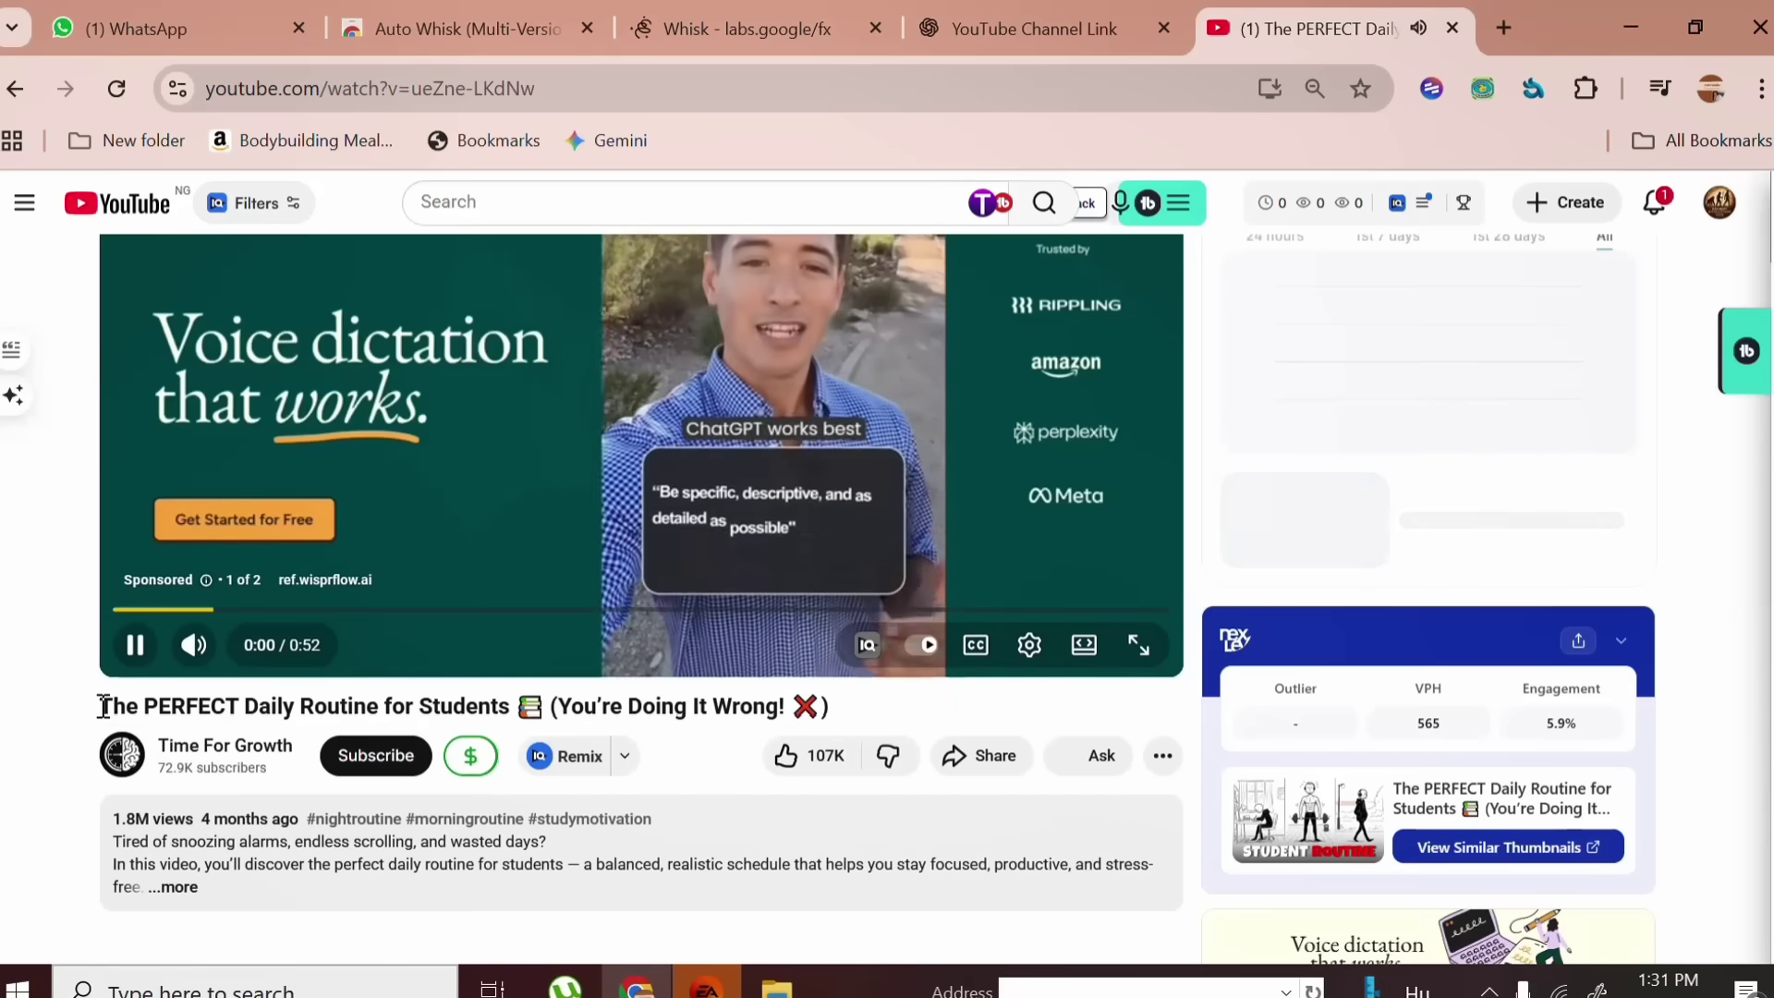
pyautogui.moveTo(98, 706); pyautogui.dragTo(831, 712)
# - Ask ChatGPT for 10 new titles in the style of 'The PERFECT Daily Routine for Students'
pyautogui.hotkey('ctrl', 'c')
pyautogui.hotkey('ctrl', 'shift', 'Tab')
pyautogui.hotkey('ctrl', 'v')
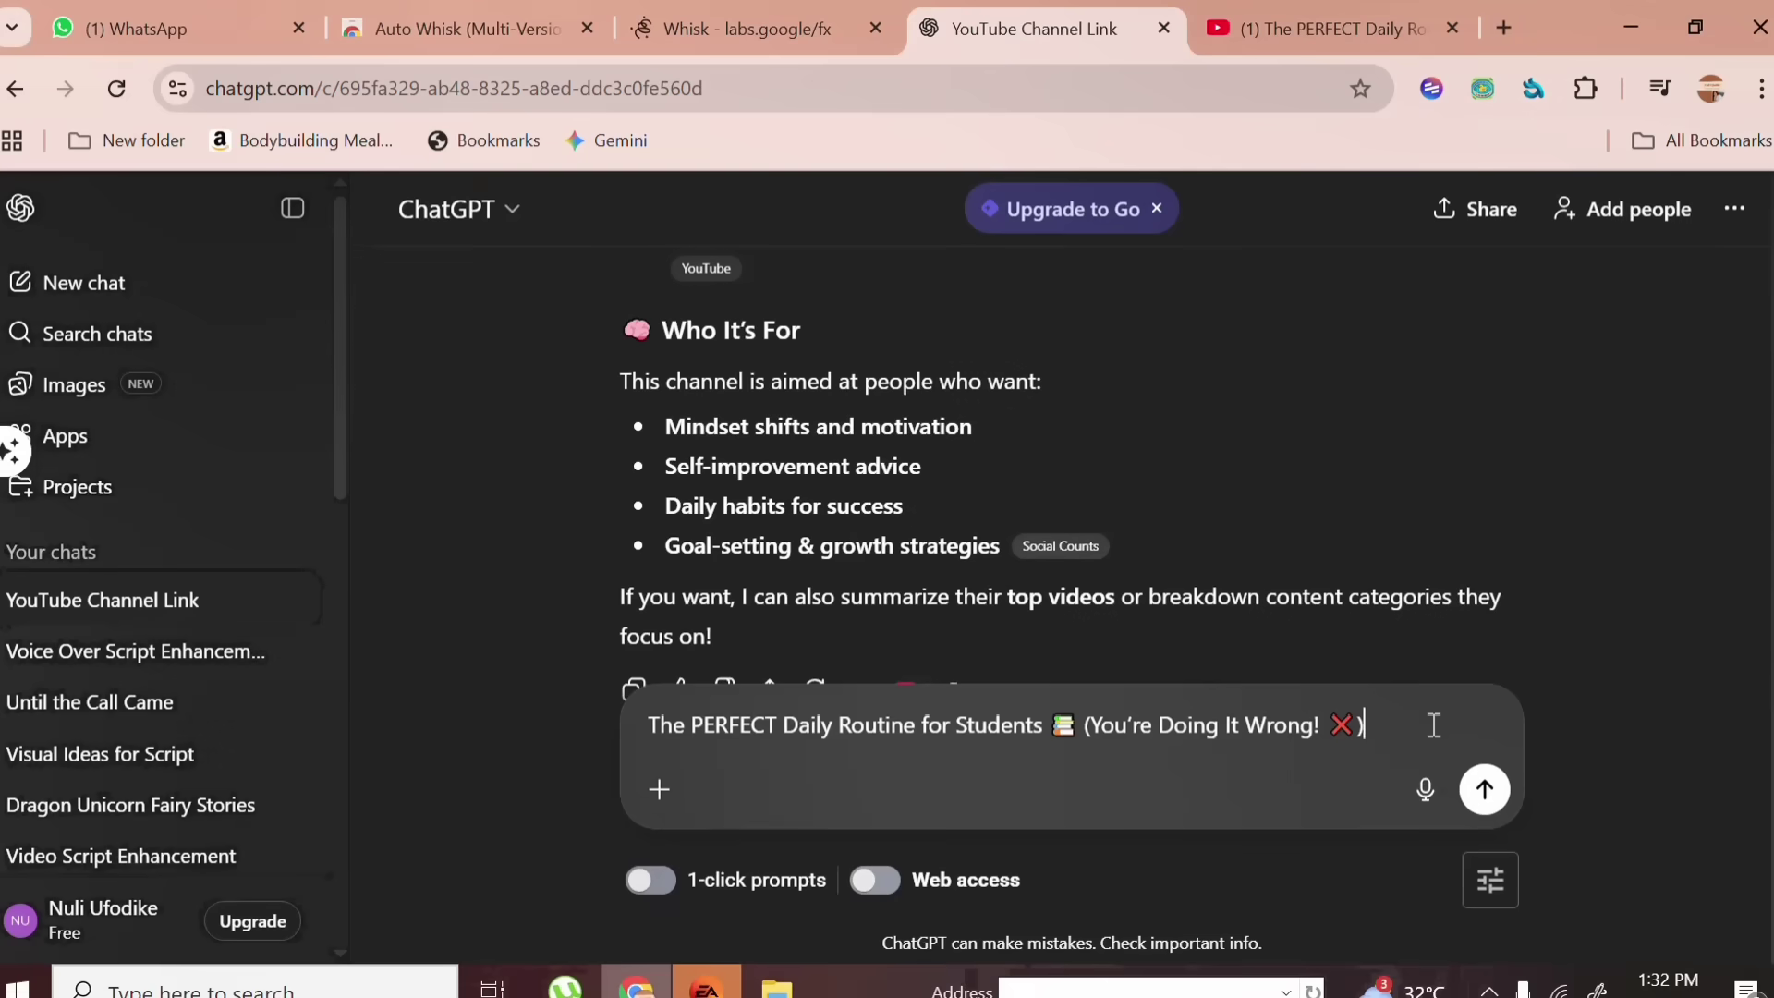
pyautogui.hotkey('ctrl', 'v')
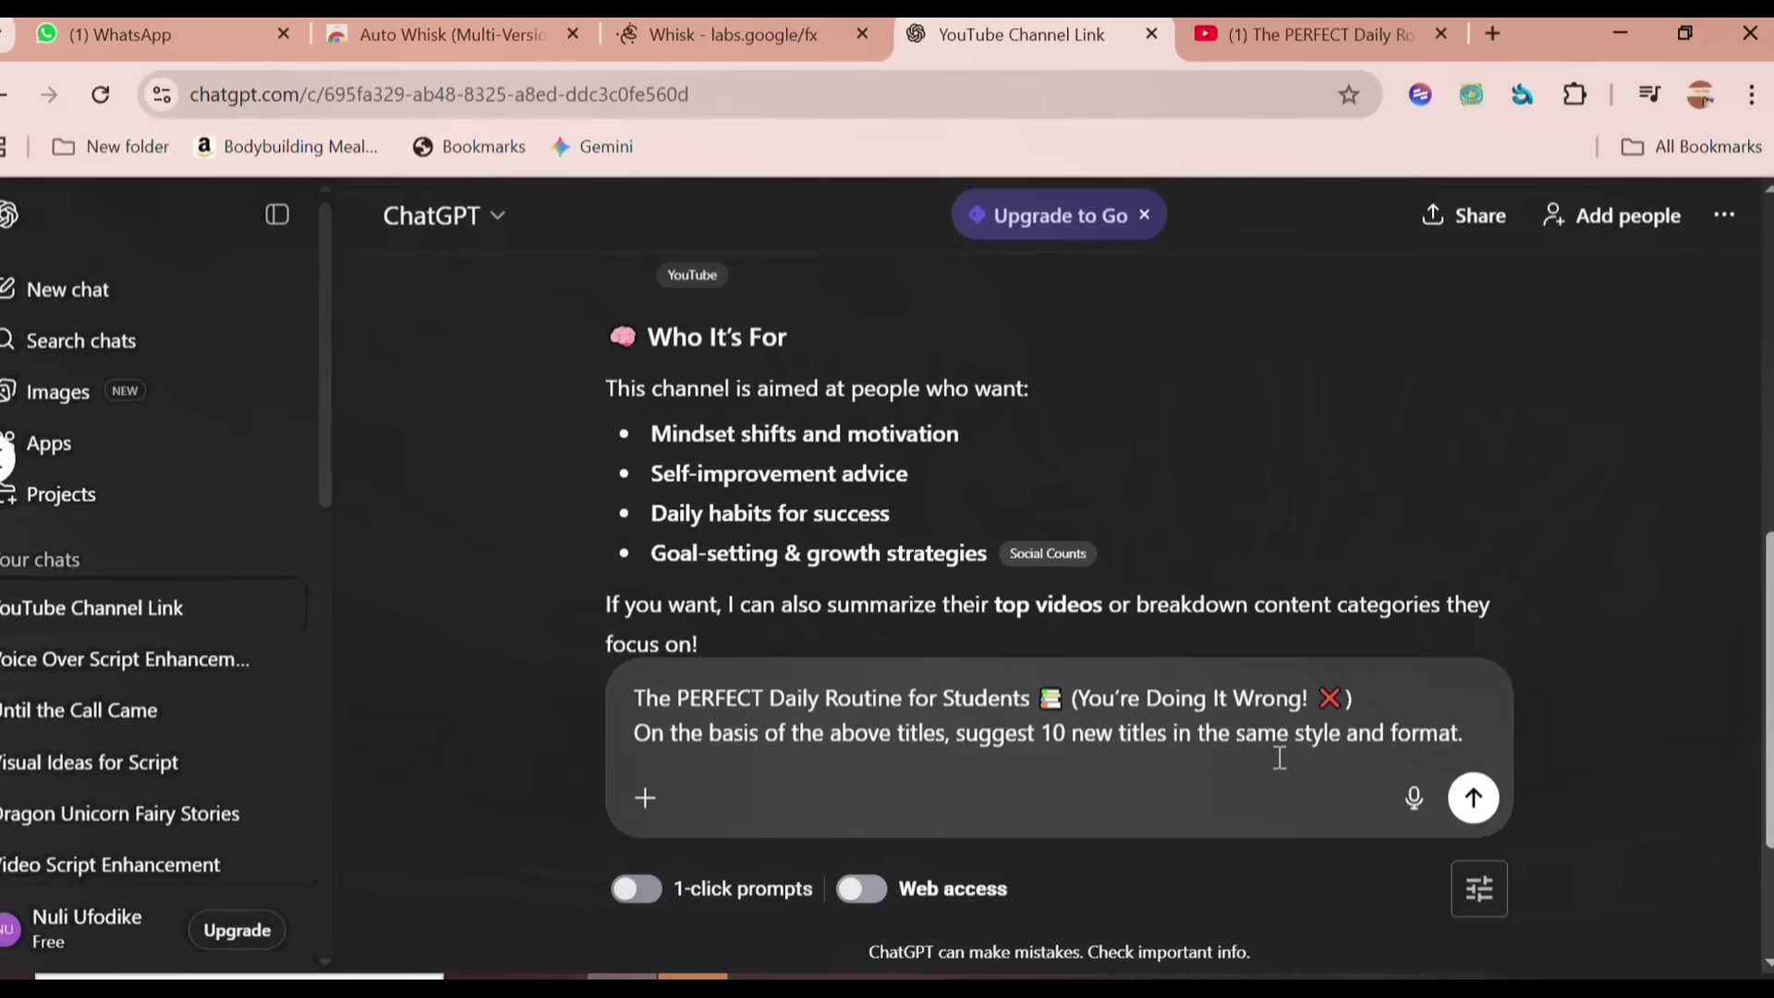
pyautogui.click(1472, 792)
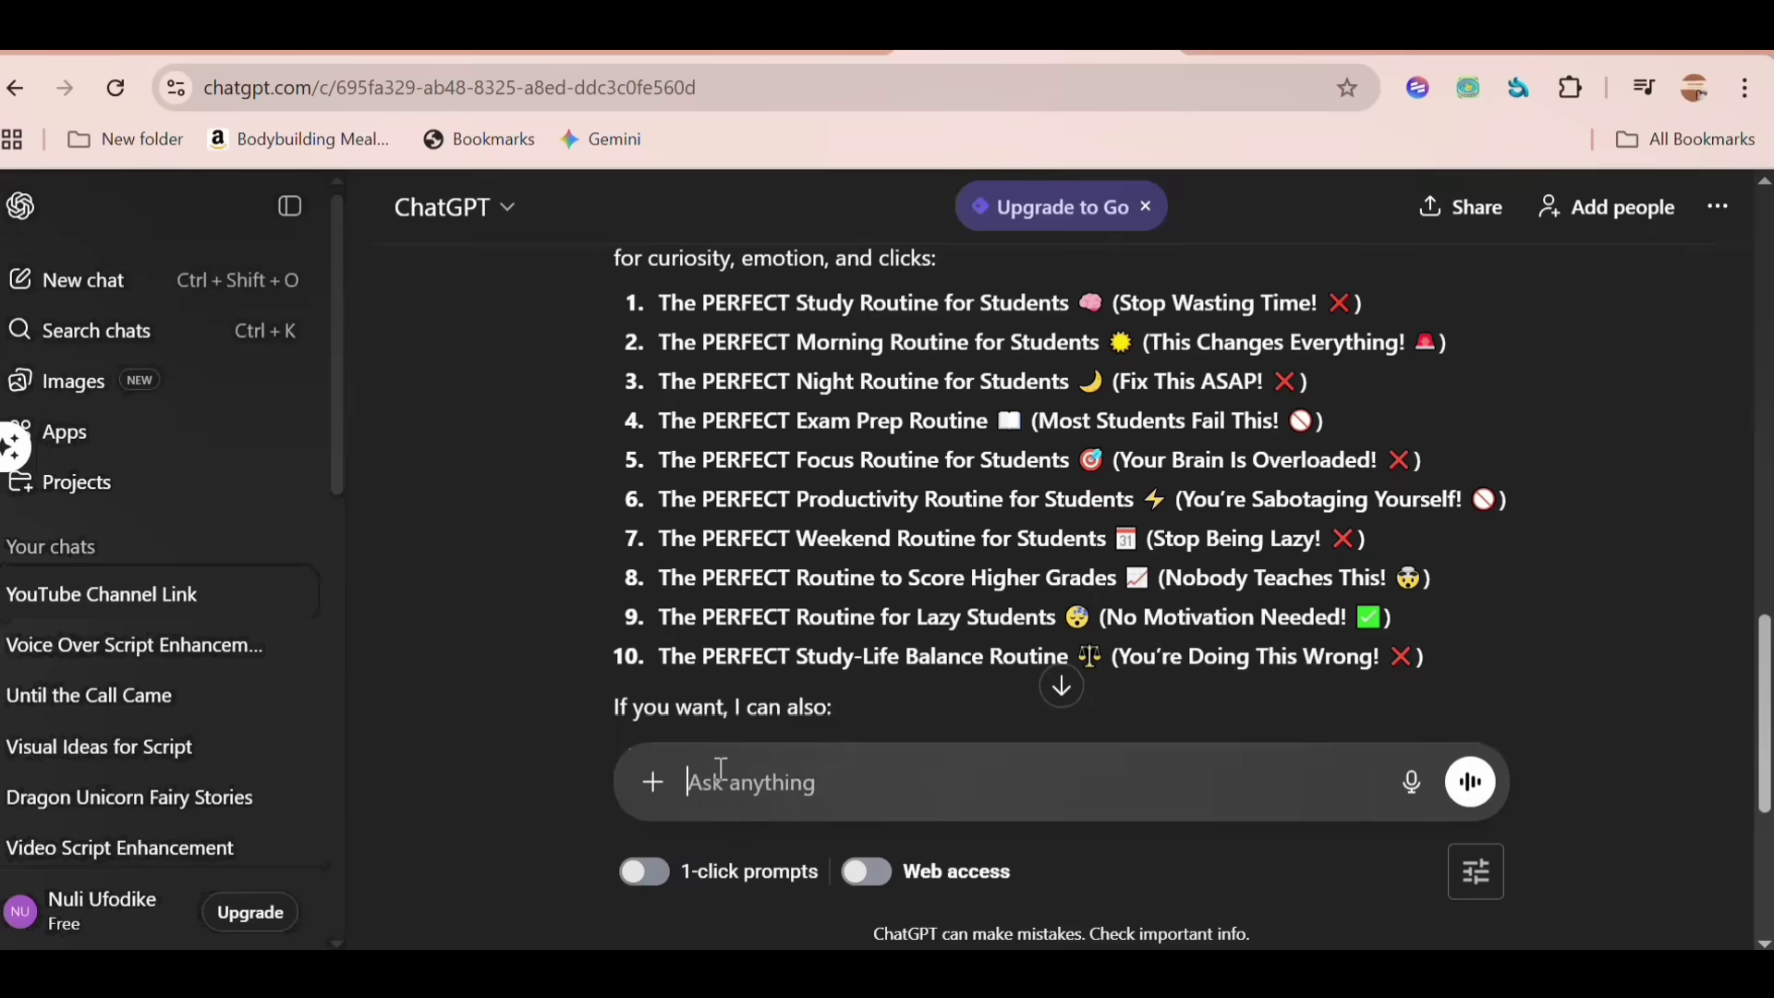
# - Paste the script prompt template and set its script type to 'Habit and lifestyle advice'
pyautogui.hotkey('ctrl', 'v')
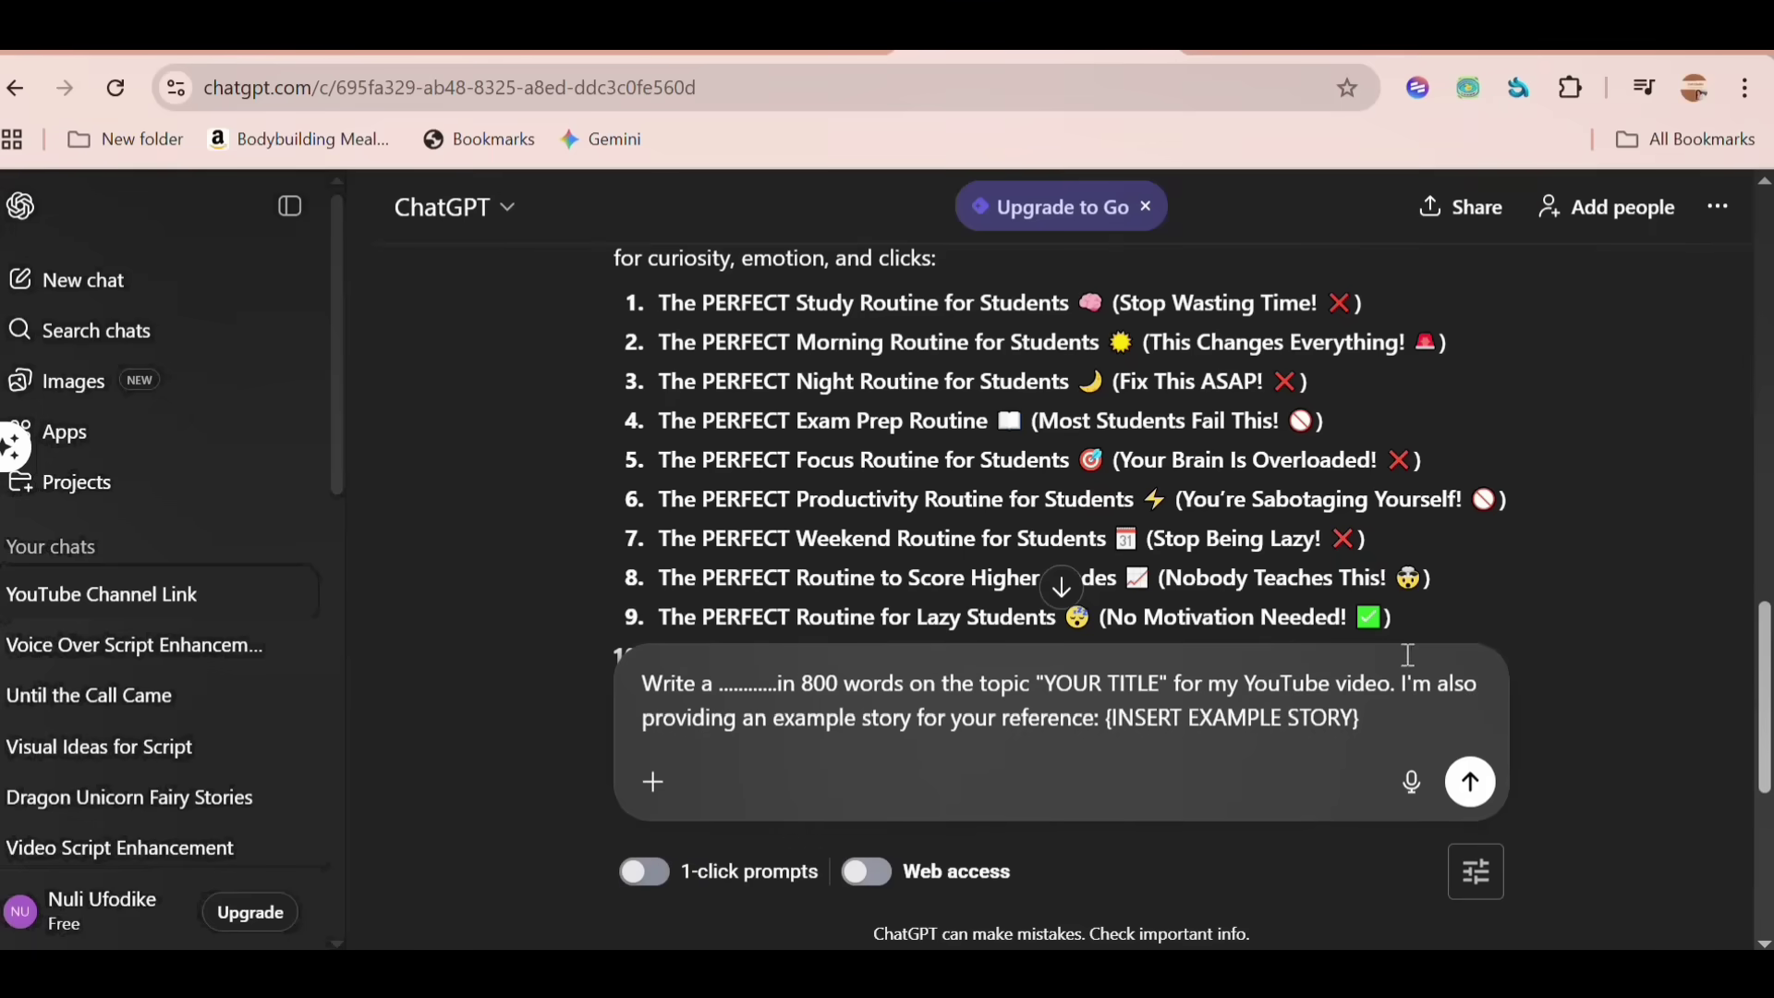
pyautogui.moveTo(1765, 684); pyautogui.dragTo(1745, 390)
pyautogui.moveTo(658, 406); pyautogui.dragTo(924, 377)
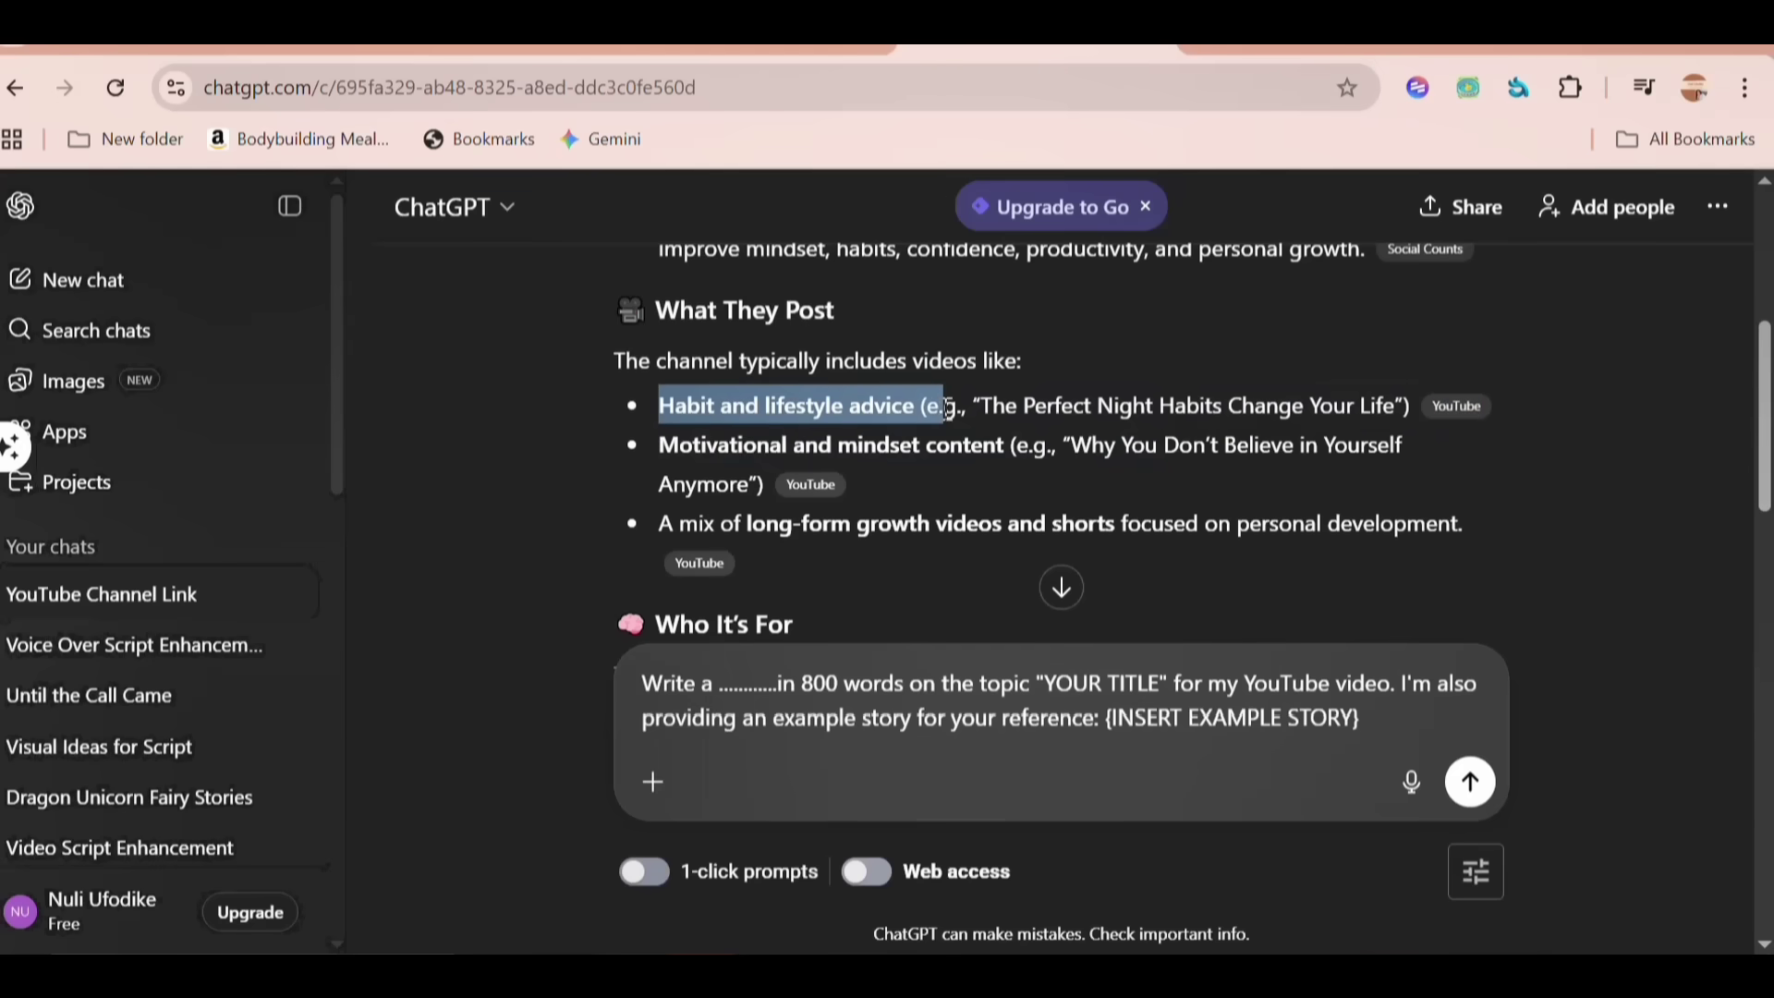
pyautogui.moveTo(718, 684); pyautogui.dragTo(777, 684)
pyautogui.press('BackSpace')
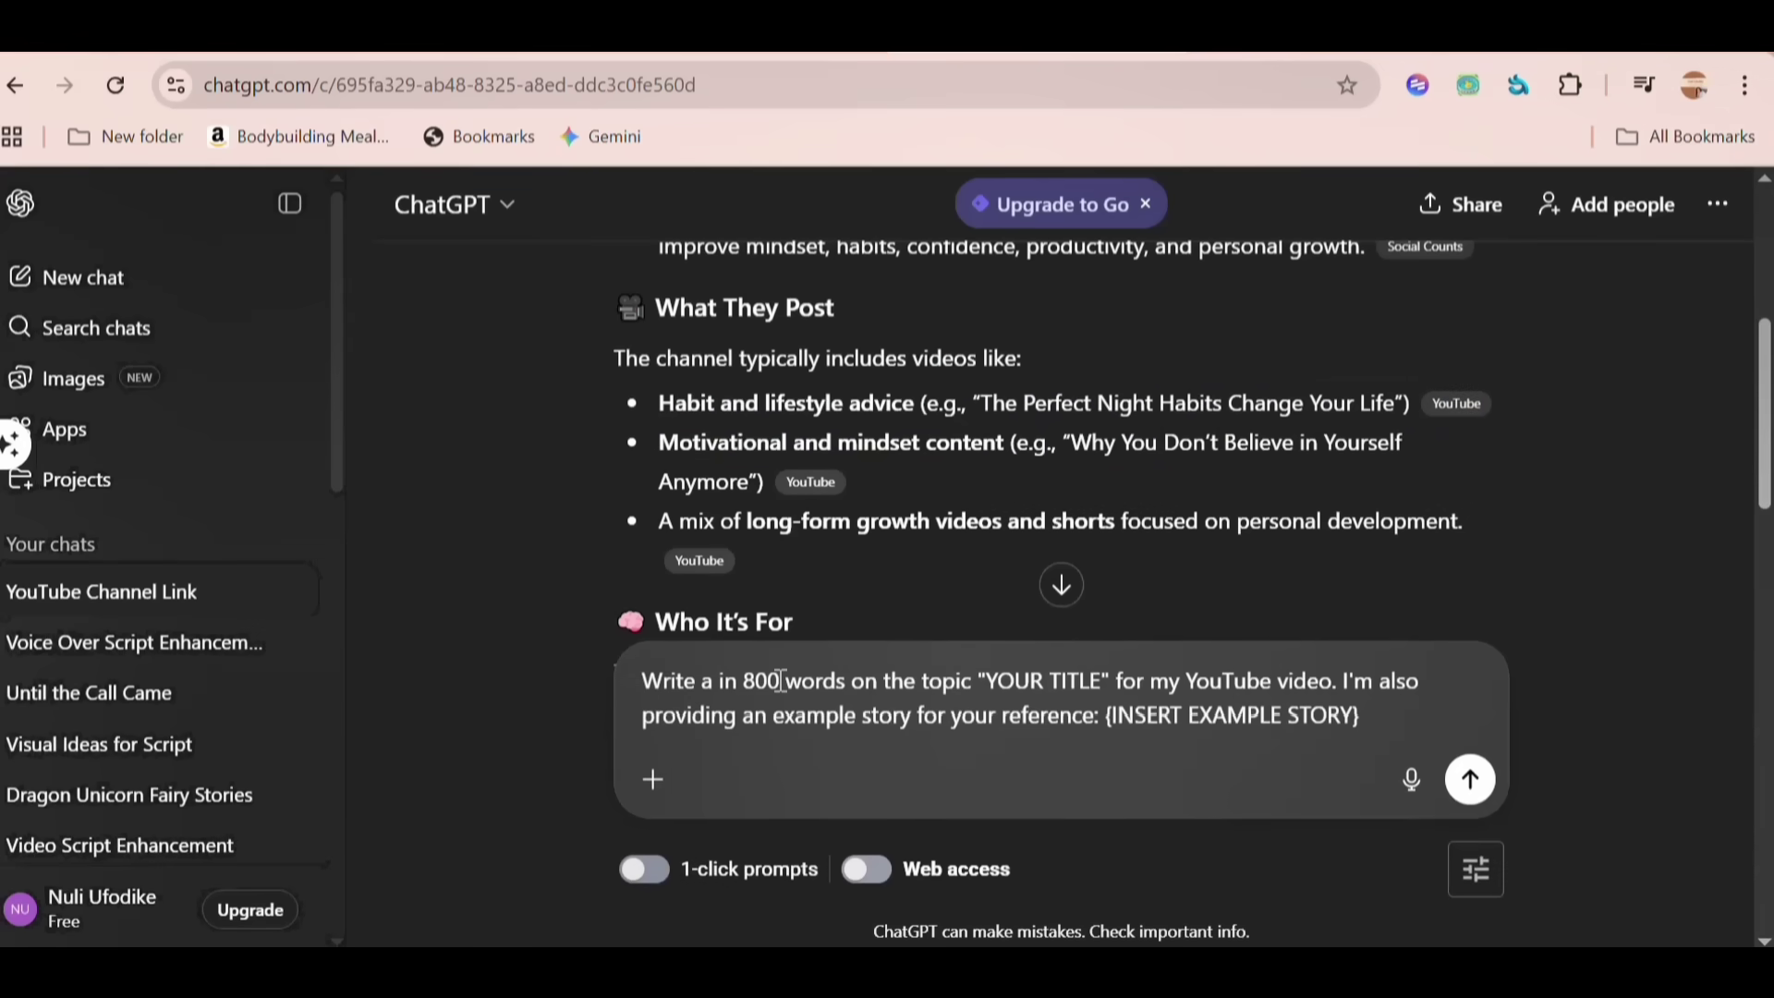
pyautogui.write('Habit and lifestyle advice')
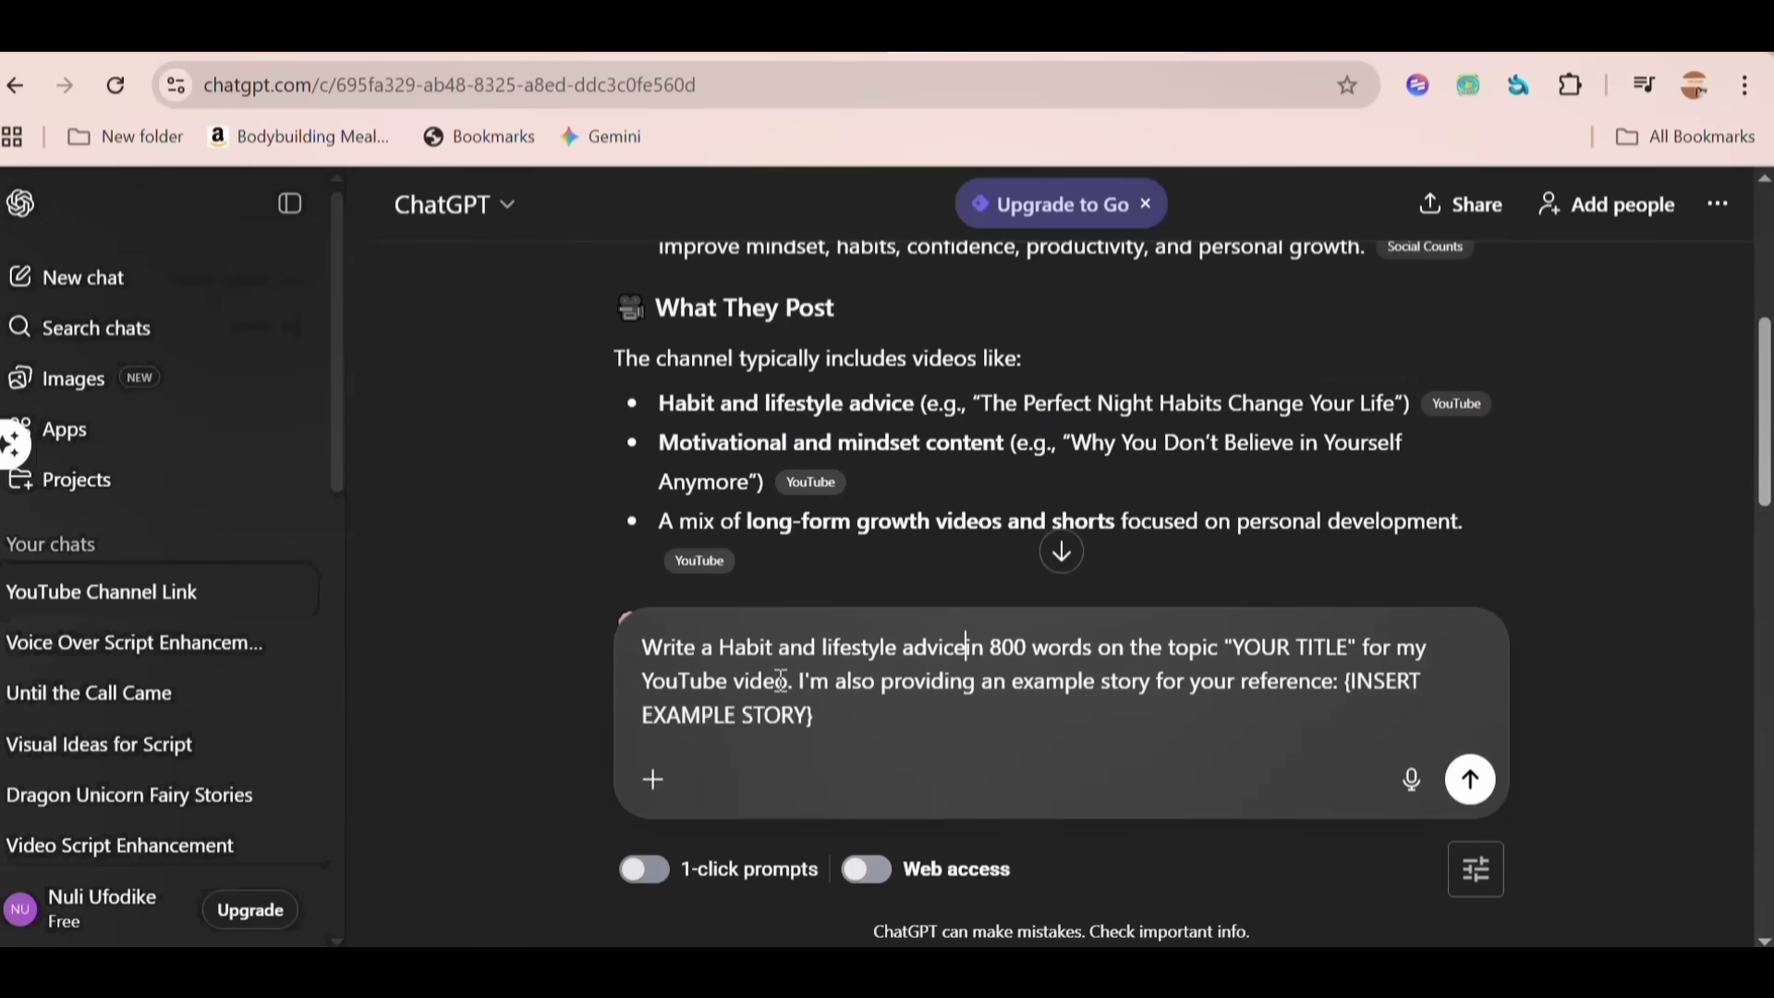
# - Replace YOUR TITLE with 'The PERFECT Exam Prep Routine (Most Students Fail This!)'
pyautogui.click(967, 647)
pyautogui.moveTo(996, 643); pyautogui.dragTo(1024, 643)
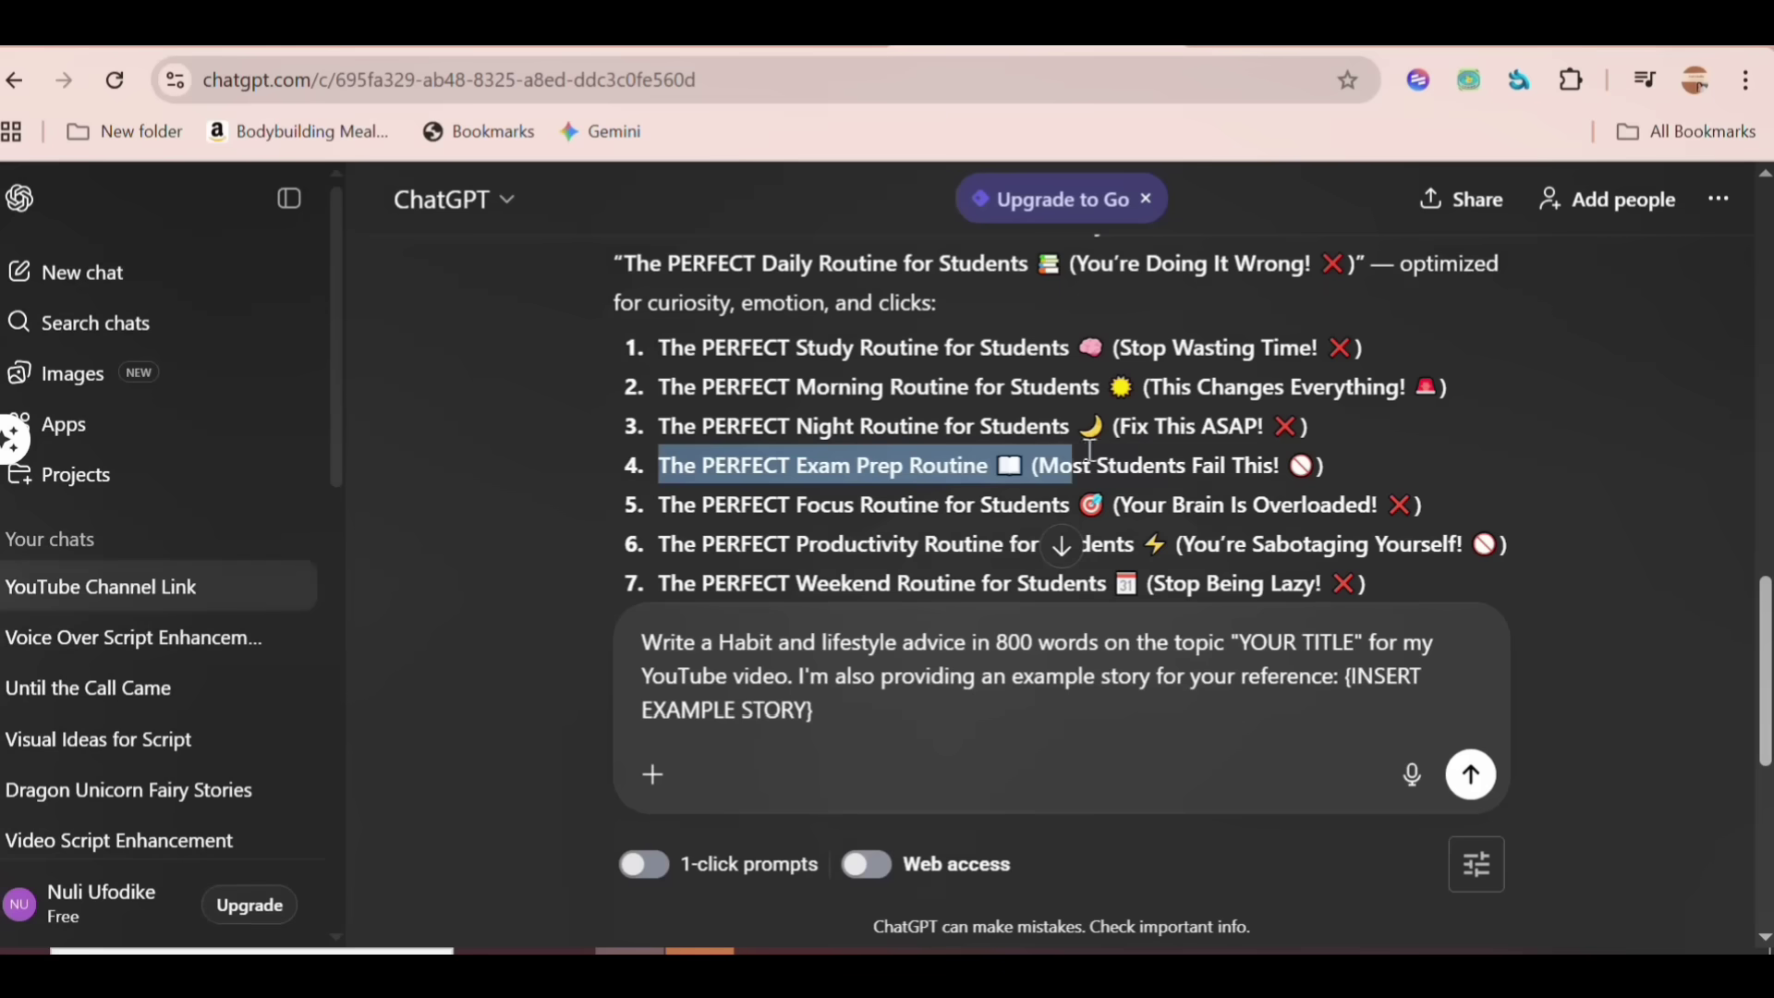
pyautogui.moveTo(1022, 462); pyautogui.dragTo(1268, 450)
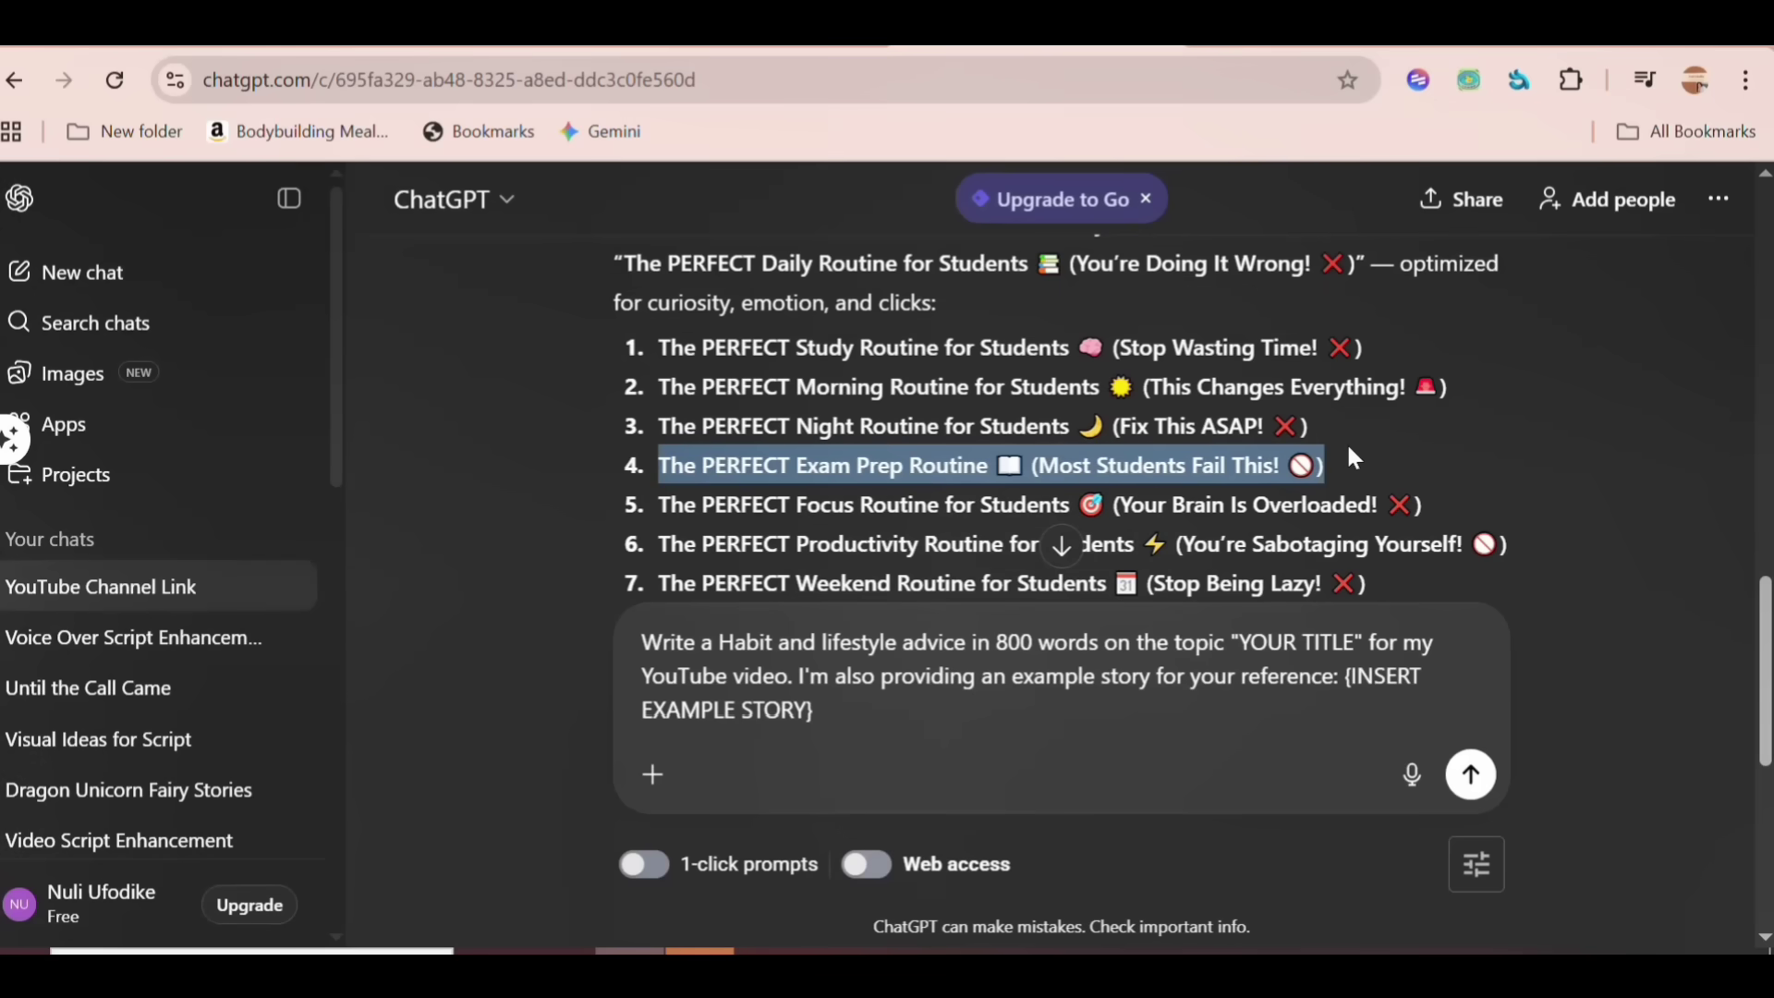
pyautogui.write('The PERFECT Exam Prep Routine 📖 (Most Students Fail This! 🚫)')
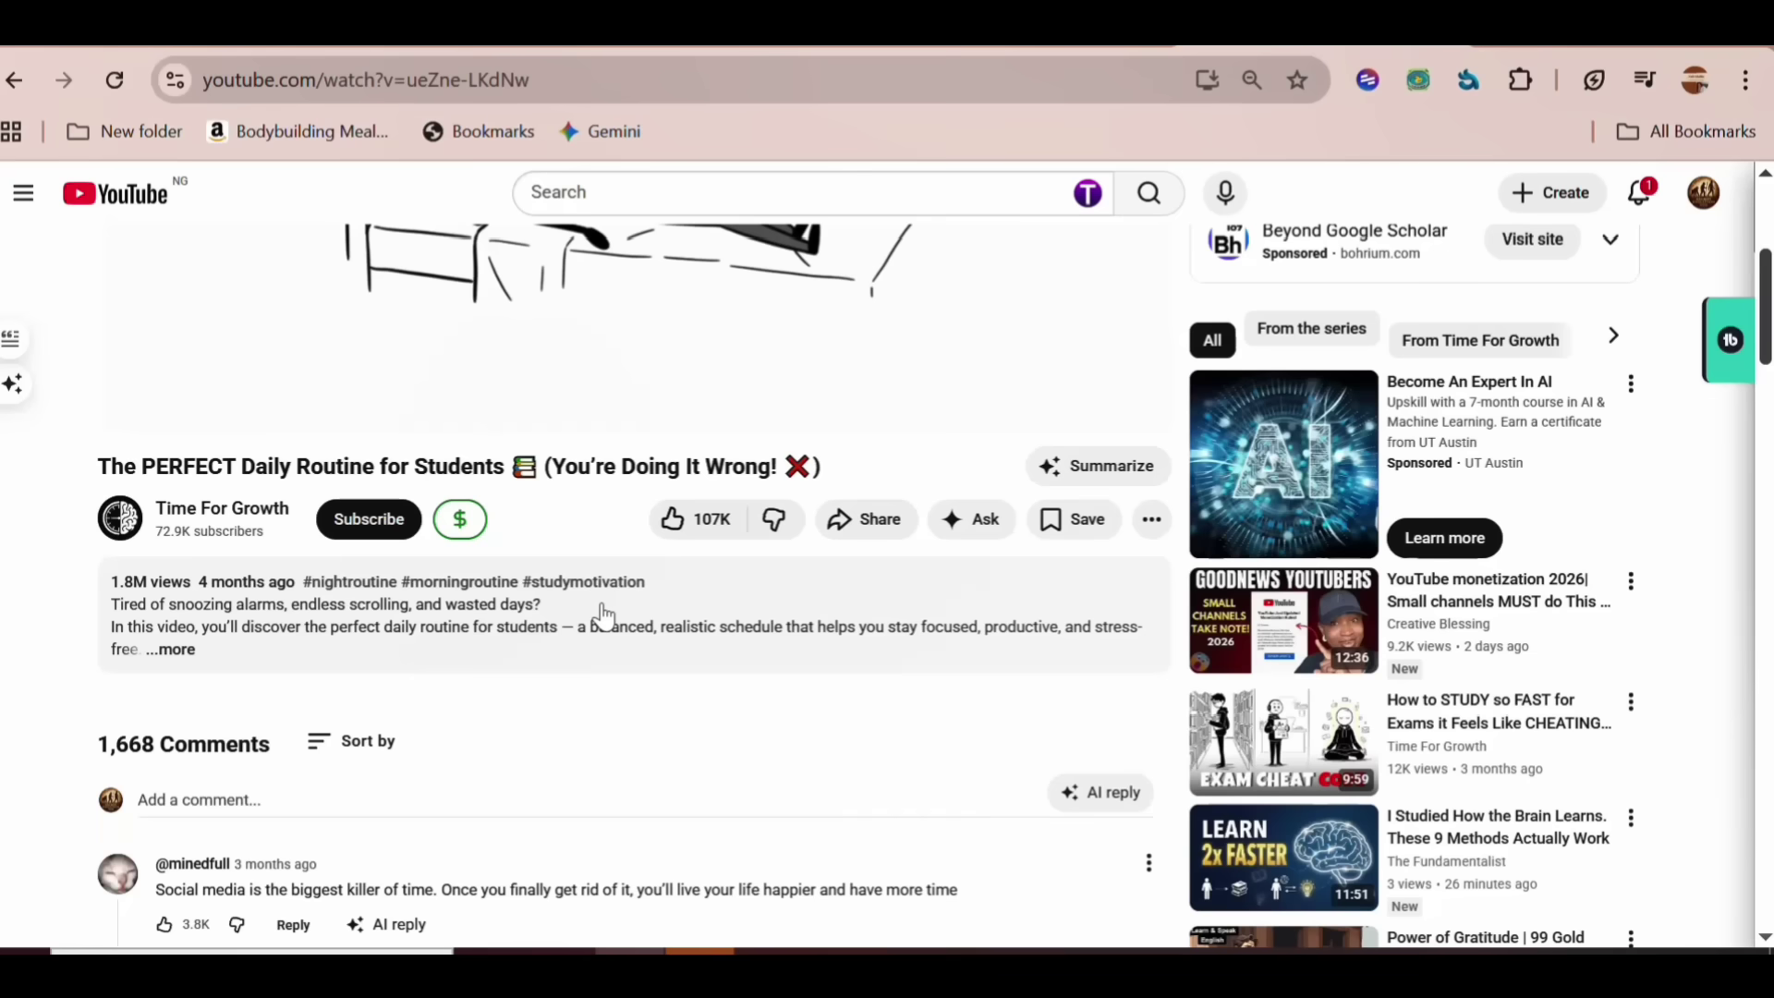
# - Expand the Daily Routine video's description and show its transcript with timestamps hidden
pyautogui.click(602, 616)
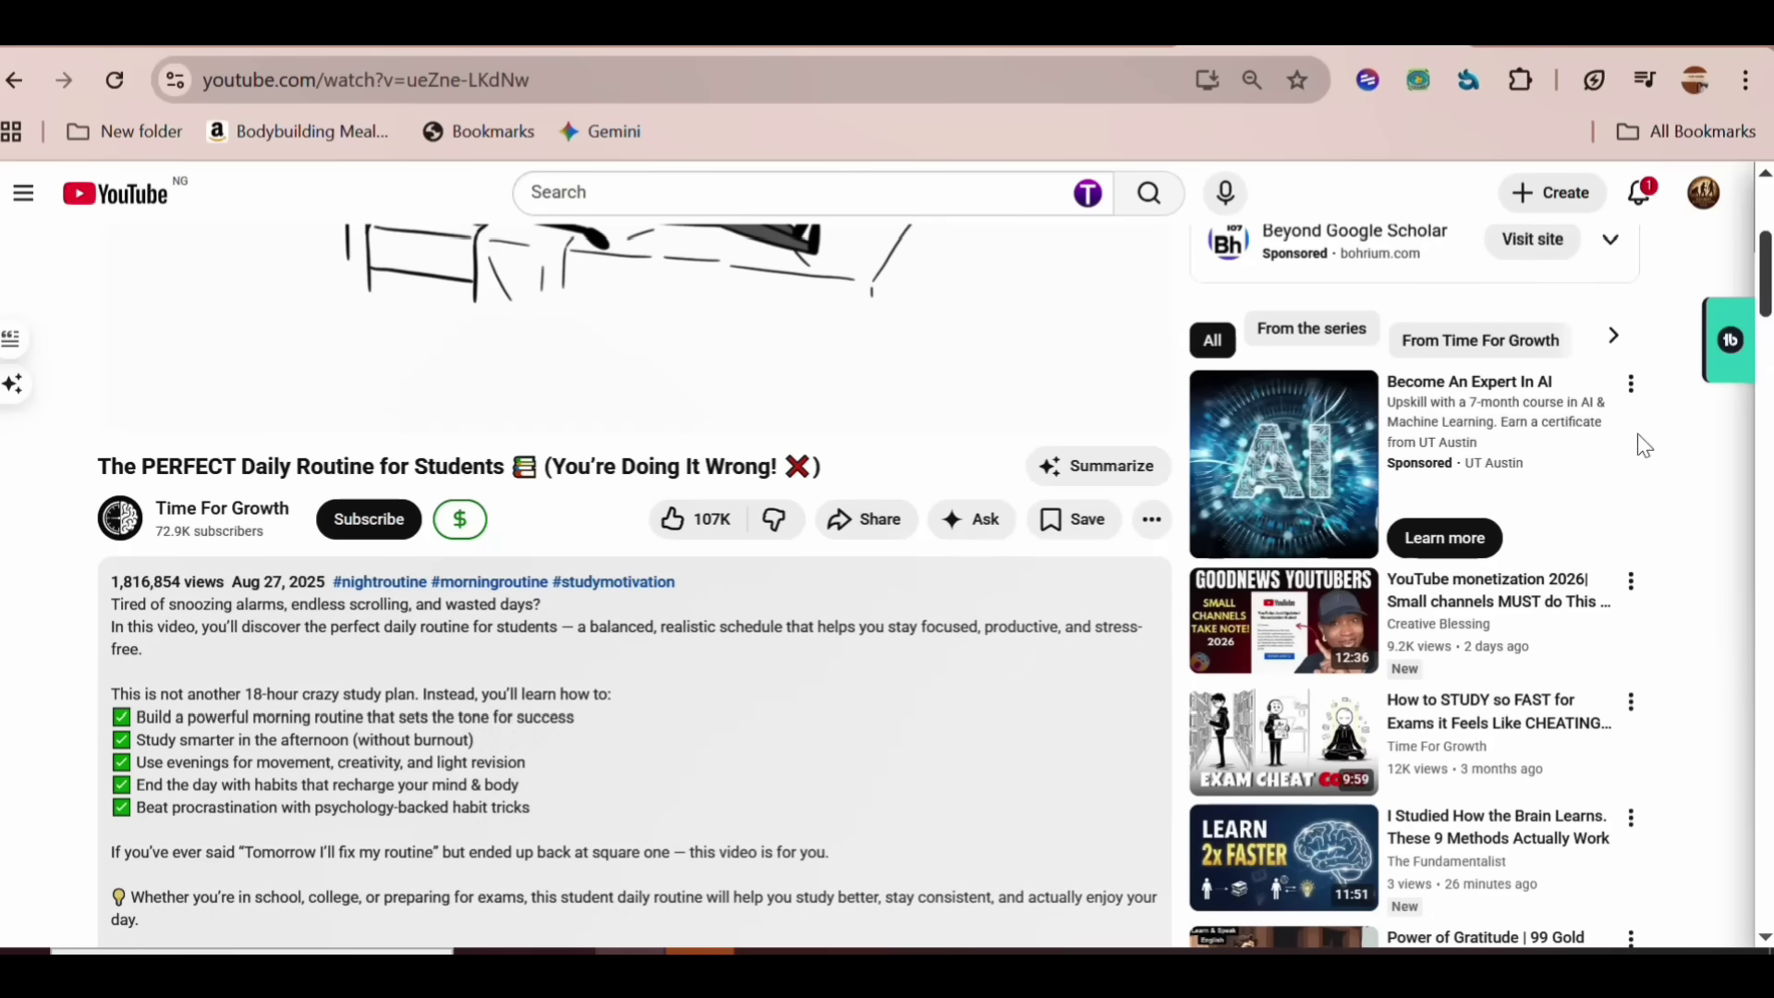
pyautogui.moveTo(1767, 305); pyautogui.dragTo(1766, 485)
pyautogui.scroll(-2, 205, 411)
pyautogui.click(195, 397)
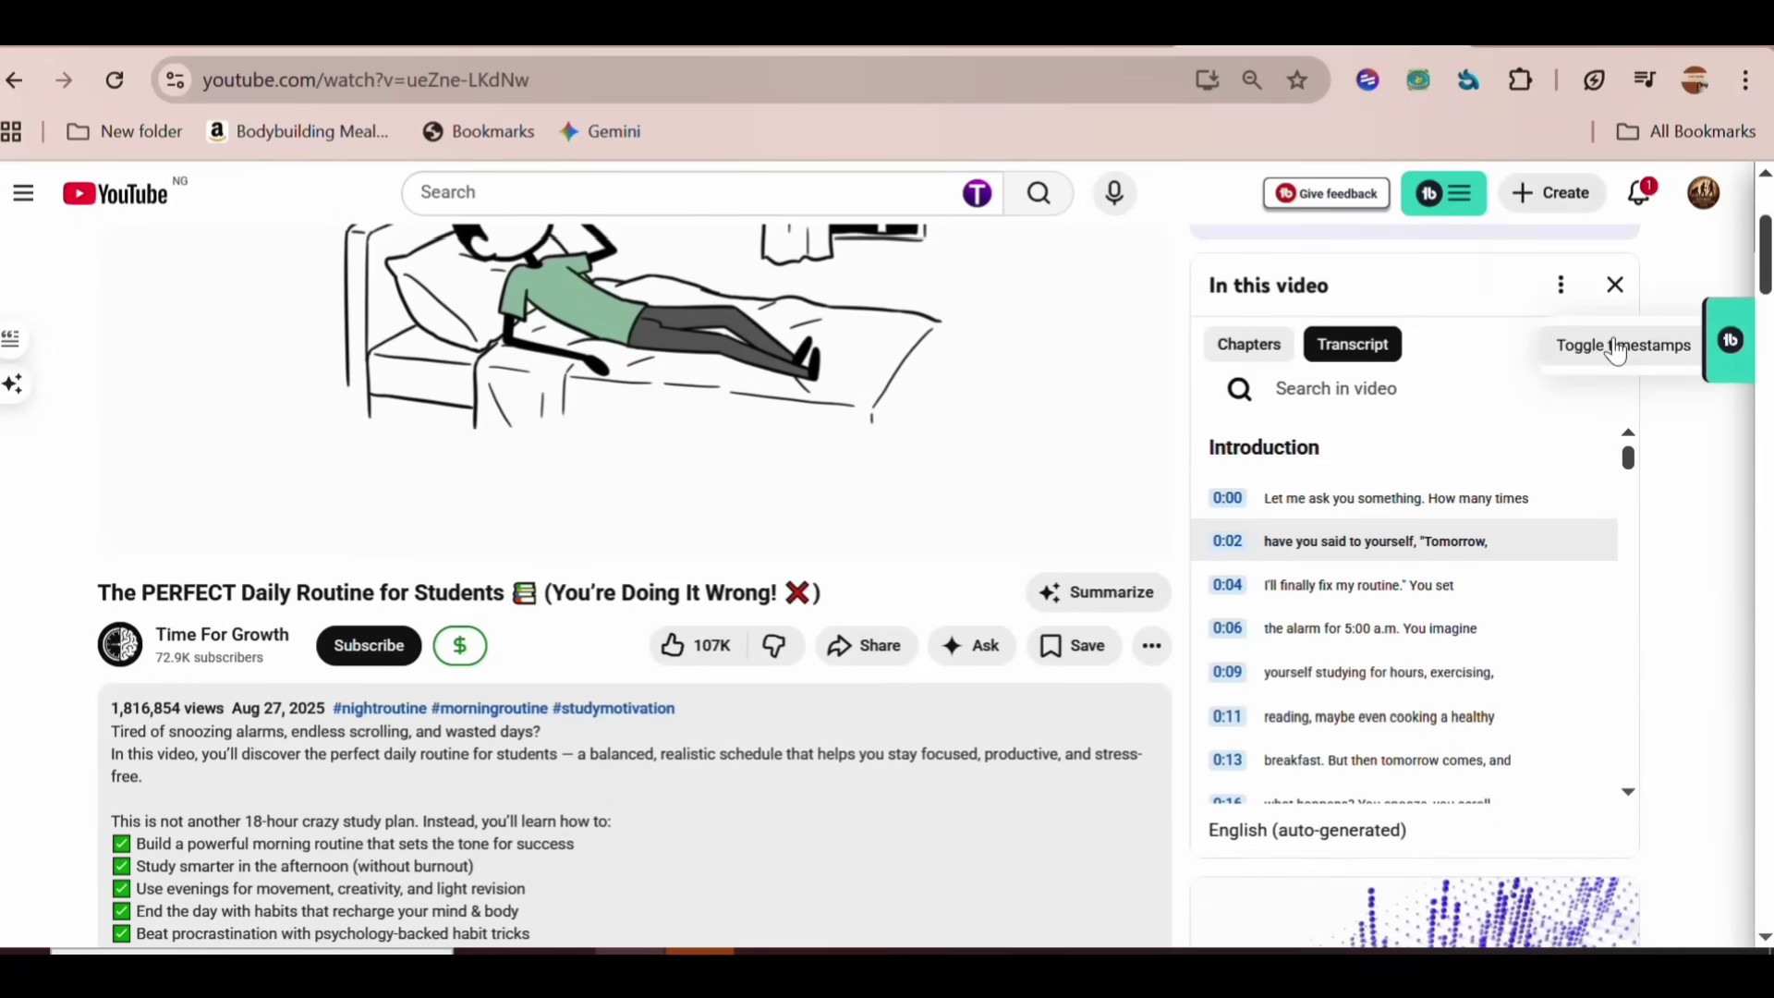
pyautogui.click(1617, 351)
pyautogui.scroll(-5, 1552, 384)
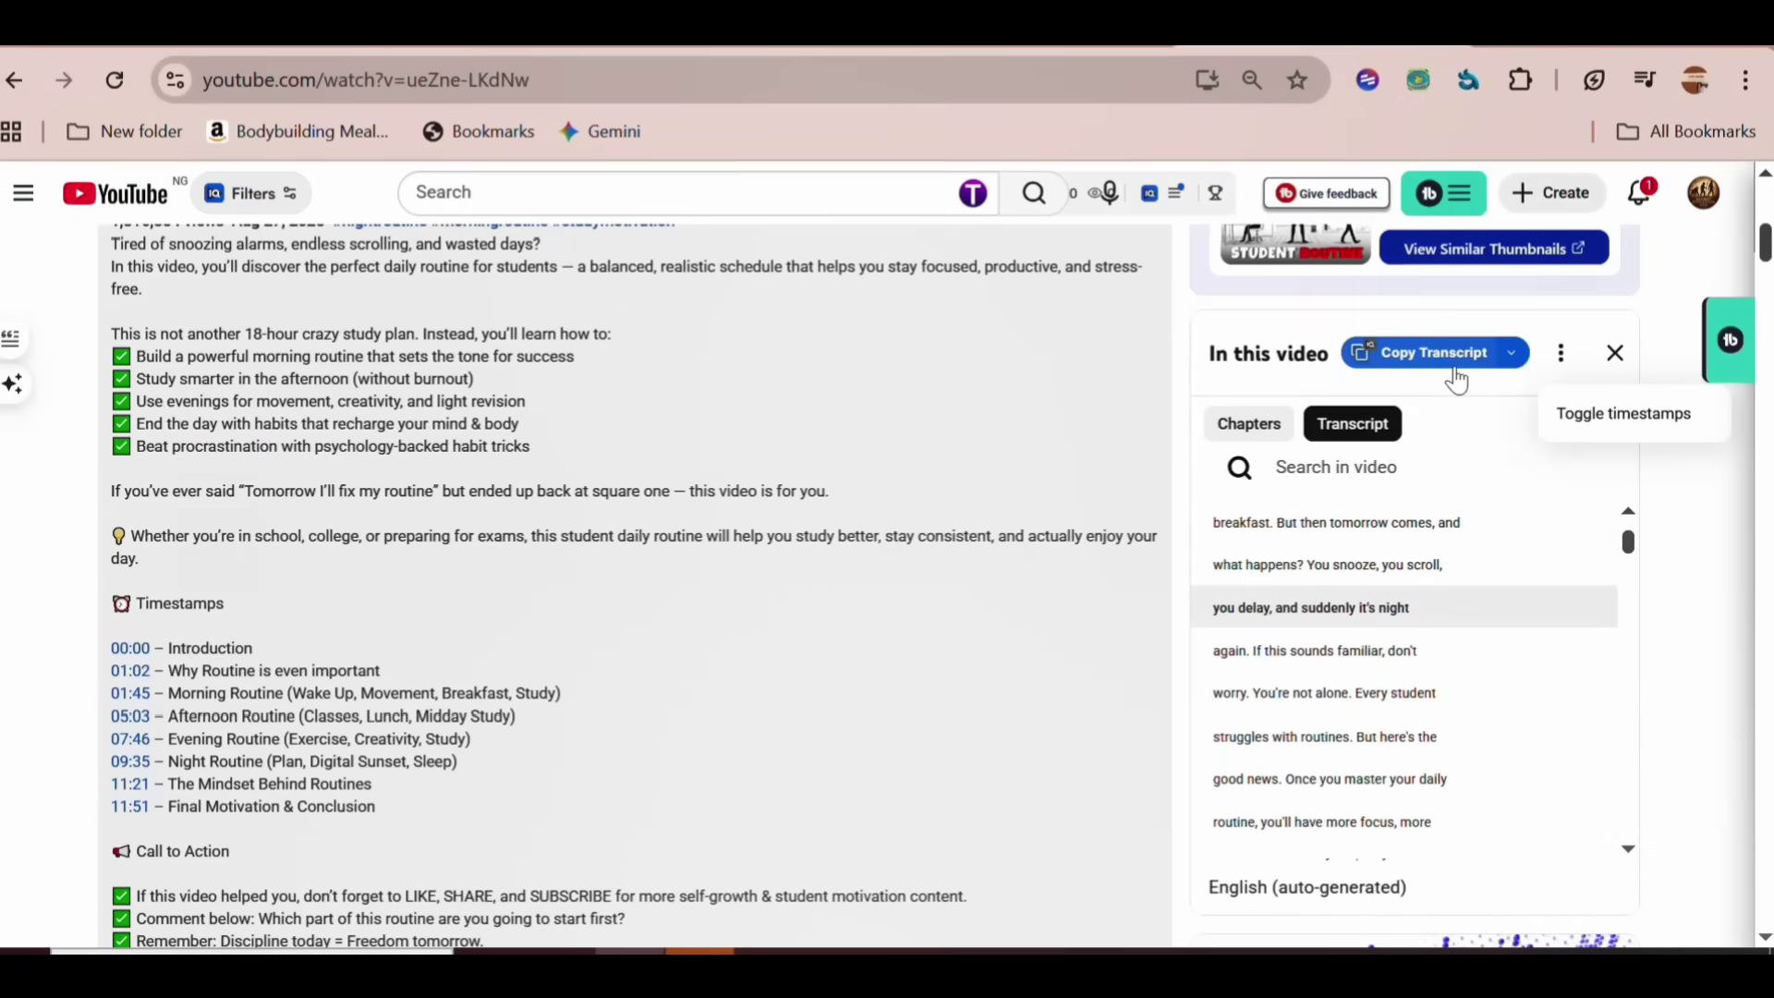
# - Replace INSERT EXAMPLE STORY with the copied transcript and send the script request
pyautogui.moveTo(1016, 710); pyautogui.dragTo(1176, 709)
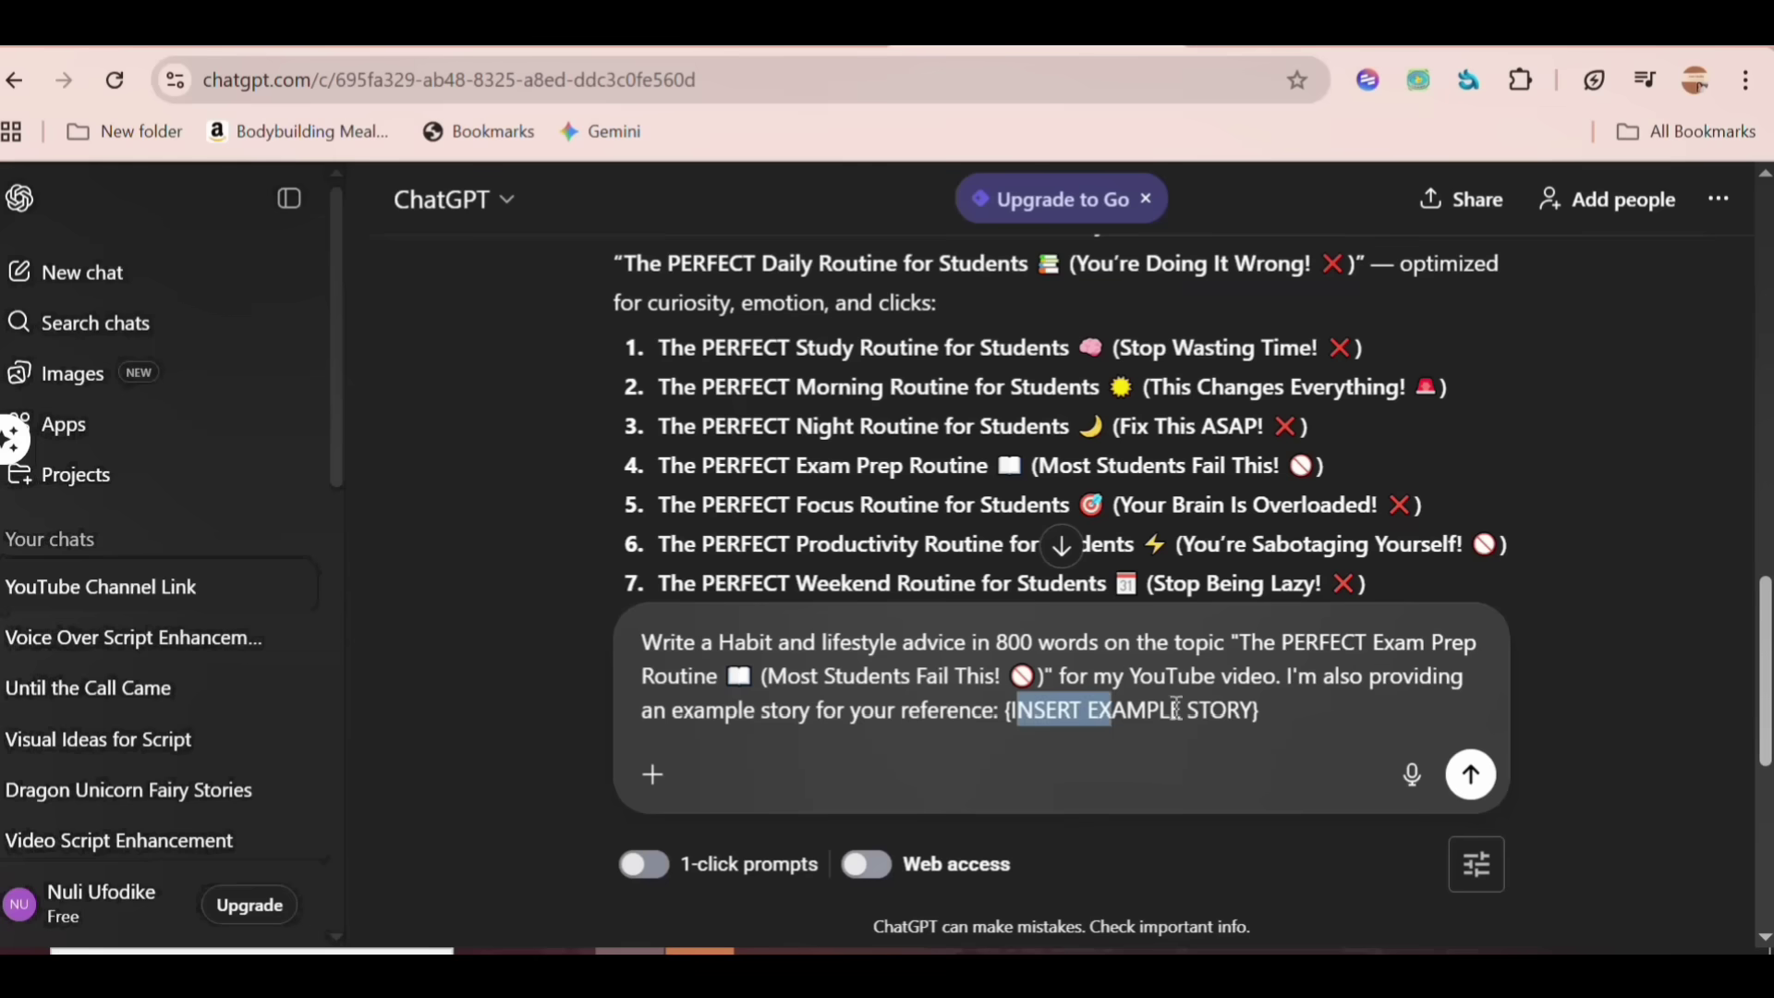
pyautogui.hotkey('ctrl', 'v')
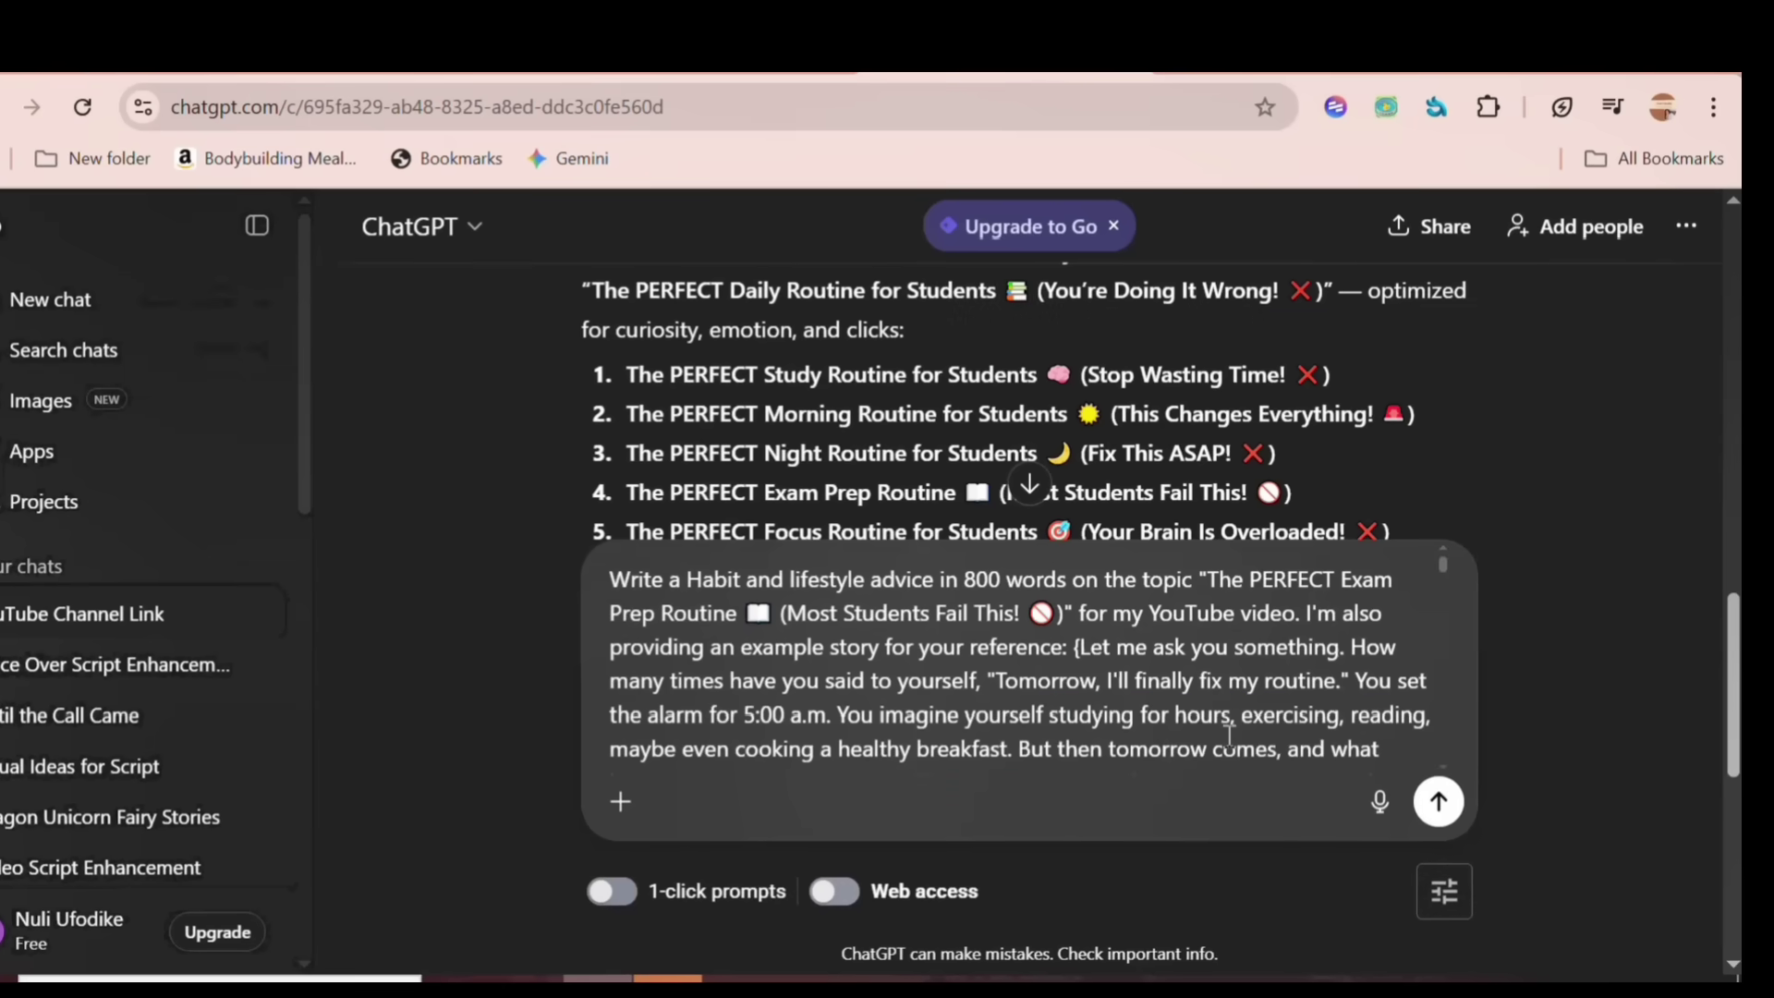
pyautogui.click(1439, 804)
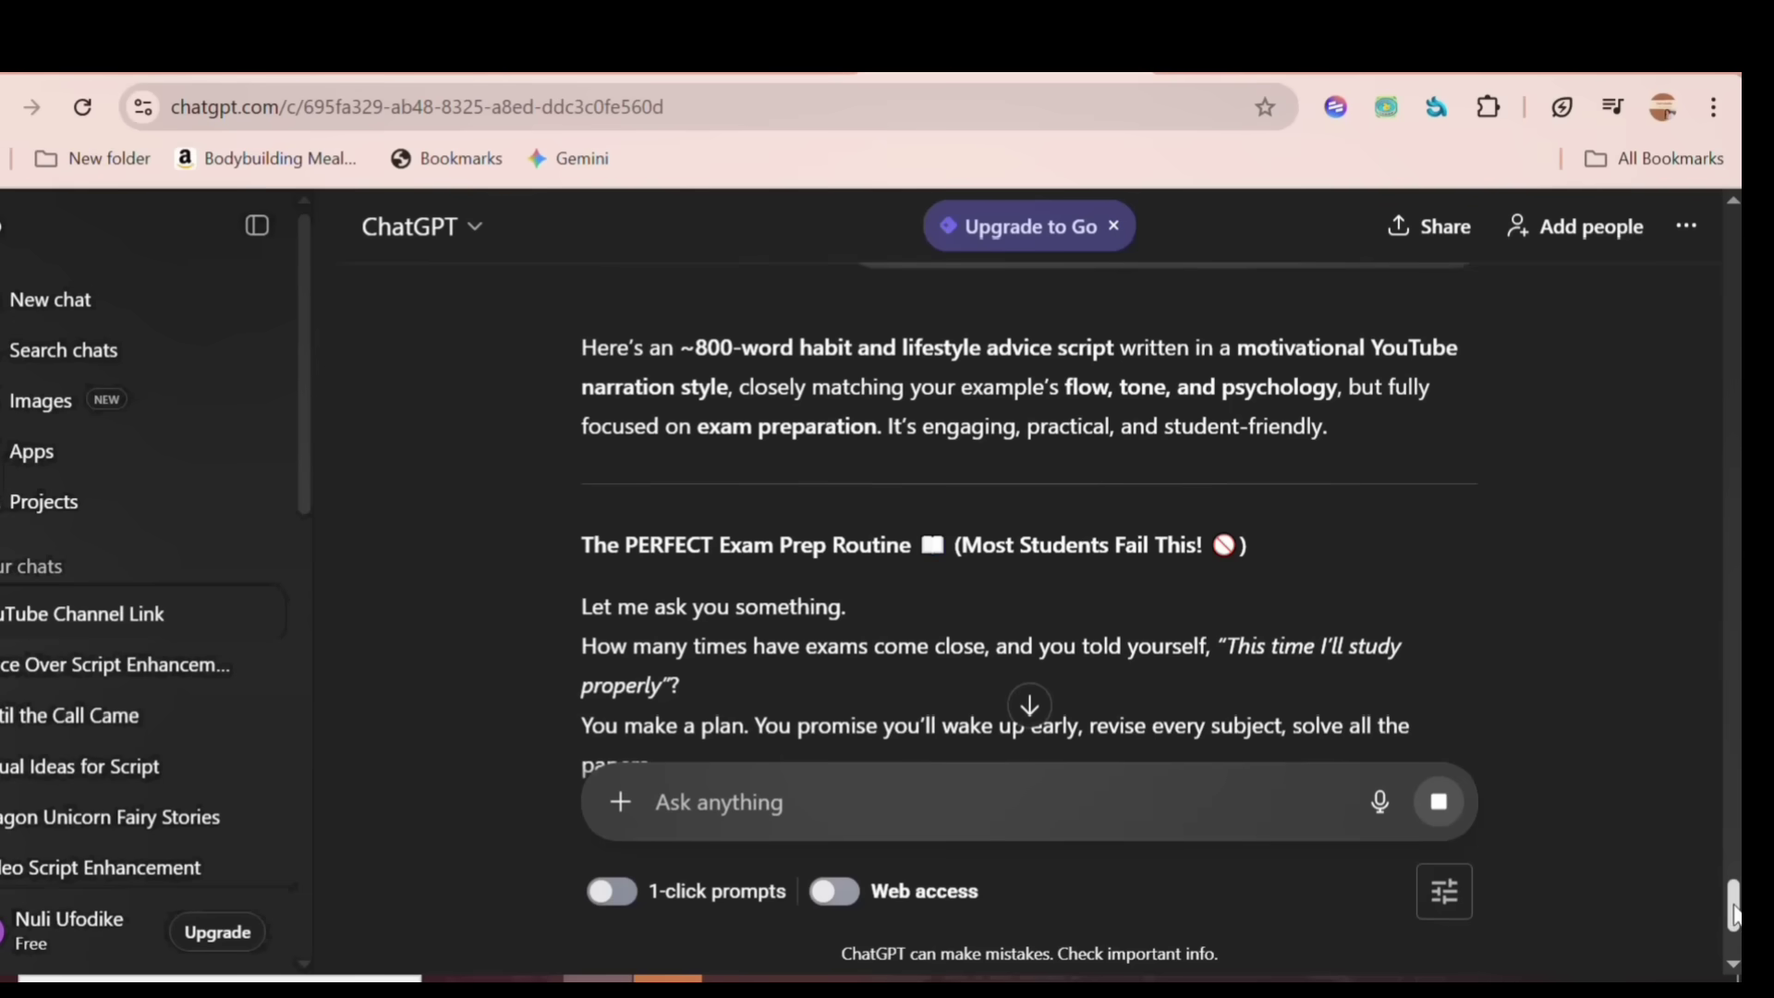
# - Scroll through the finished script and begin a follow-up asking for image prompts
pyautogui.moveTo(1733, 915); pyautogui.dragTo(1734, 933)
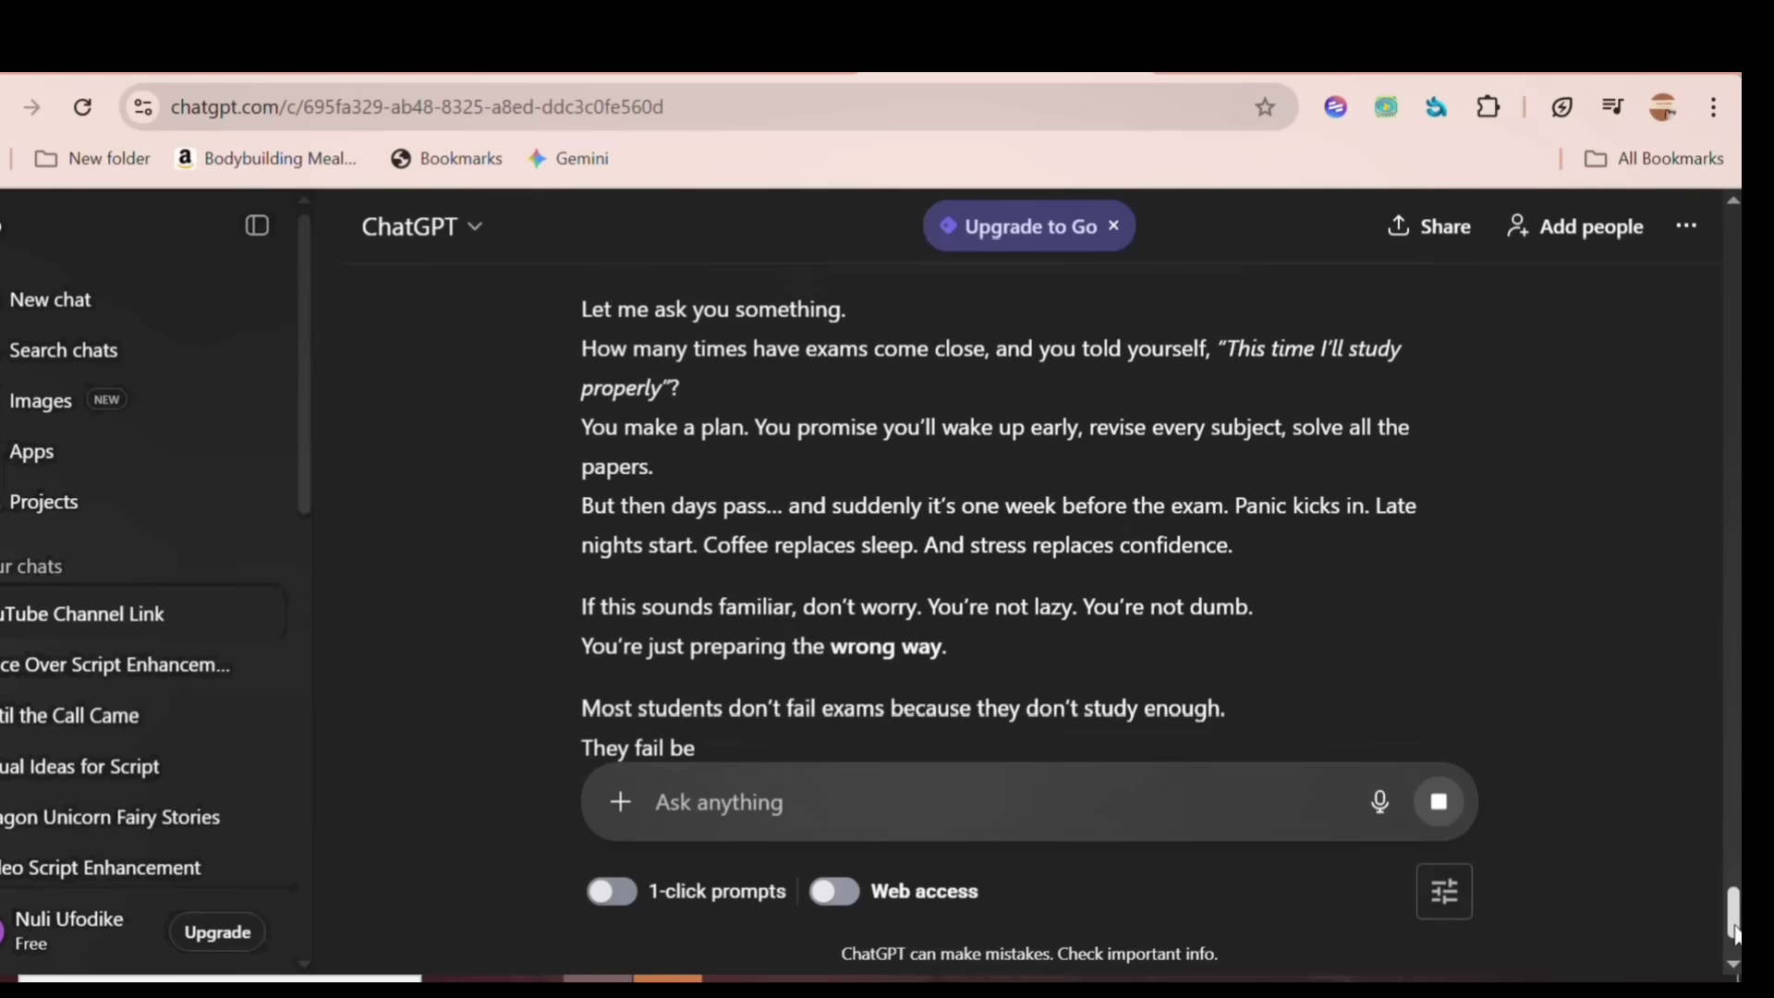
pyautogui.moveTo(1734, 933); pyautogui.dragTo(1734, 957)
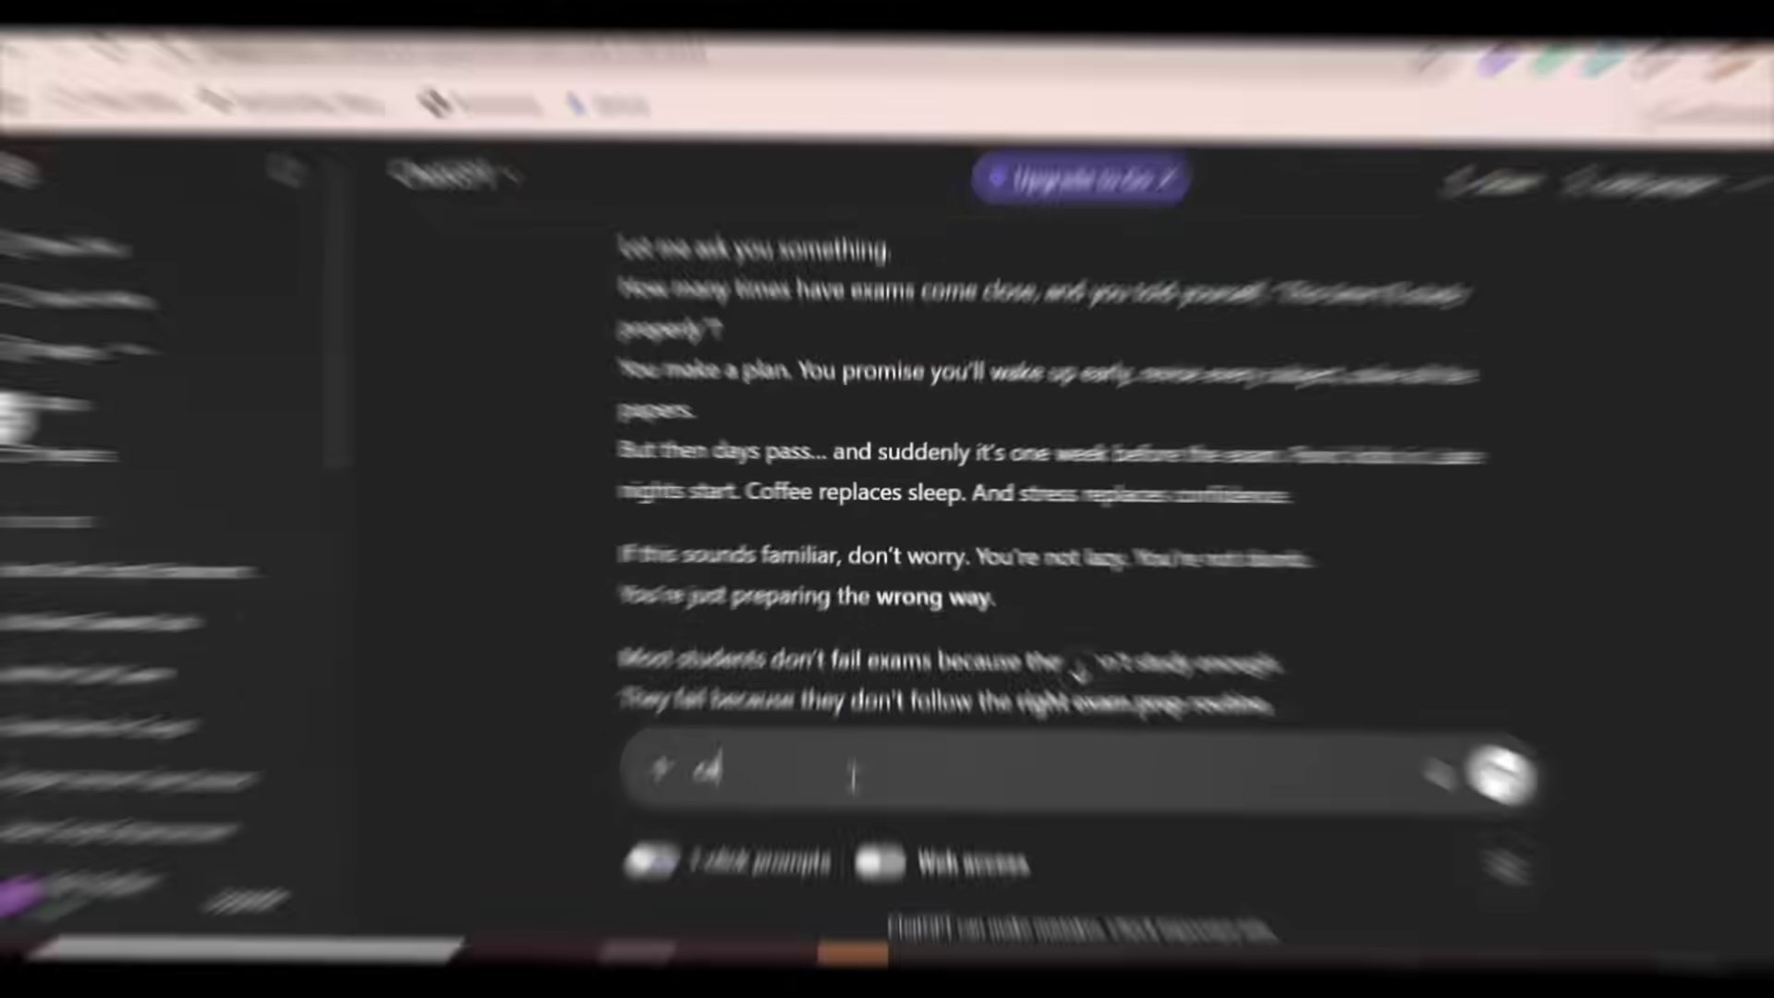
pyautogui.write('n you generate text prompt to generate images for each line of')
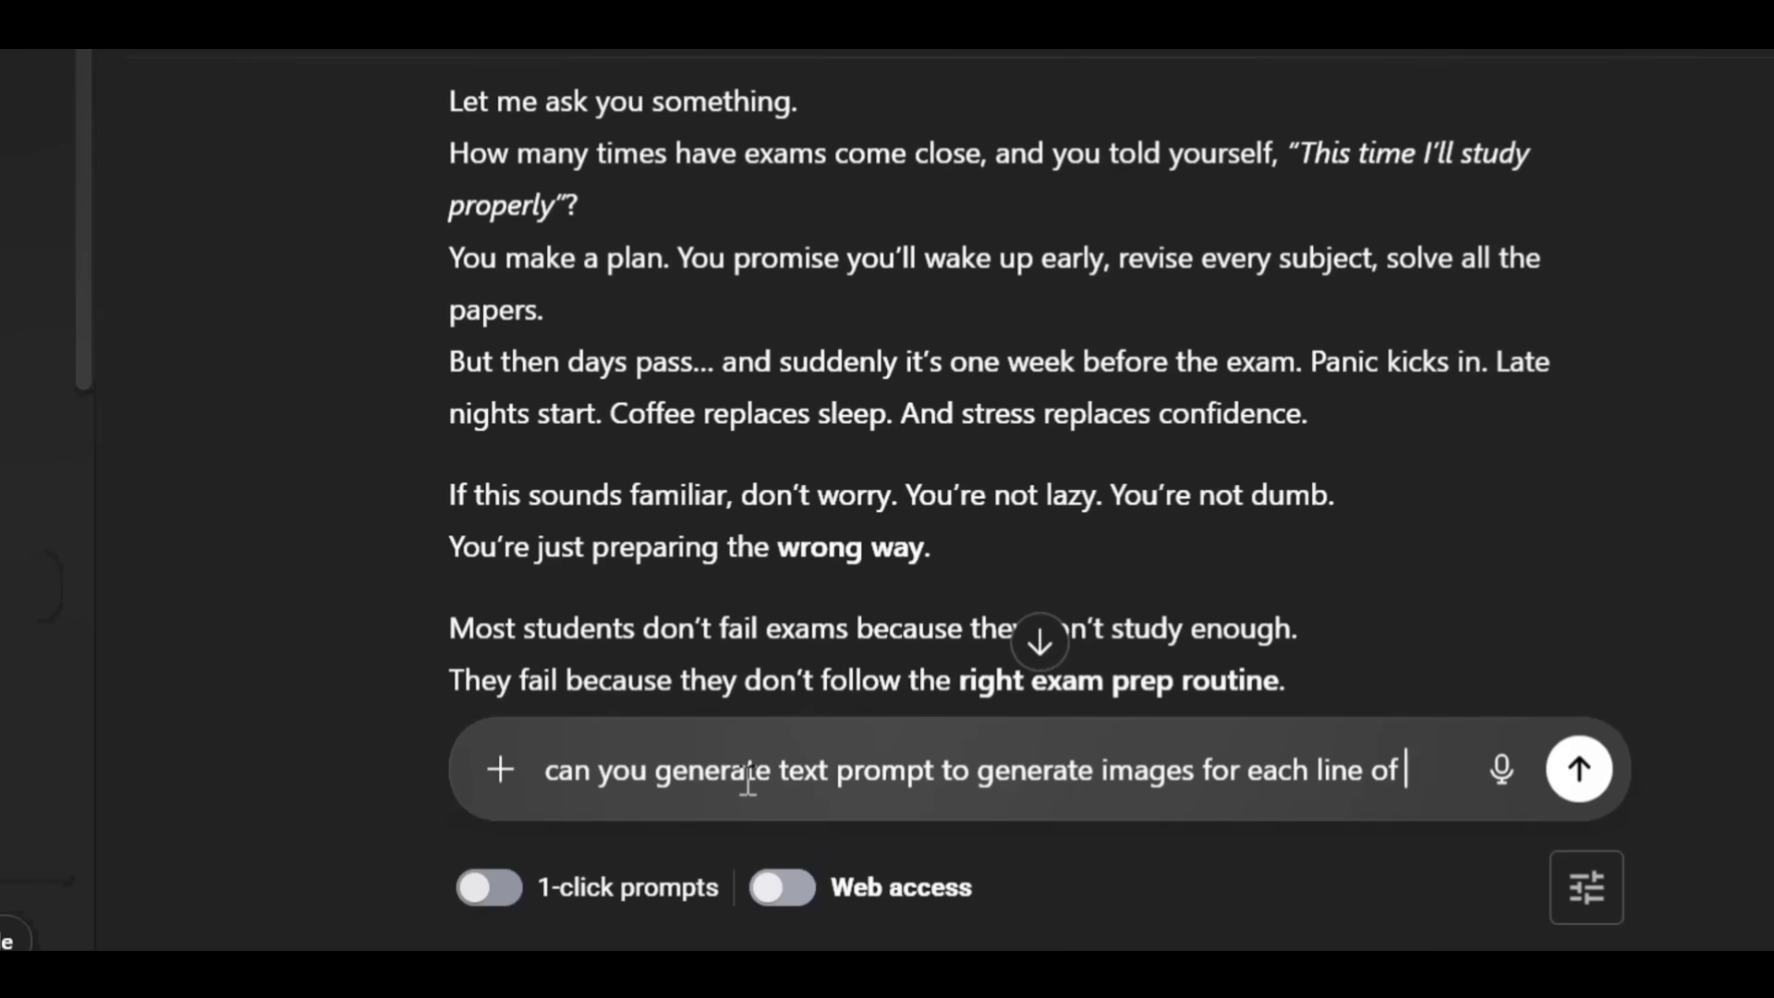
# - Request stick-figure image prompts per script line, with the student in green top and yellow pants
pyautogui.write('this script. please for character cosistency, i want the main character to be dressed in green and yel')
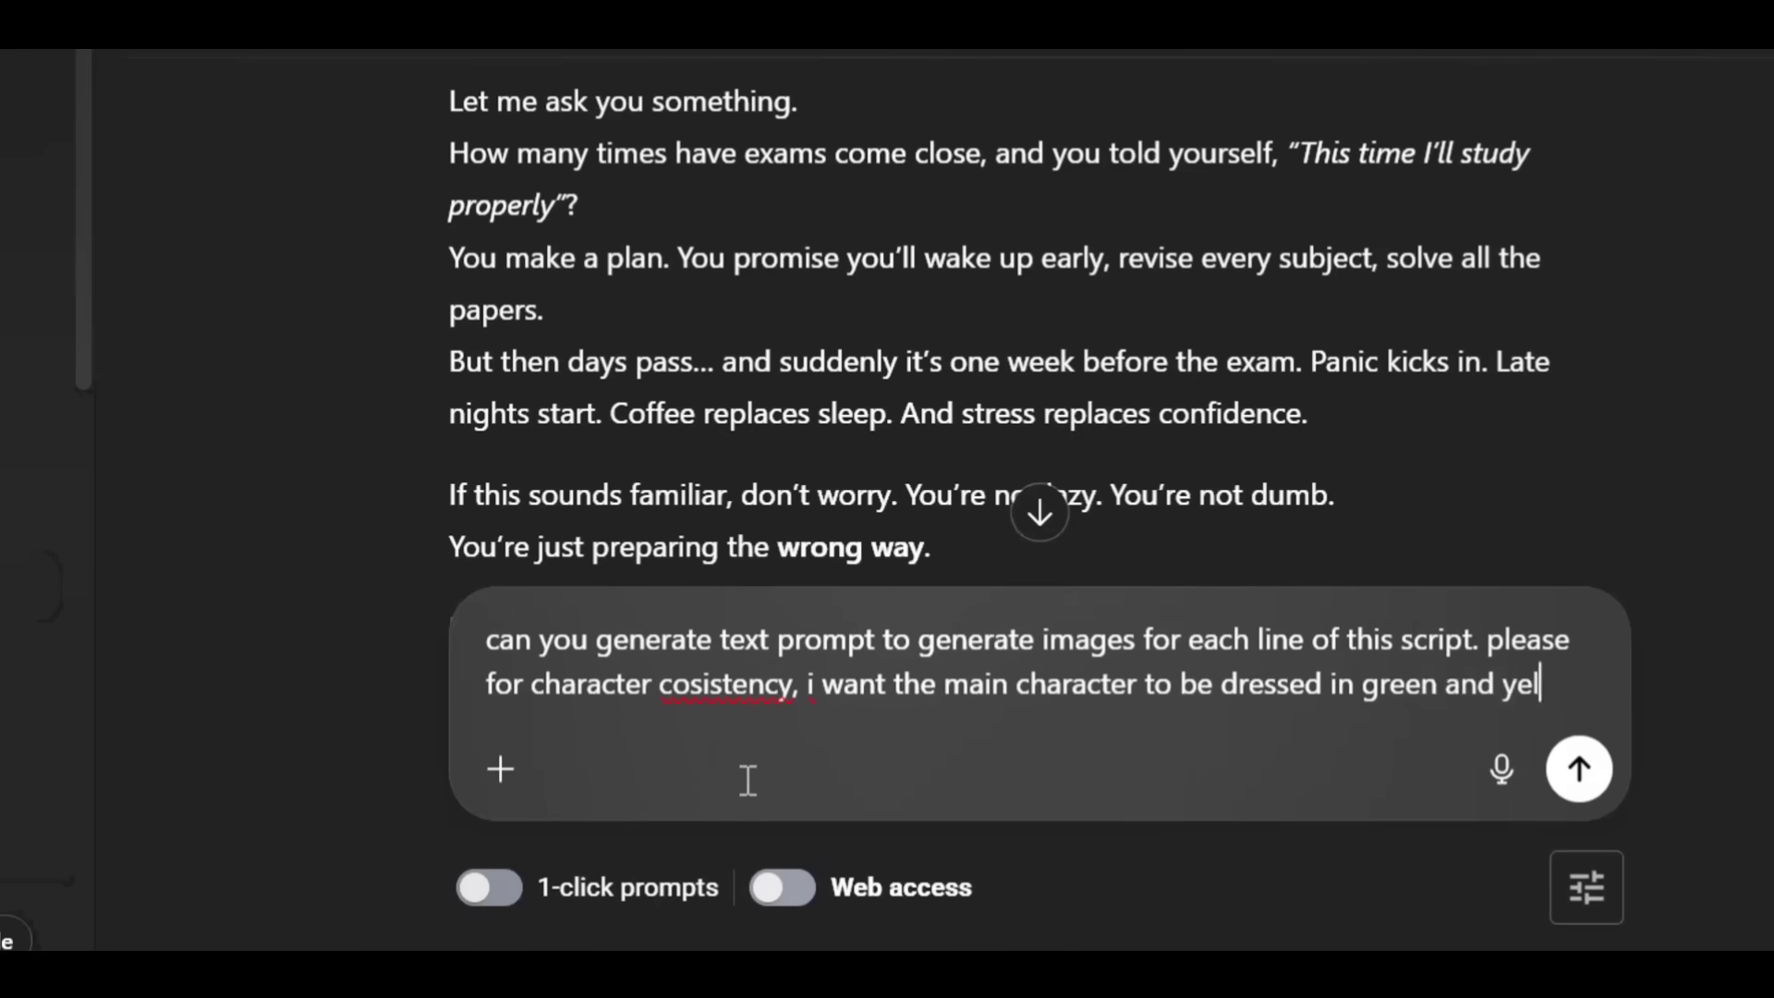
pyautogui.write('ow')
pyautogui.click(1480, 684)
pyautogui.write('to')
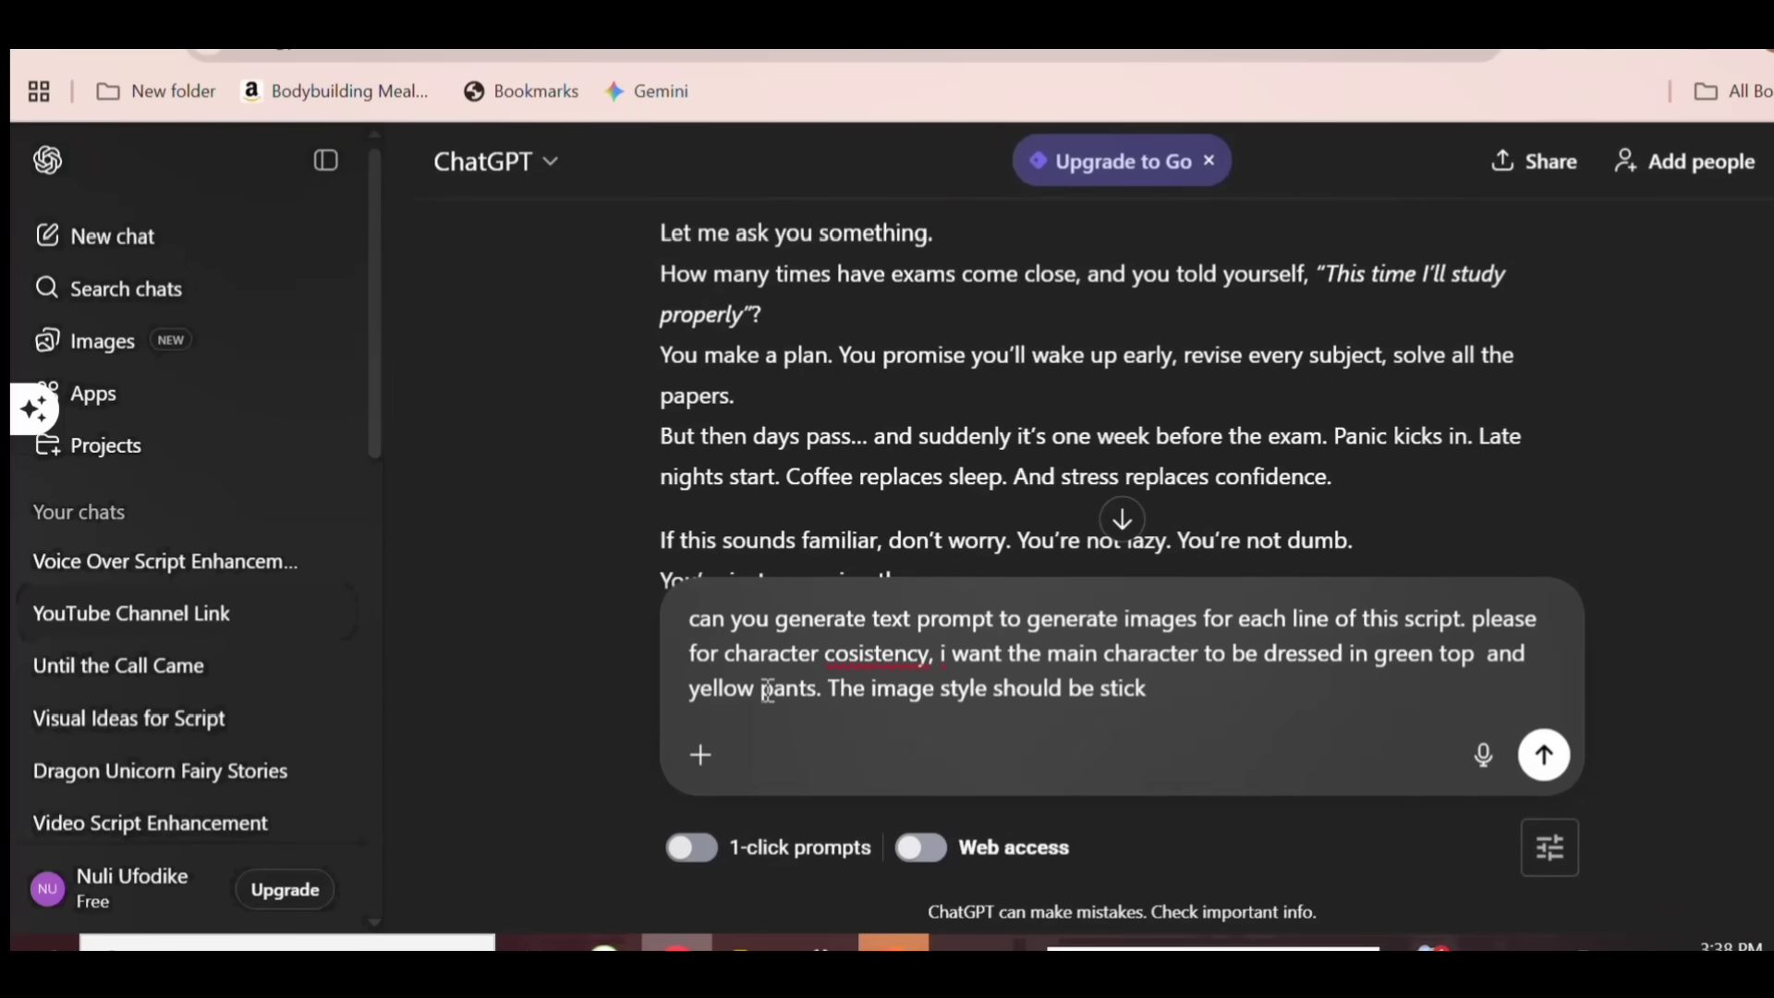
pyautogui.click(1544, 754)
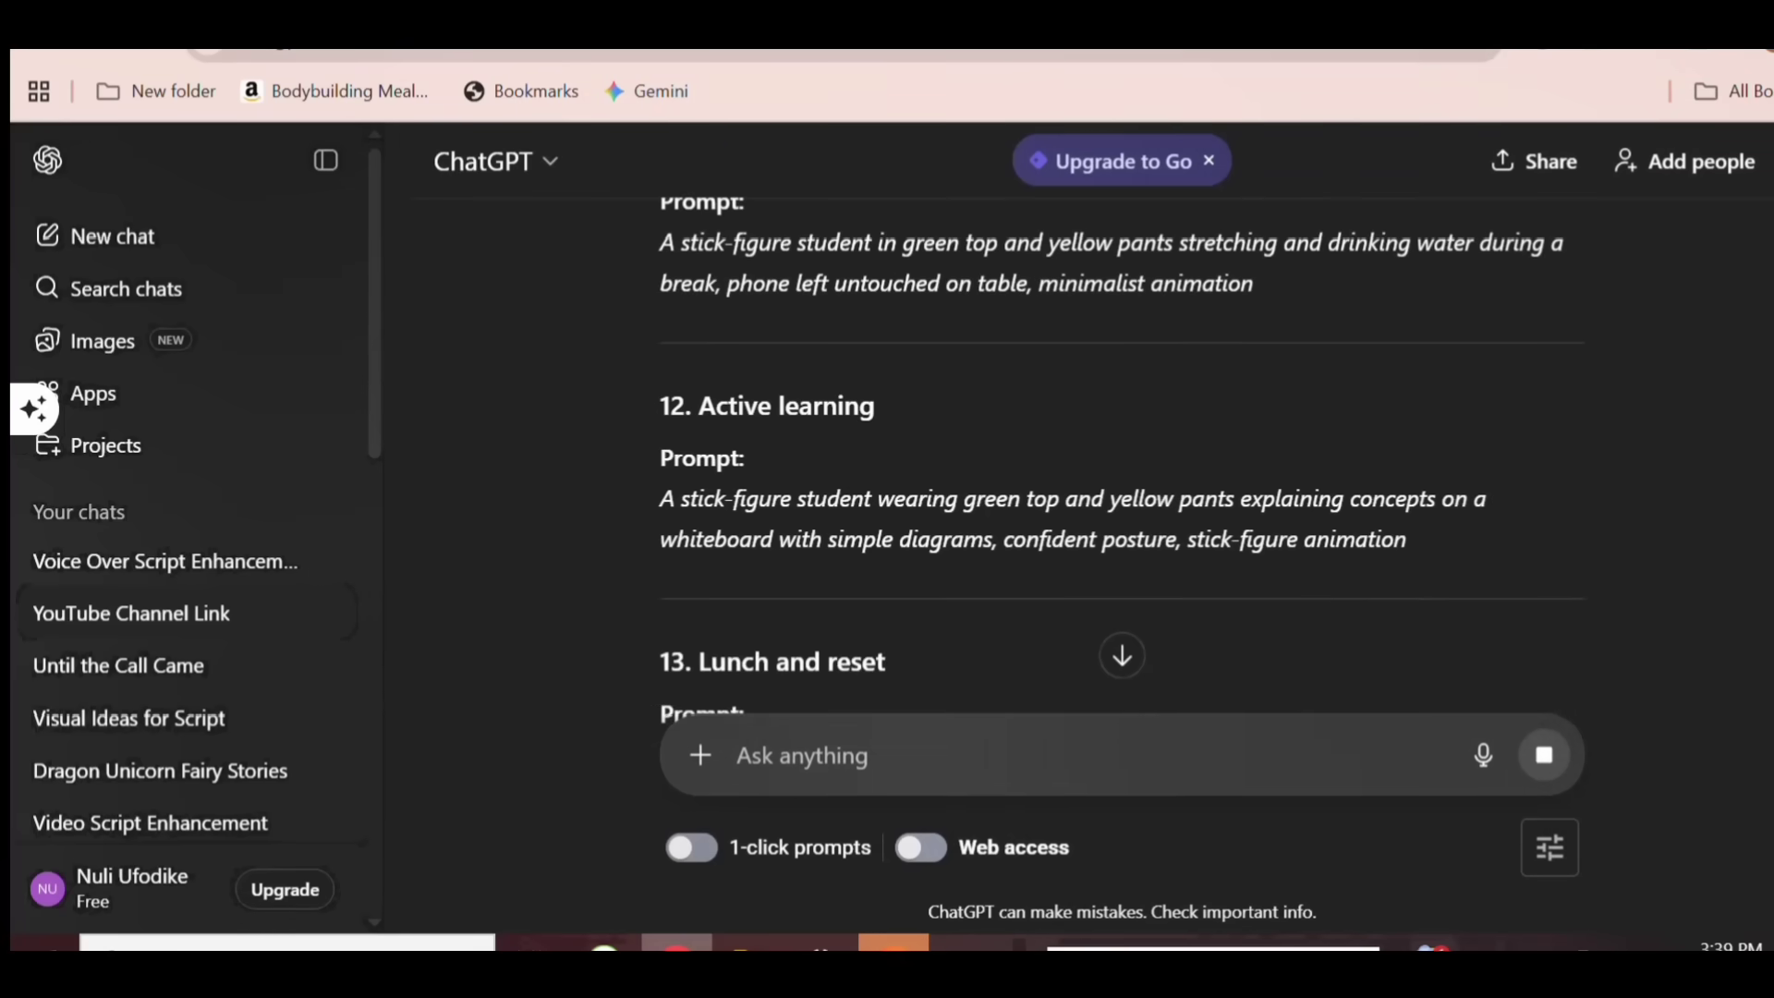
# - Have ChatGPT remove the subheadings, then select the resulting prompt list for copying
pyautogui.scroll(-5, 978, 788)
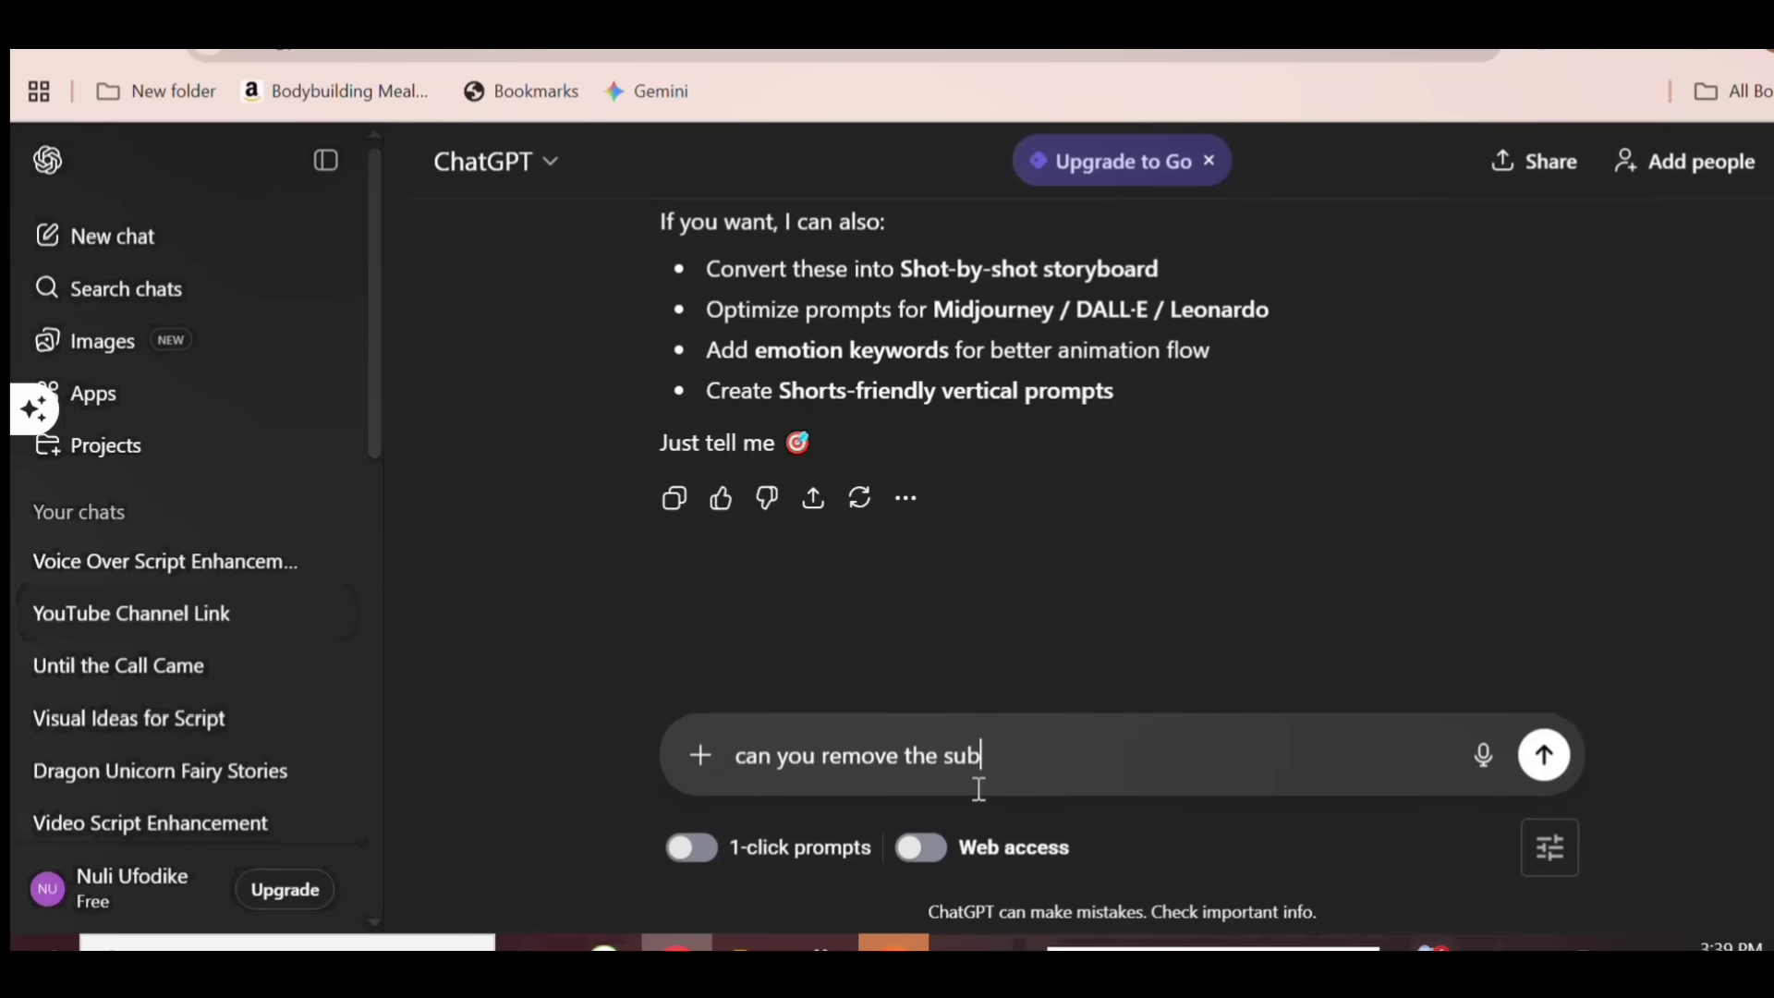
pyautogui.press('Return')
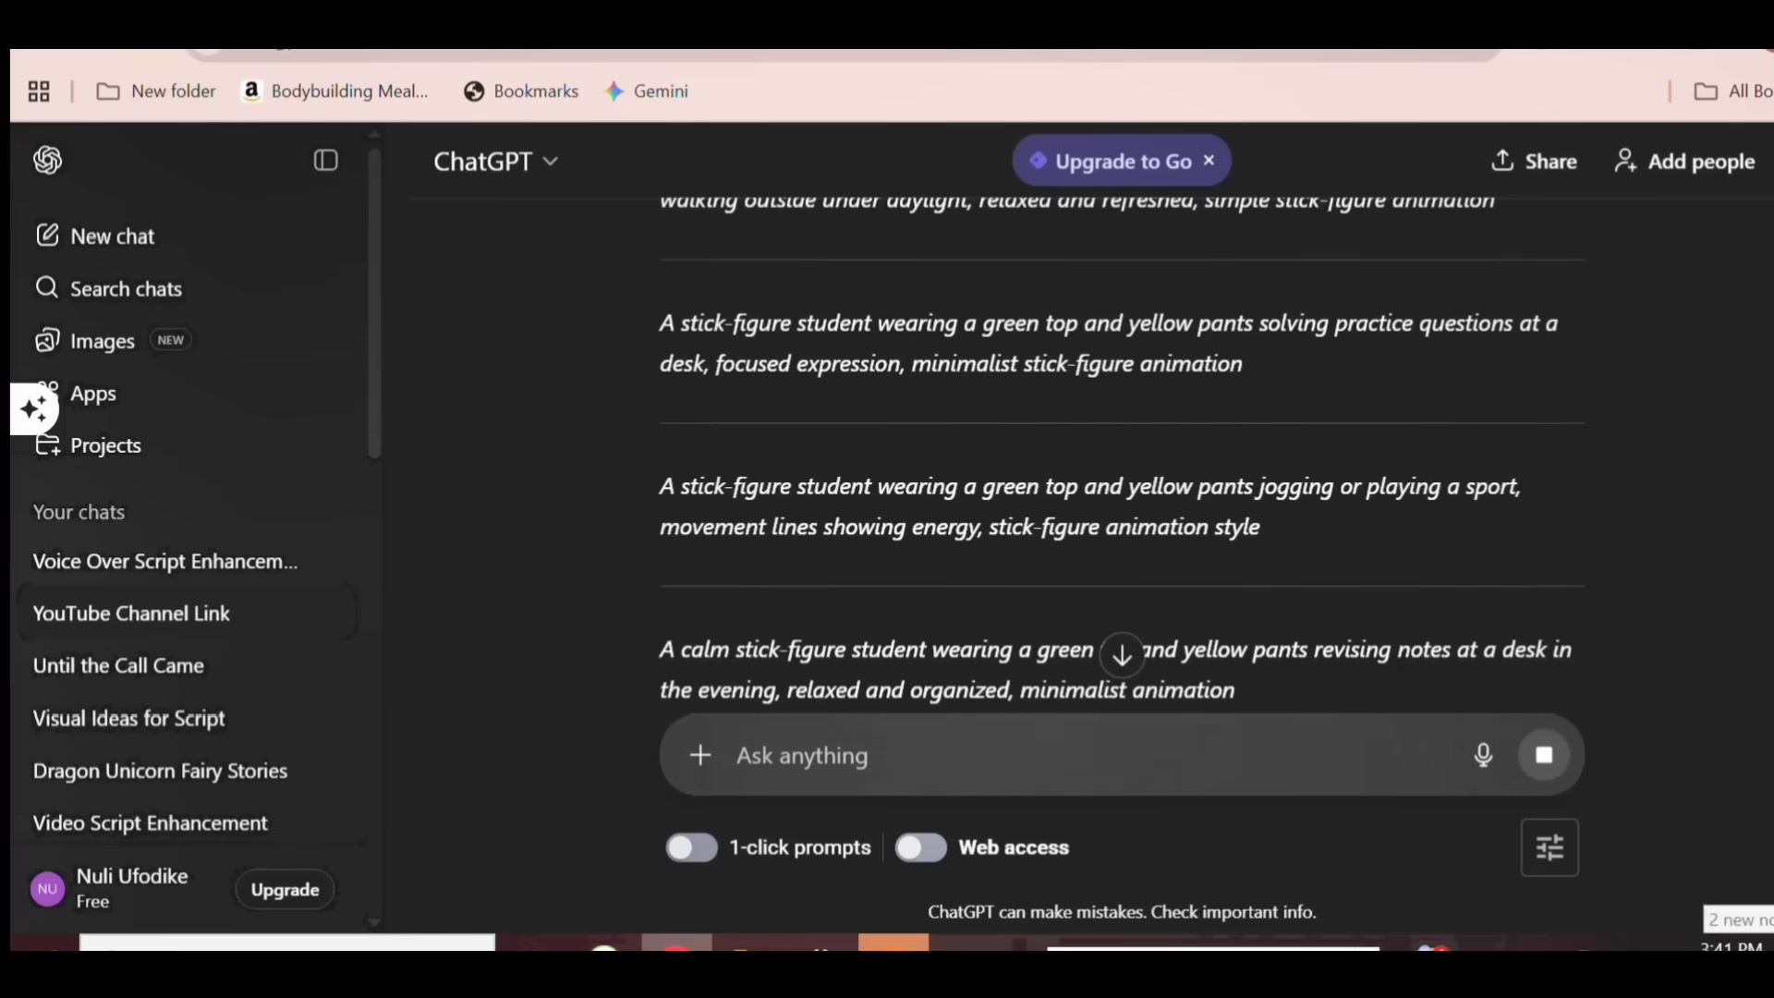
pyautogui.scroll(15, 741, 447)
pyautogui.moveTo(659, 222); pyautogui.dragTo(748, 459)
pyautogui.scroll(-15, 733, 451)
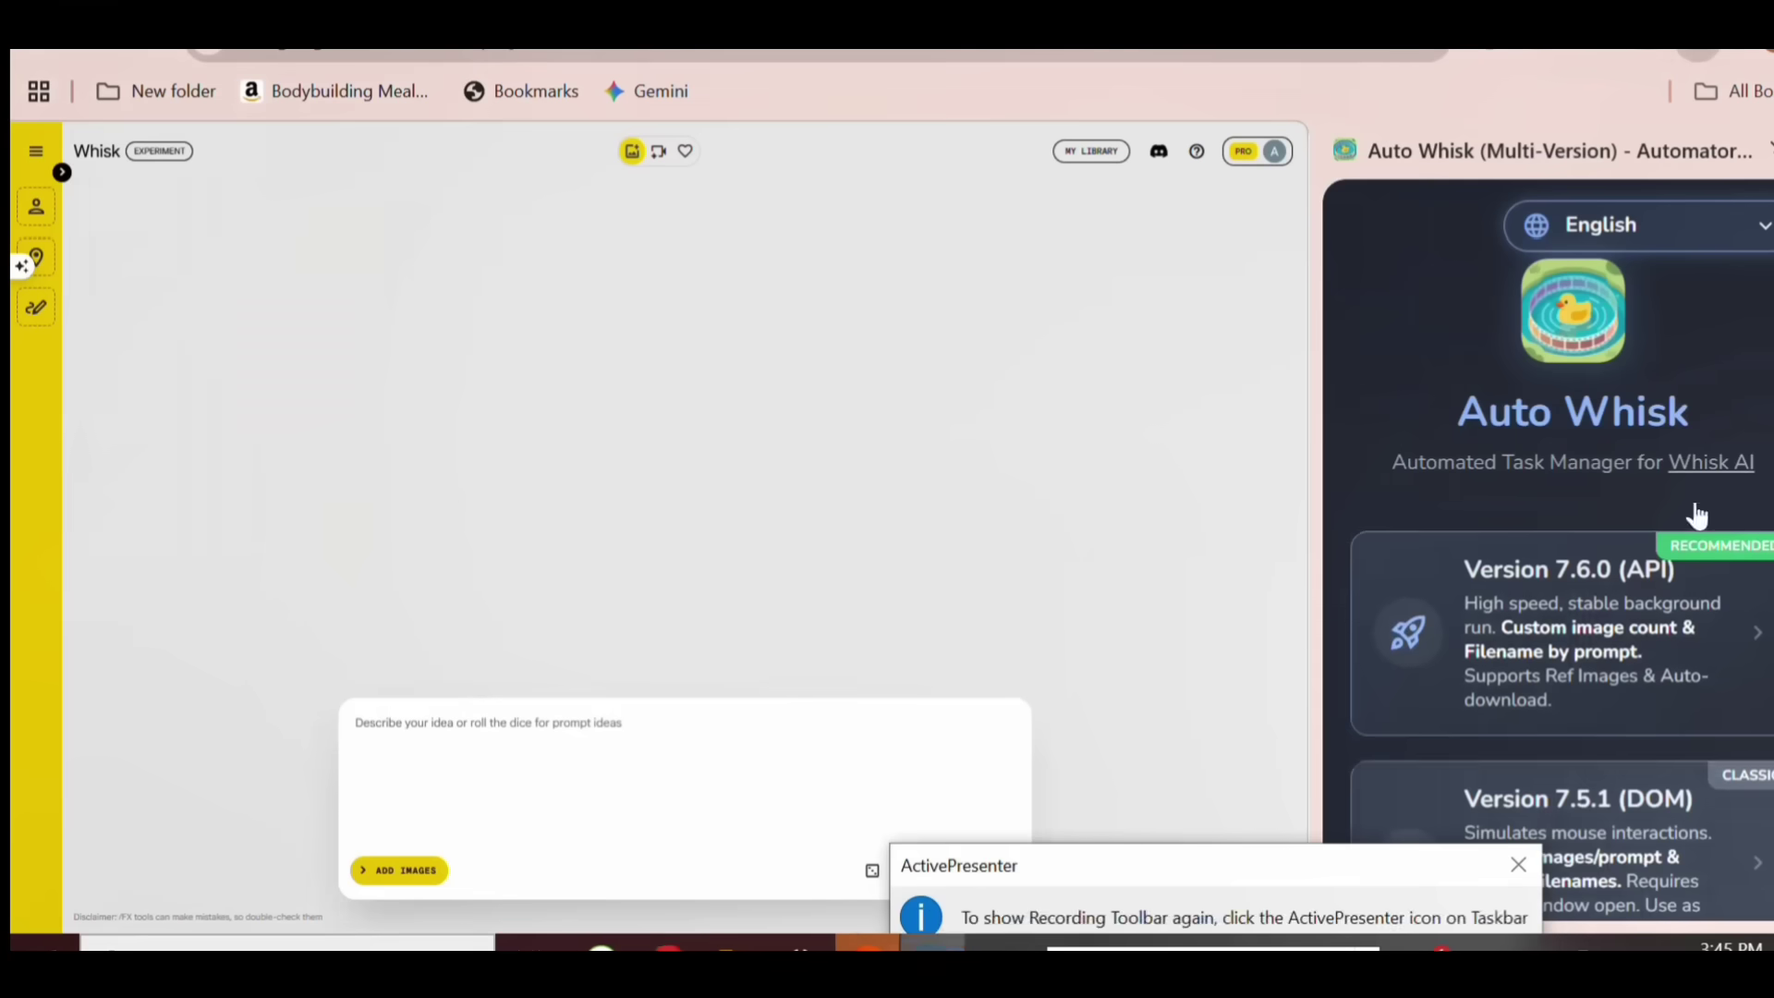
pyautogui.click(1694, 518)
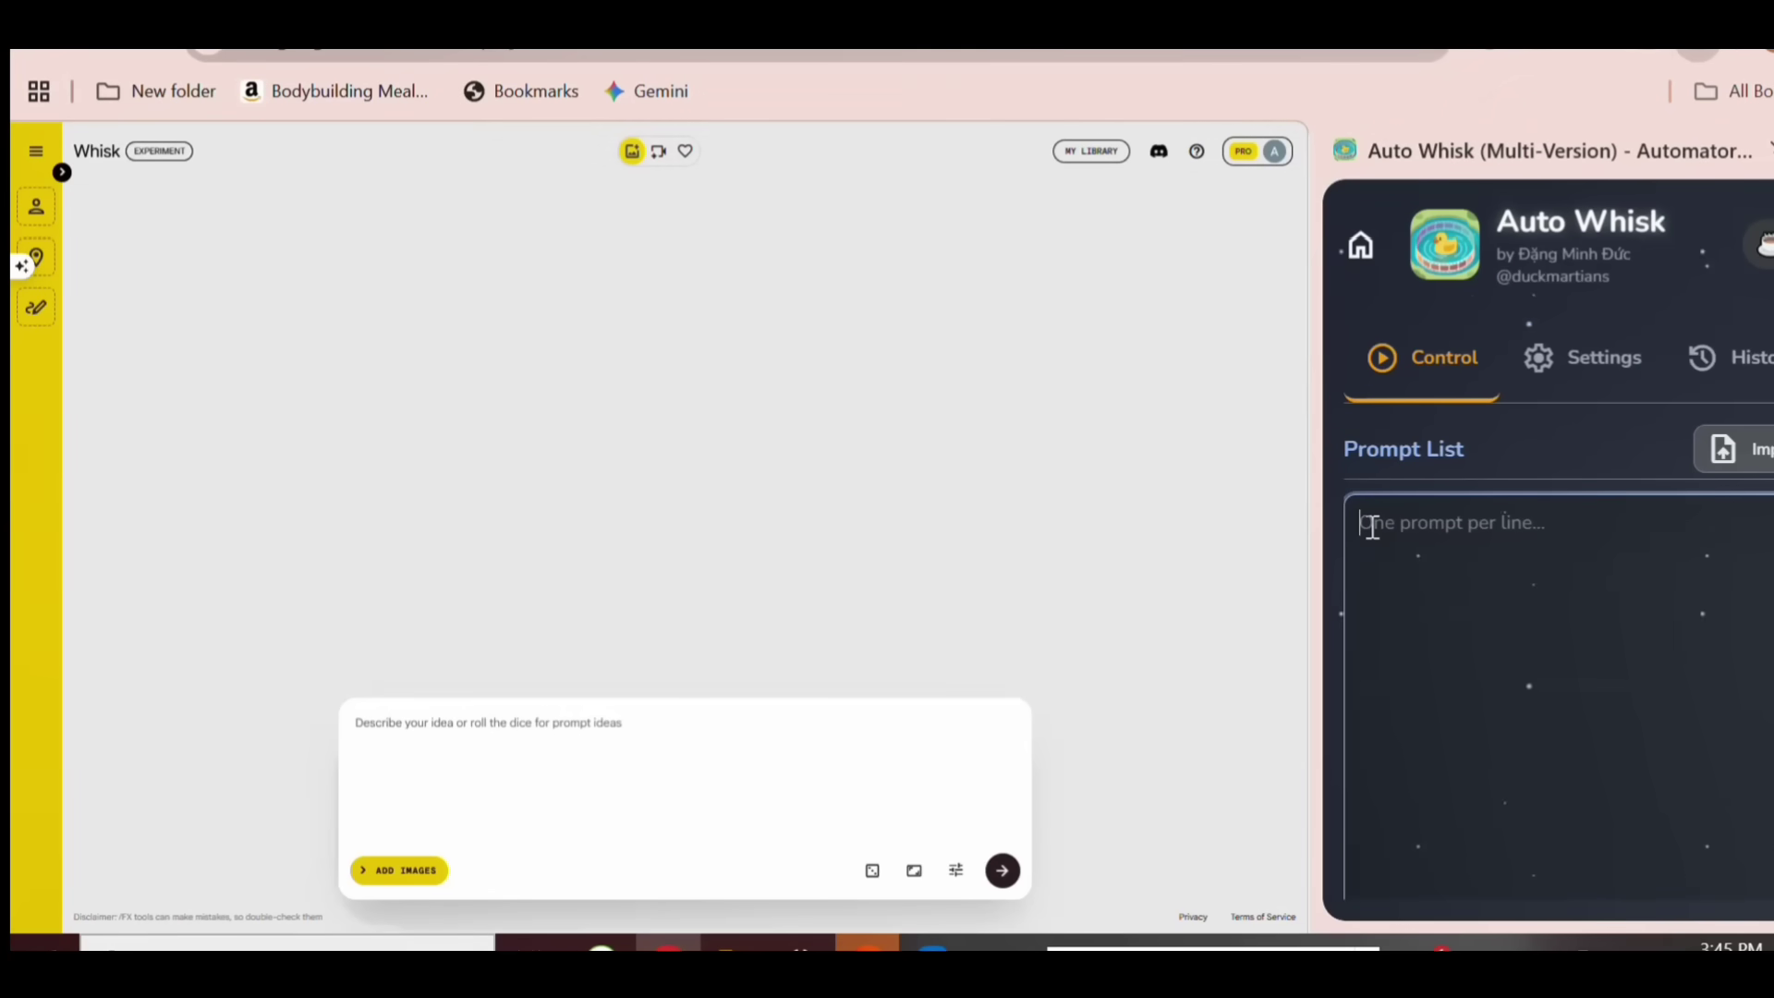
# - Paste the stick-figure prompts into Auto Whisk's Prompt List and run them on this project
pyautogui.hotkey('ctrl', 'v')
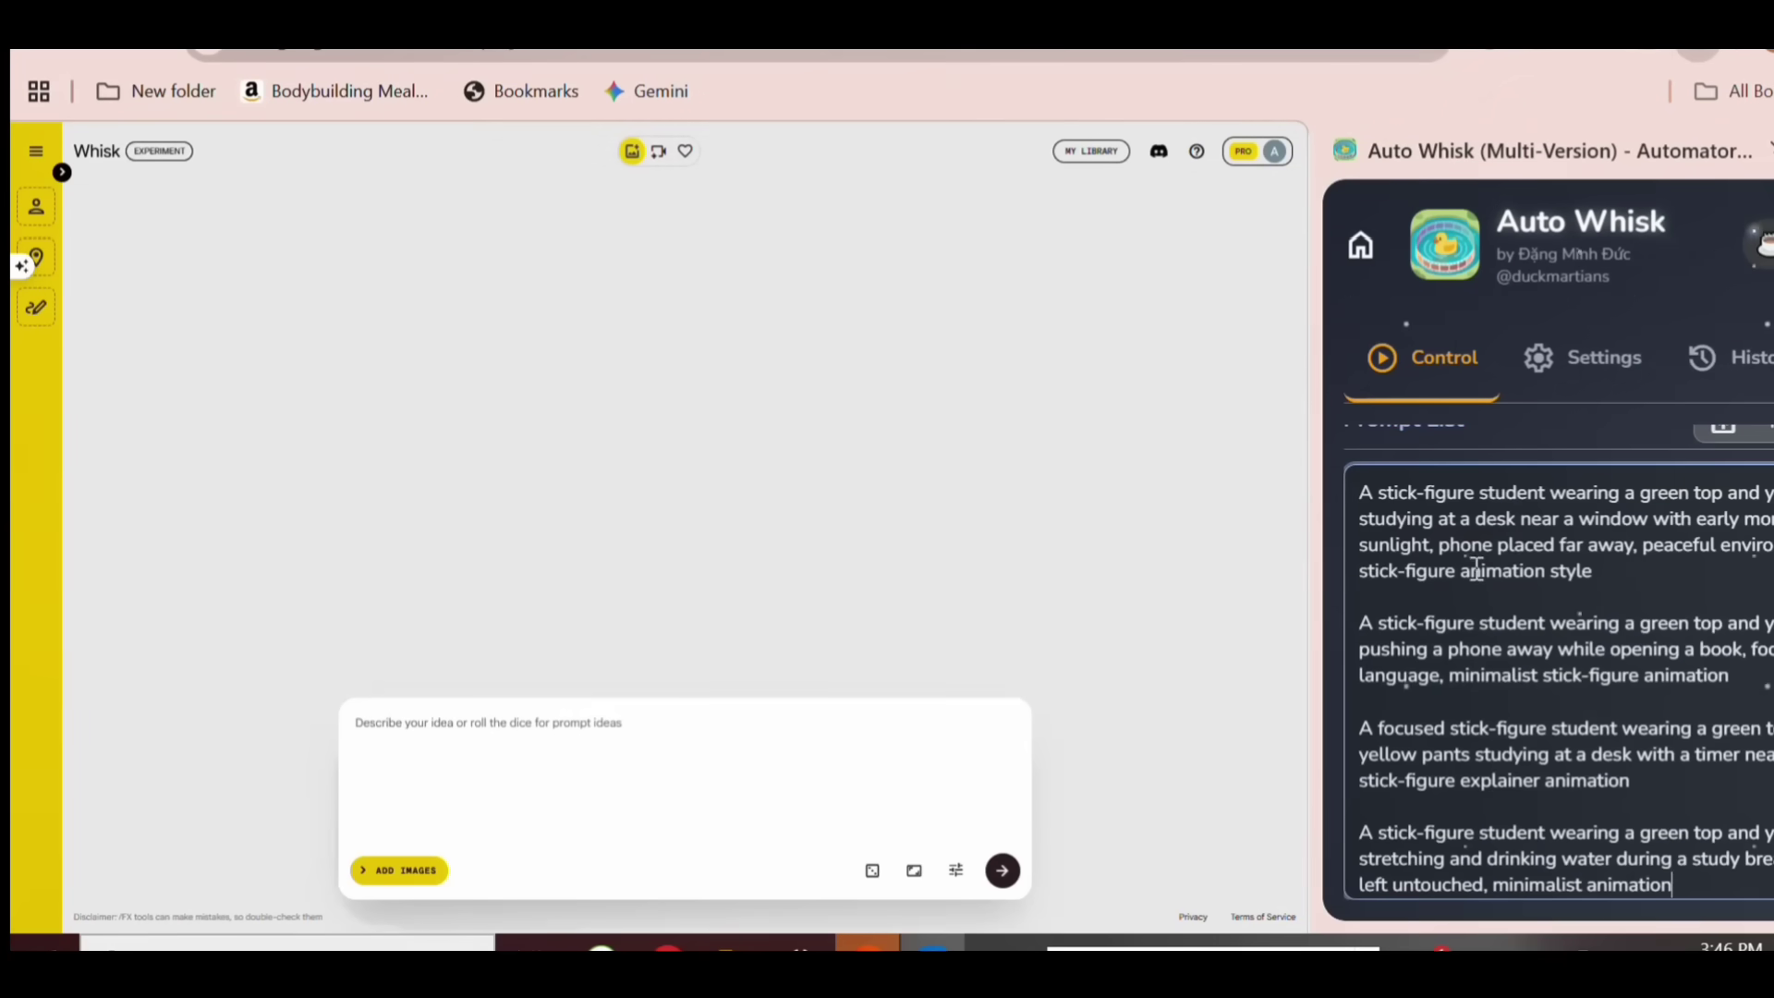
pyautogui.scroll(-5, 1485, 562)
pyautogui.click(1445, 622)
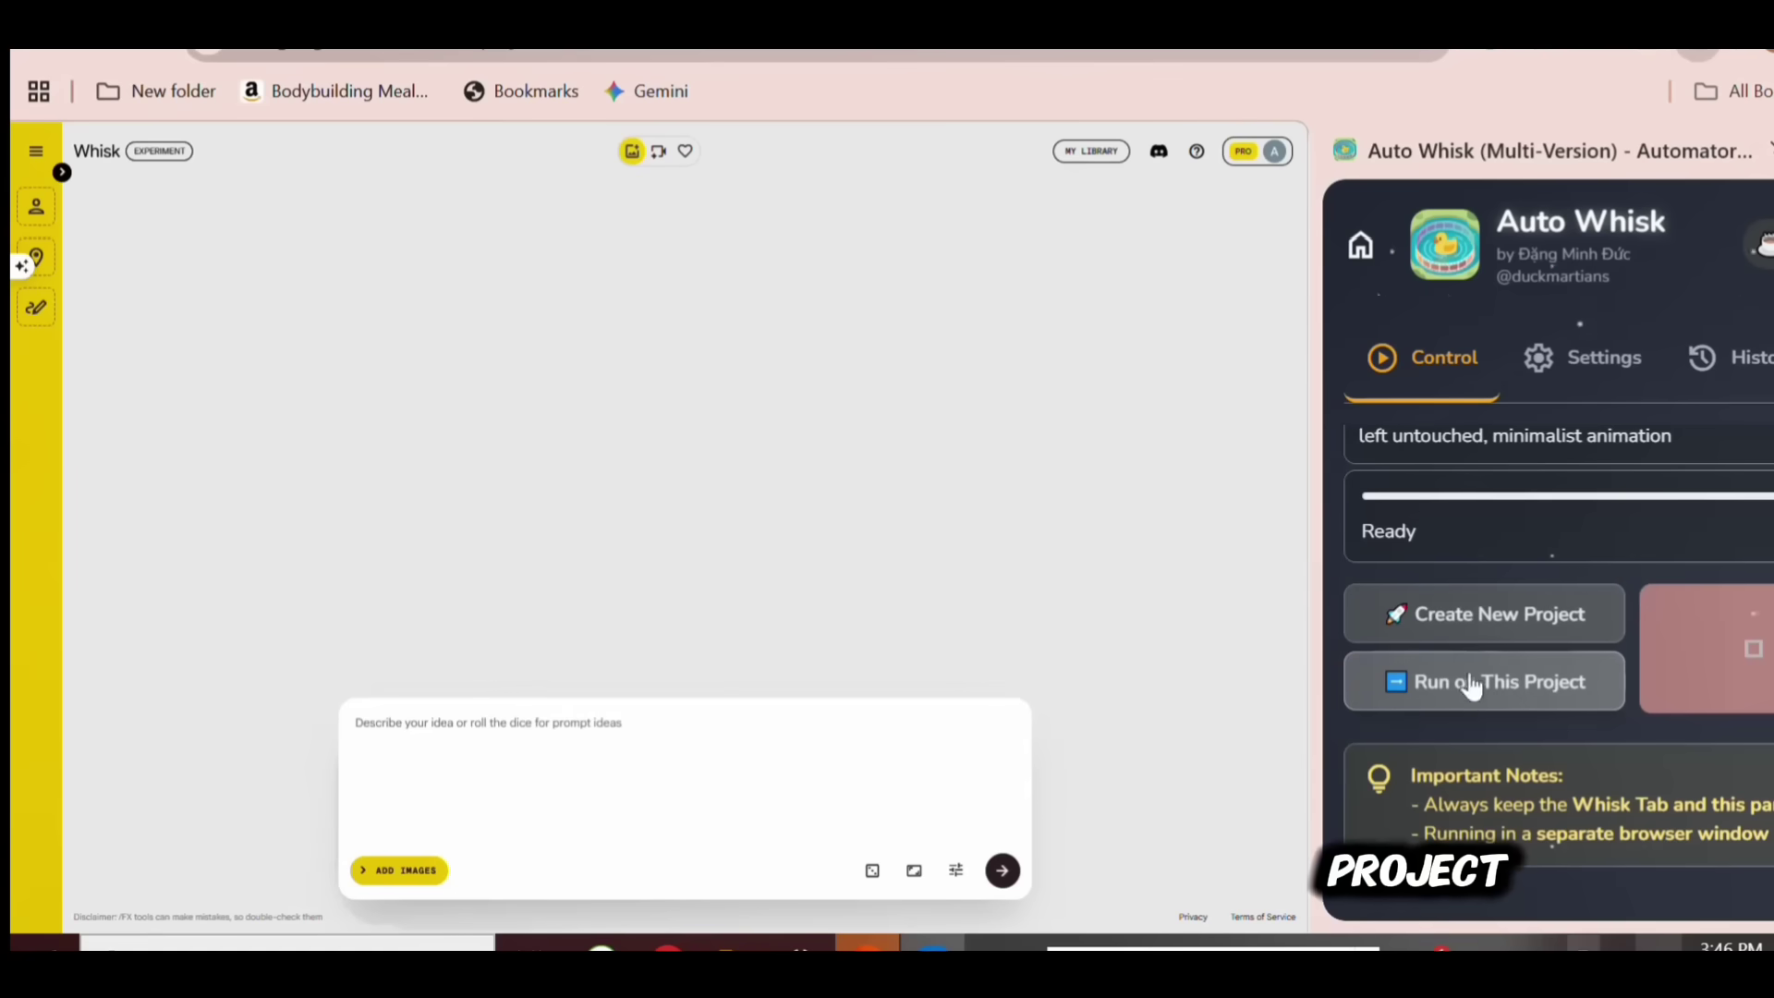
pyautogui.click(1485, 702)
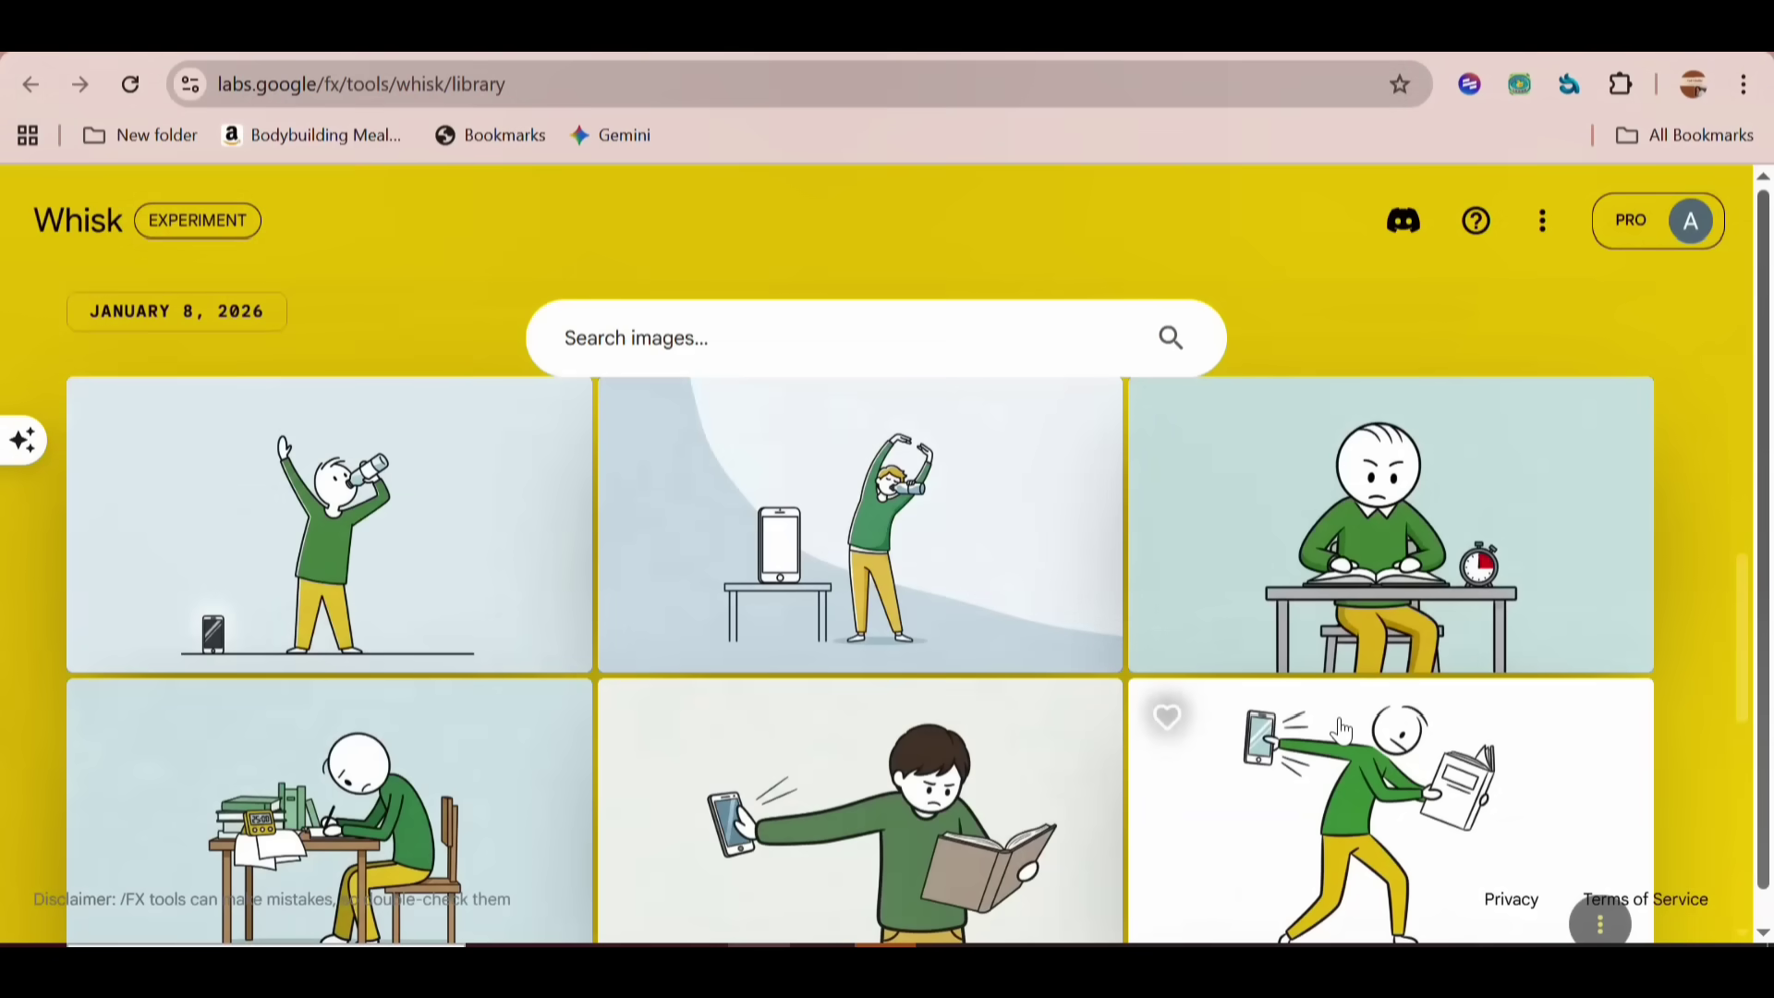
pyautogui.scroll(-12, 1343, 730)
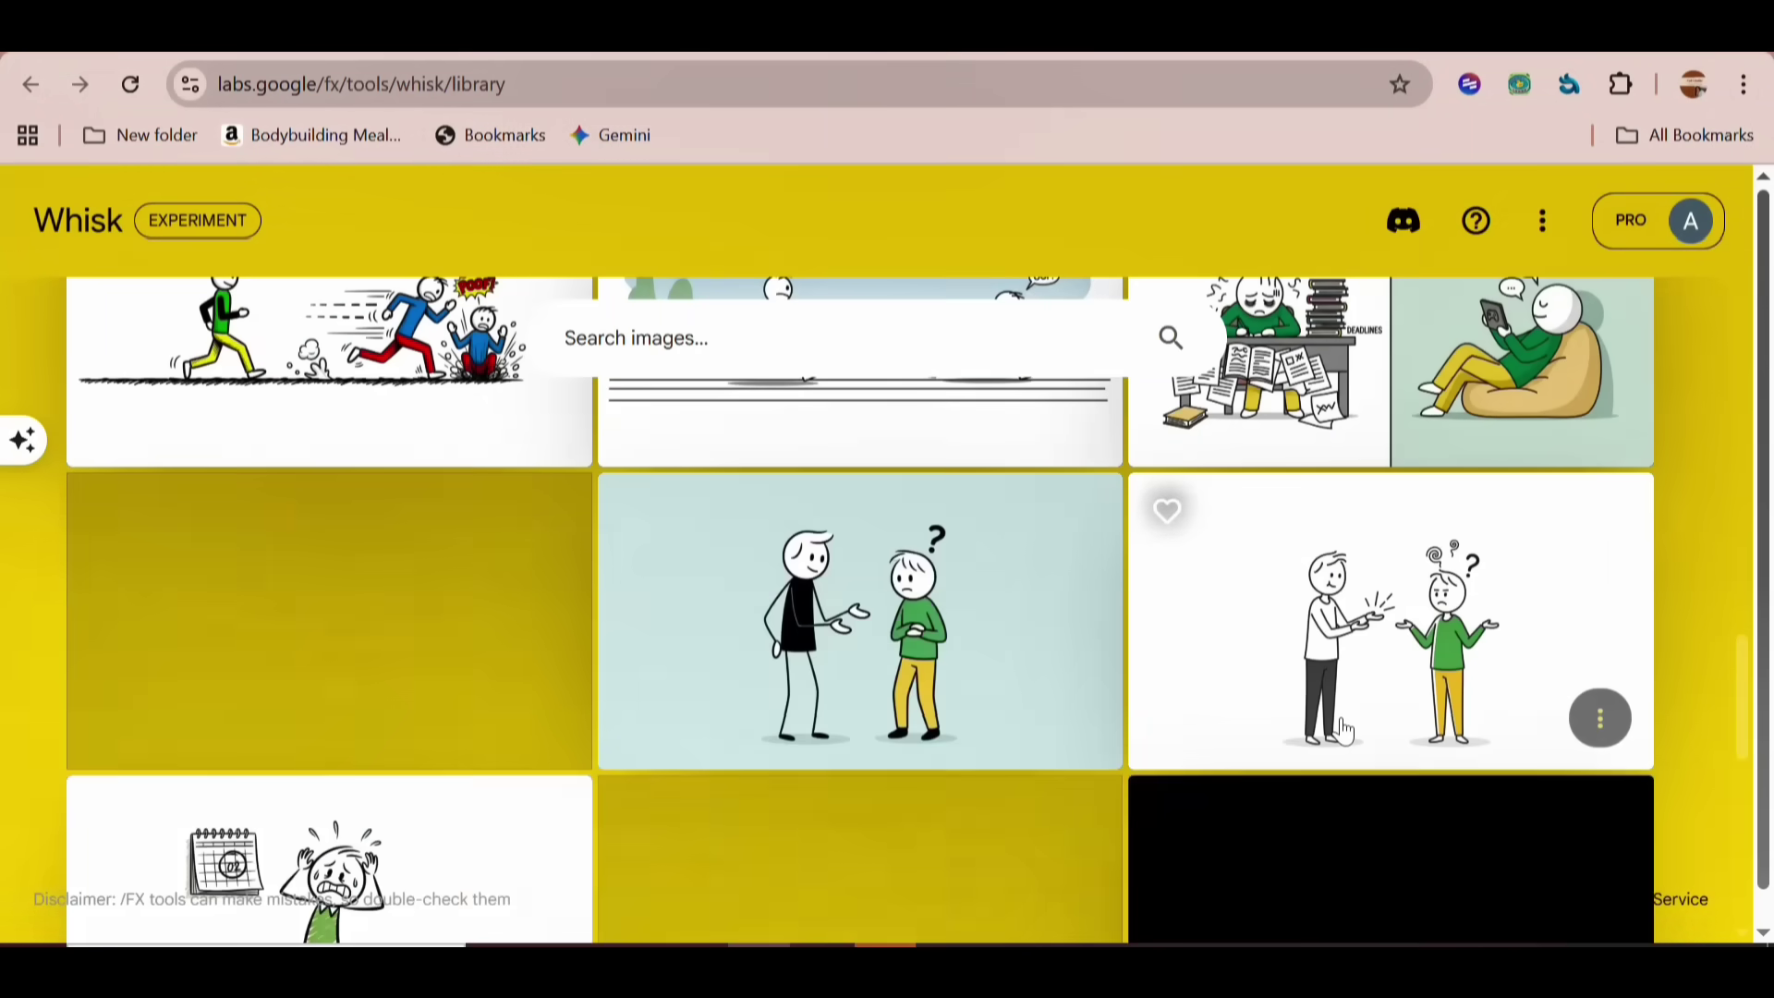
pyautogui.scroll(-15, 1347, 734)
pyautogui.scroll(-15, 1352, 739)
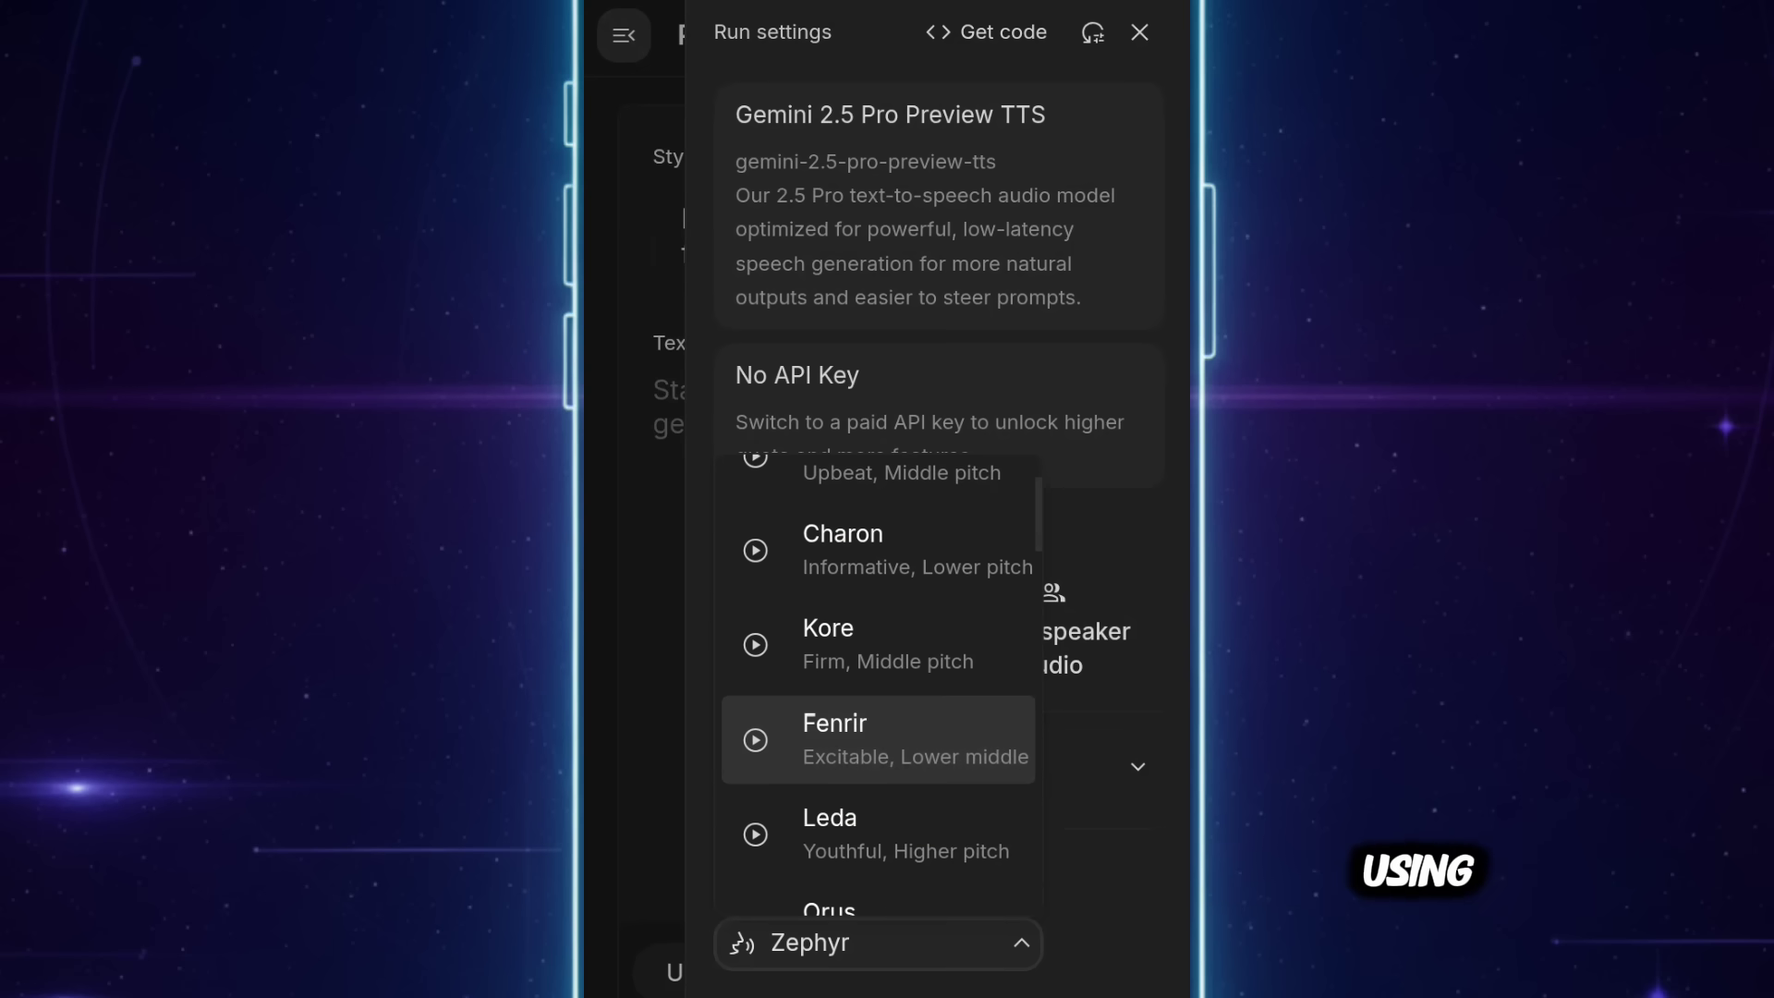
# - Choose the Sadachbia voice in Run settings
pyautogui.press('Down')
pyautogui.press('Down')
pyautogui.press('Down')
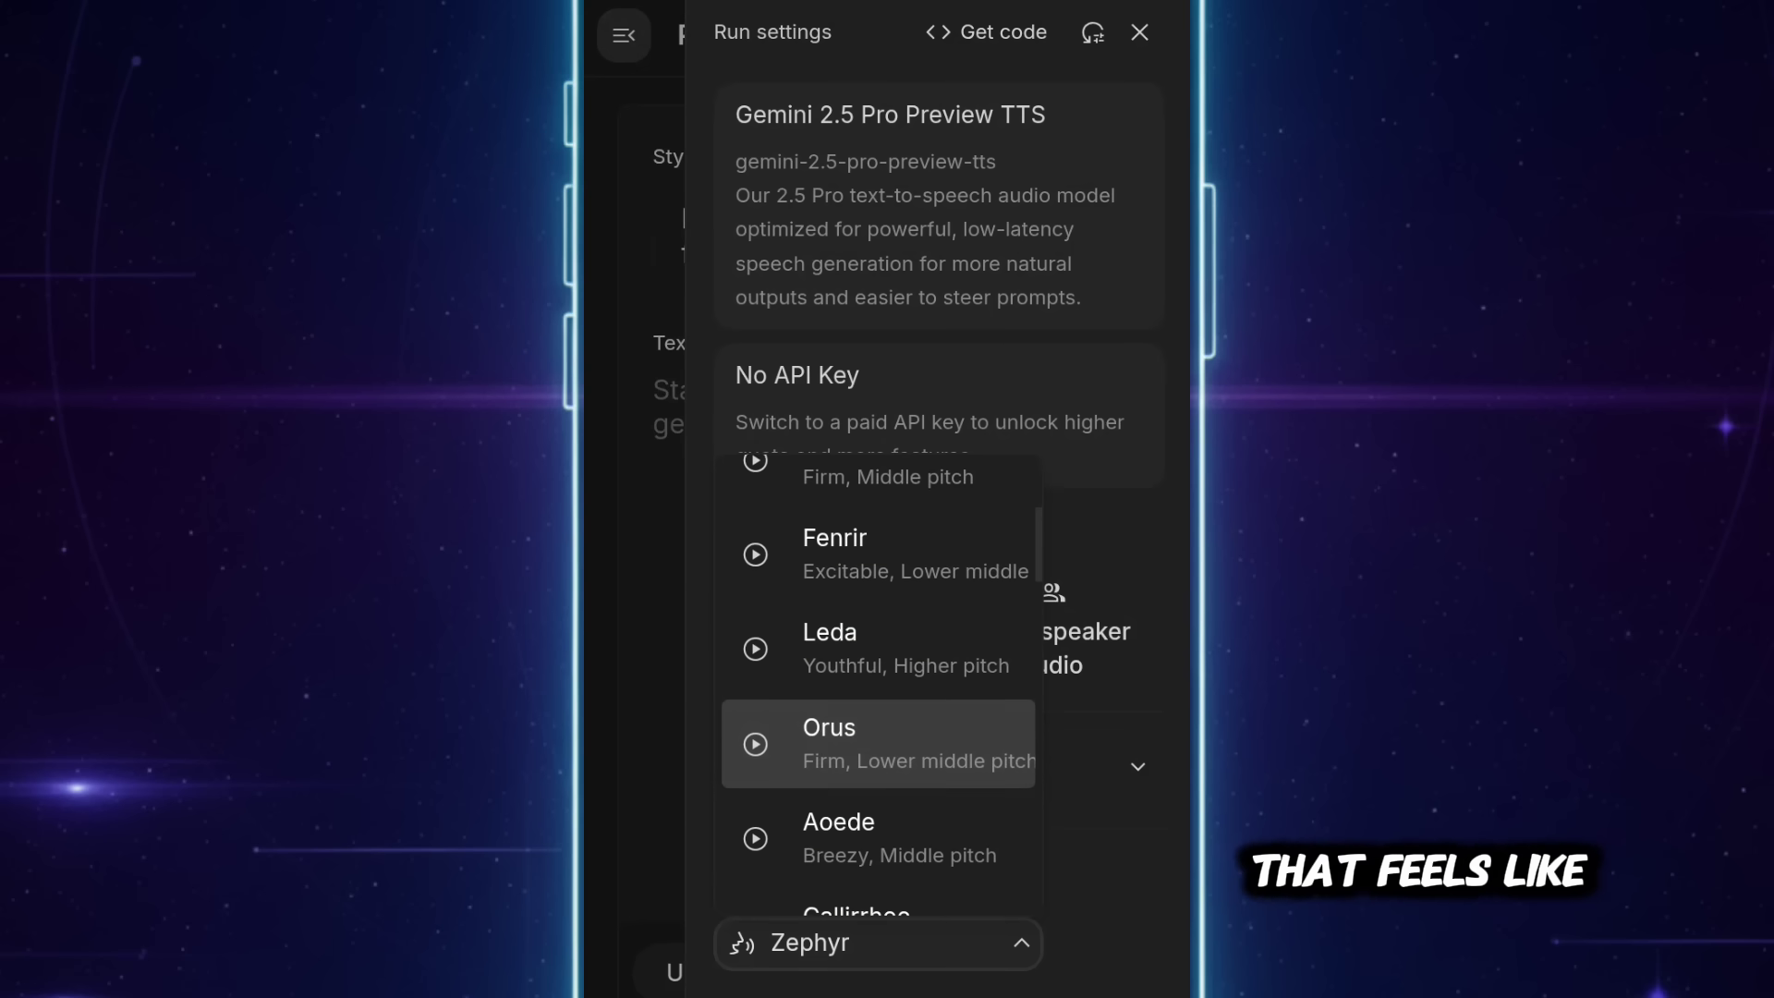
pyautogui.press('Down')
pyautogui.press('Down')
pyautogui.press('Down')
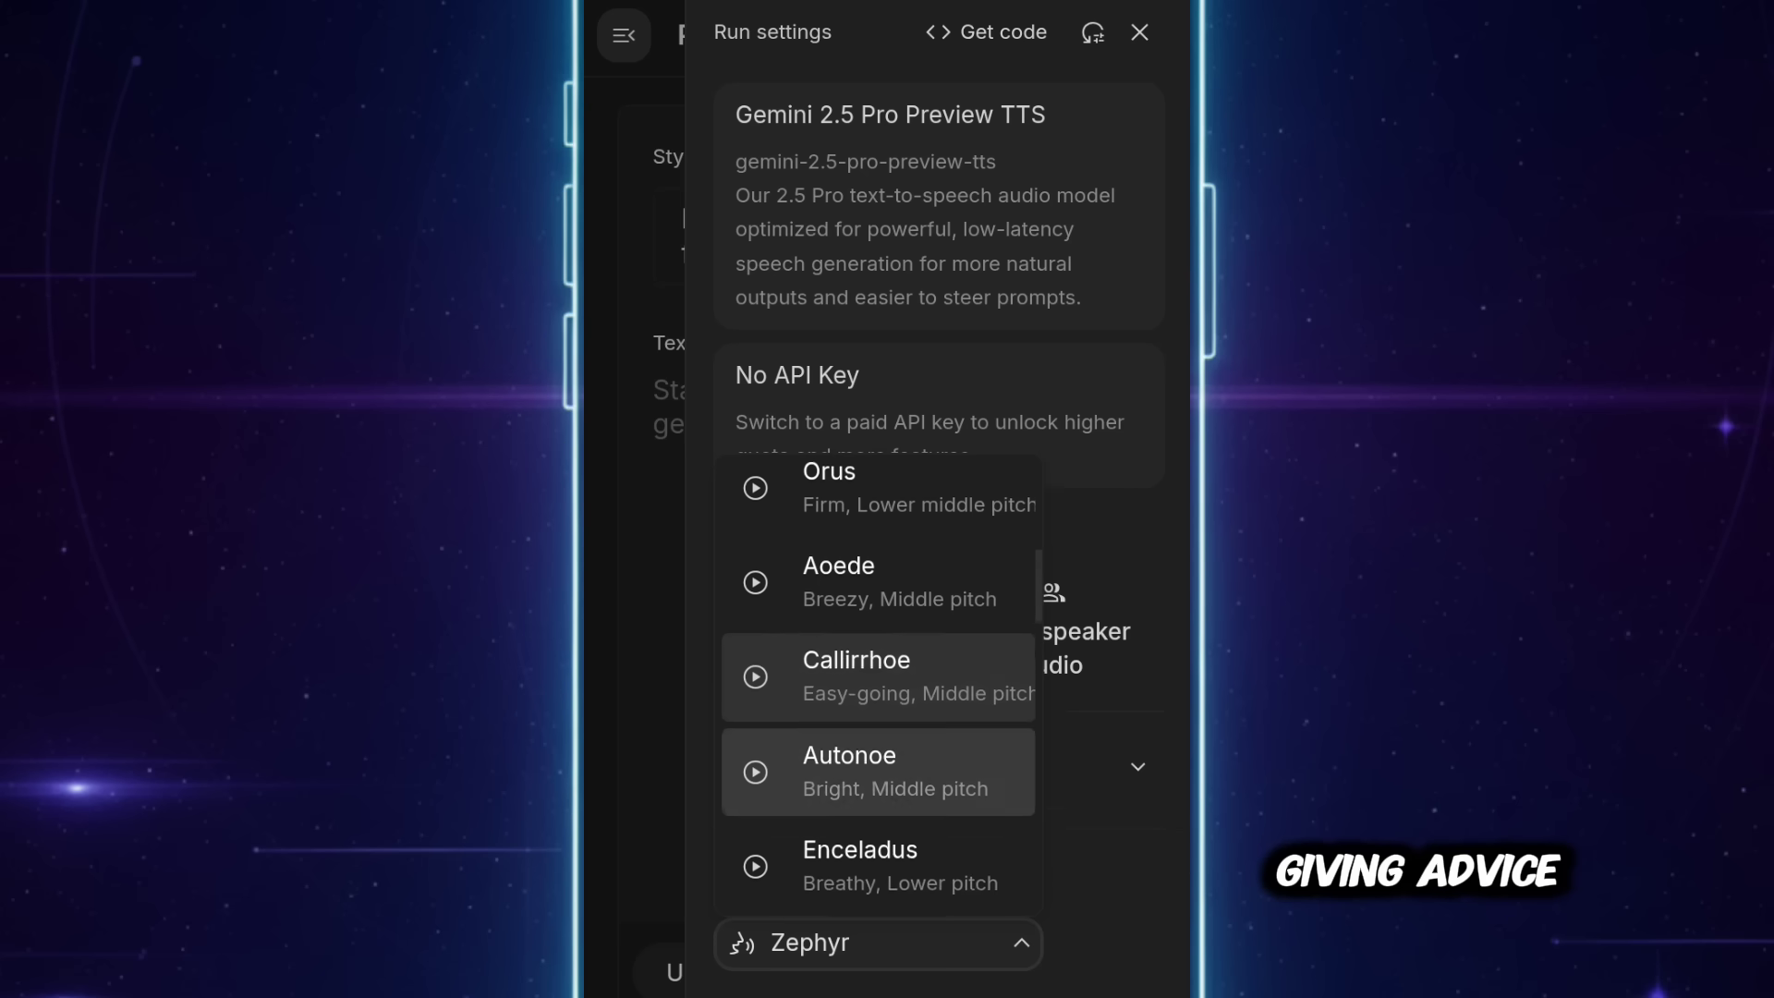
pyautogui.press('Down')
pyautogui.press('Down')
pyautogui.press('Down')
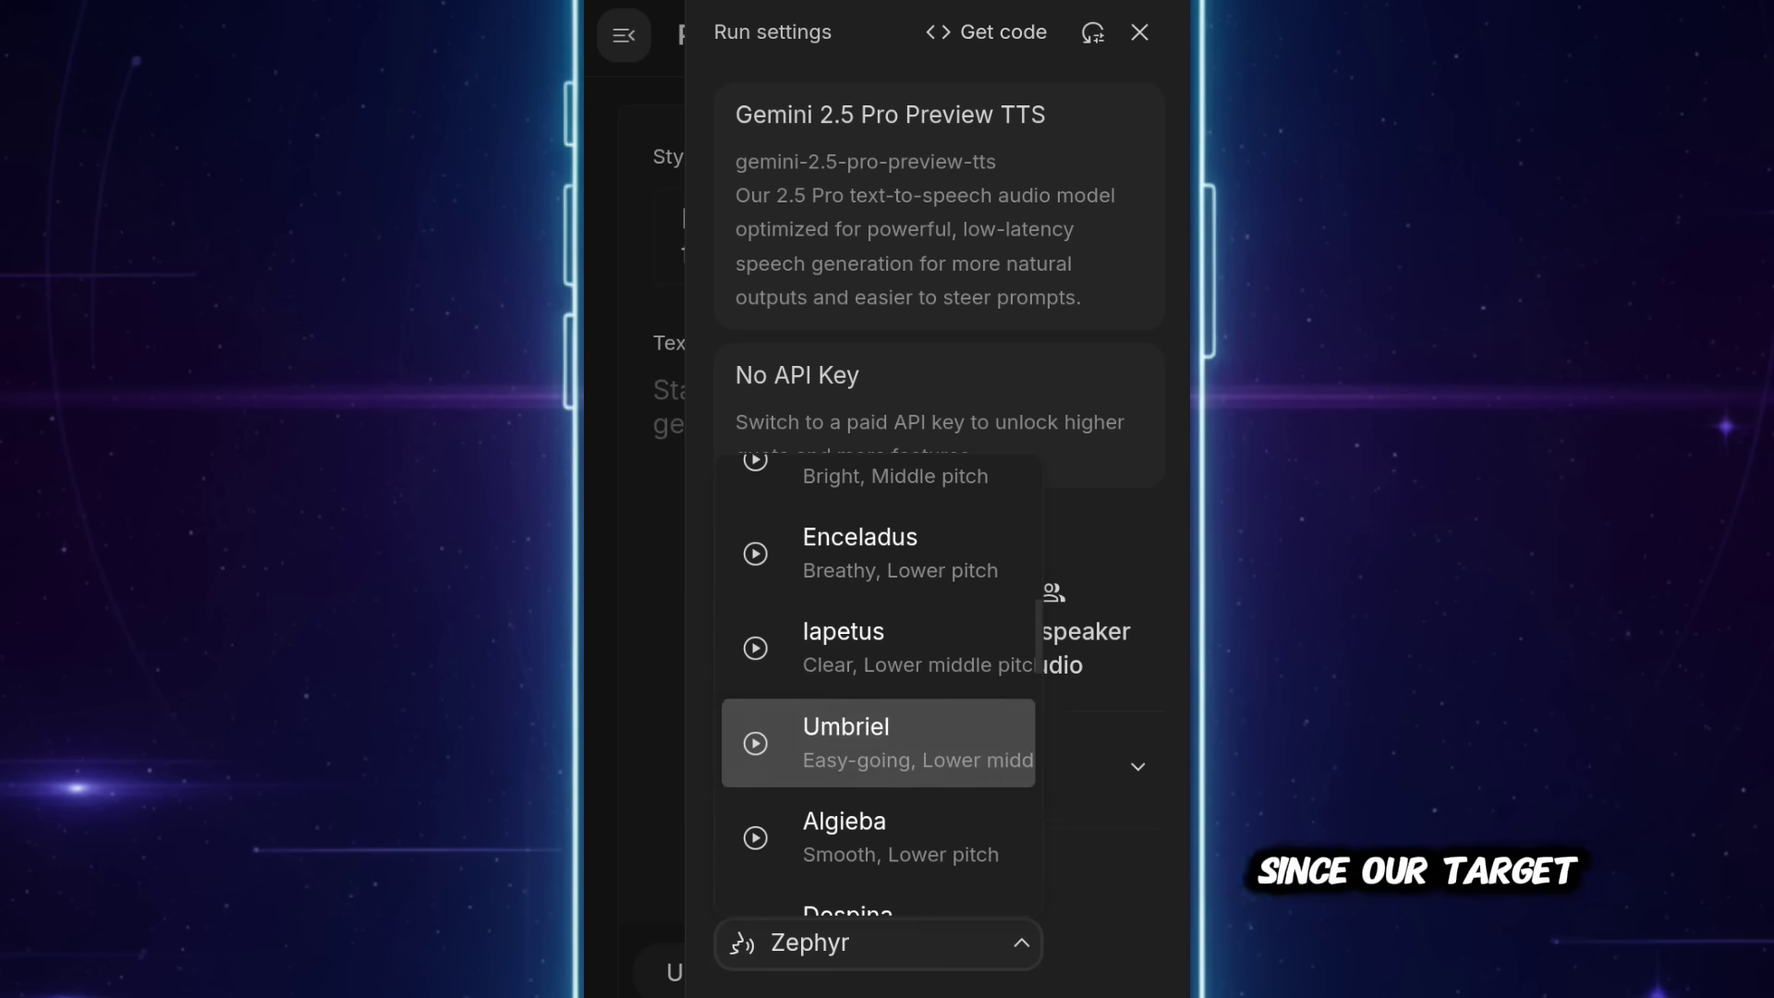
pyautogui.press('Down')
pyautogui.press('Down')
pyautogui.press('Down')
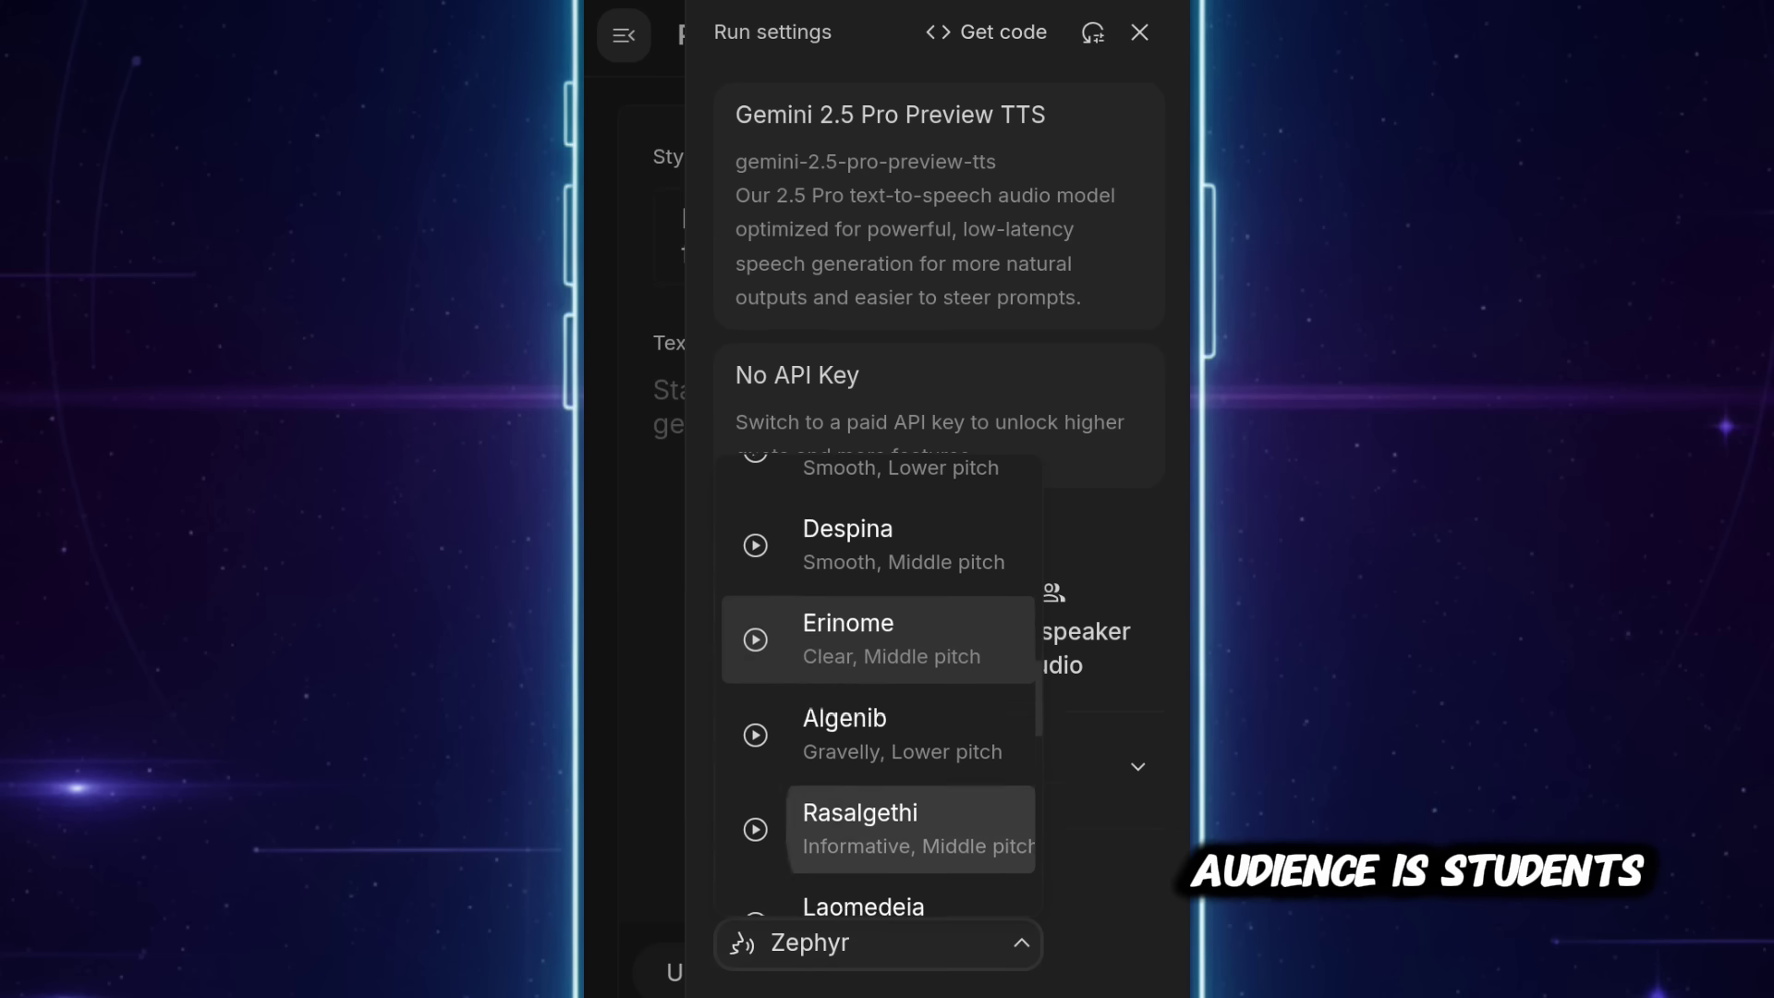
pyautogui.press('Down')
pyautogui.press('Down')
pyautogui.press('Down')
pyautogui.press('Down')
pyautogui.press('Down')
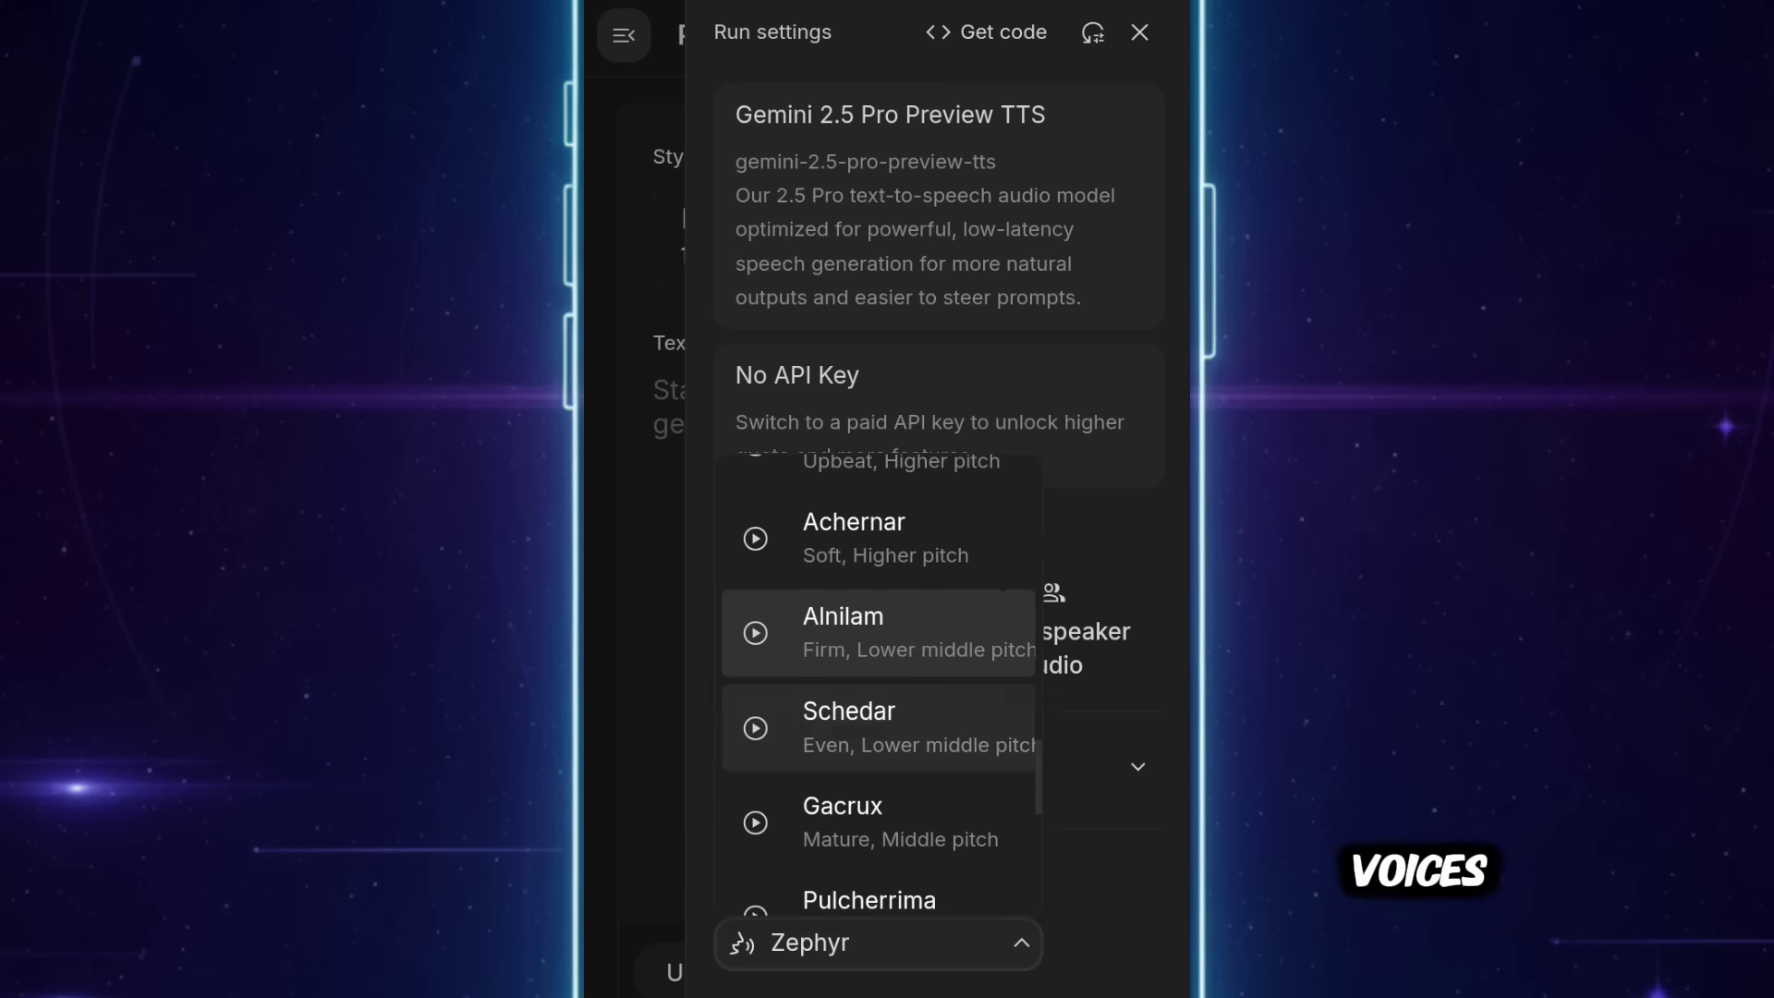
pyautogui.scroll(-5, 878, 684)
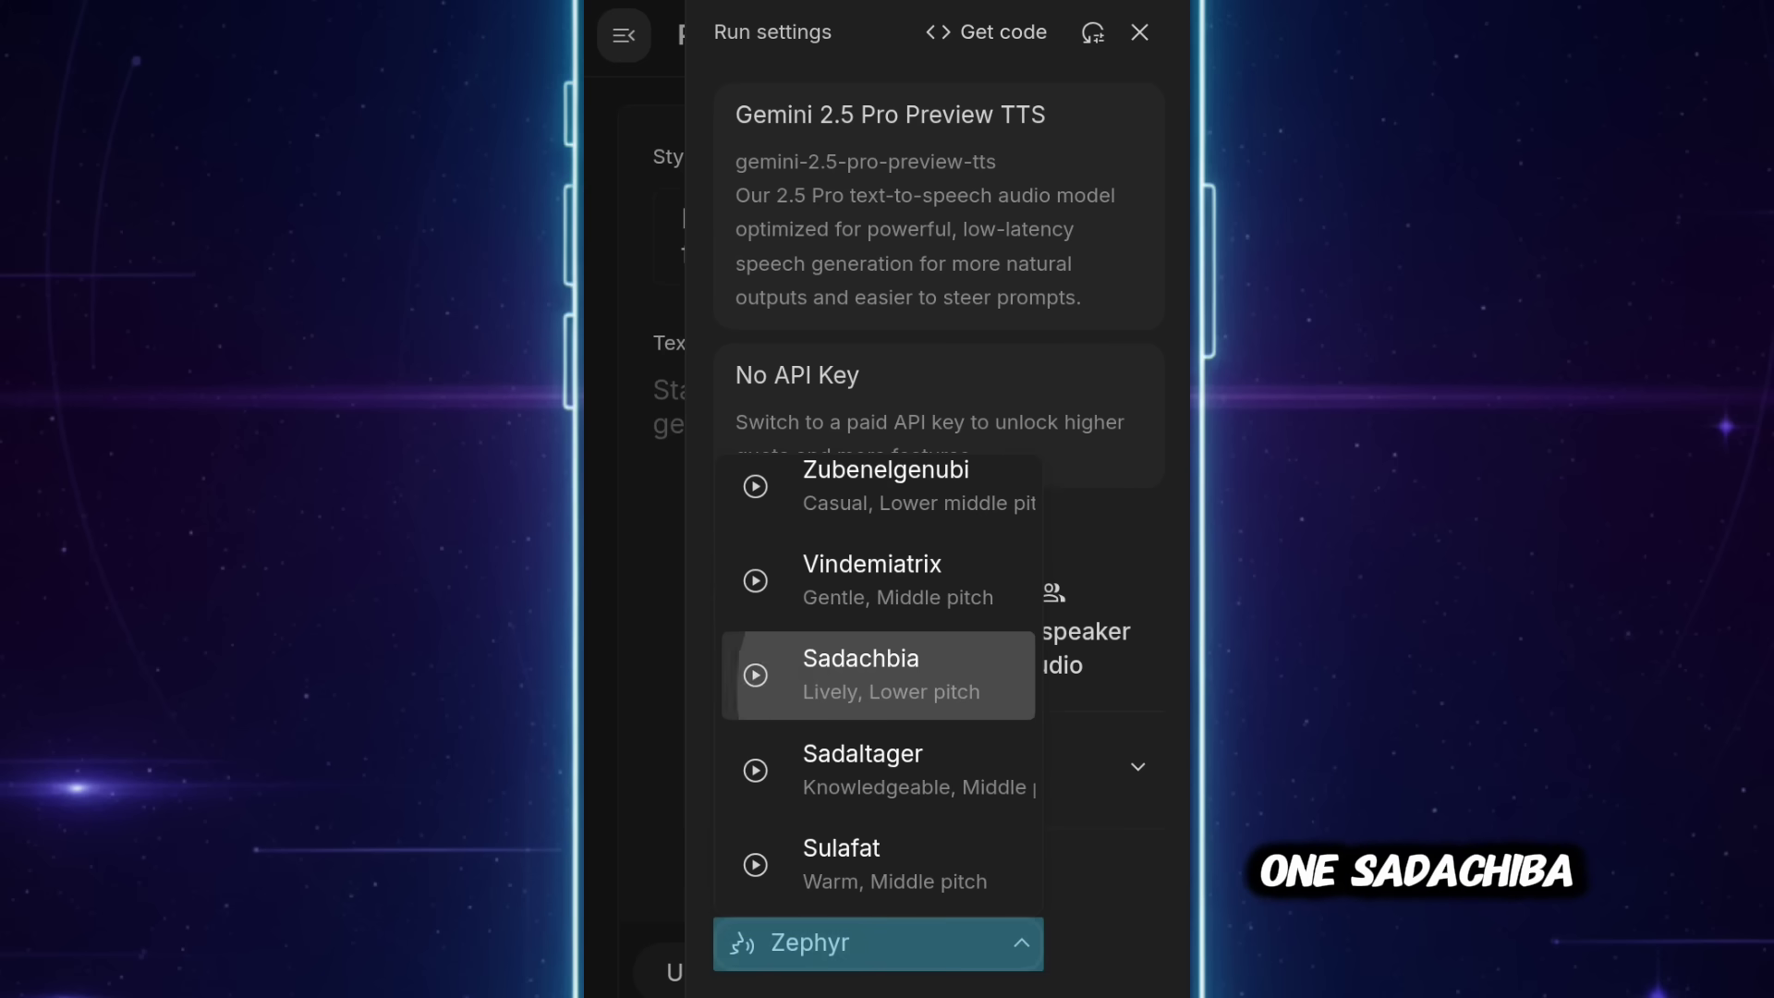
pyautogui.click(859, 675)
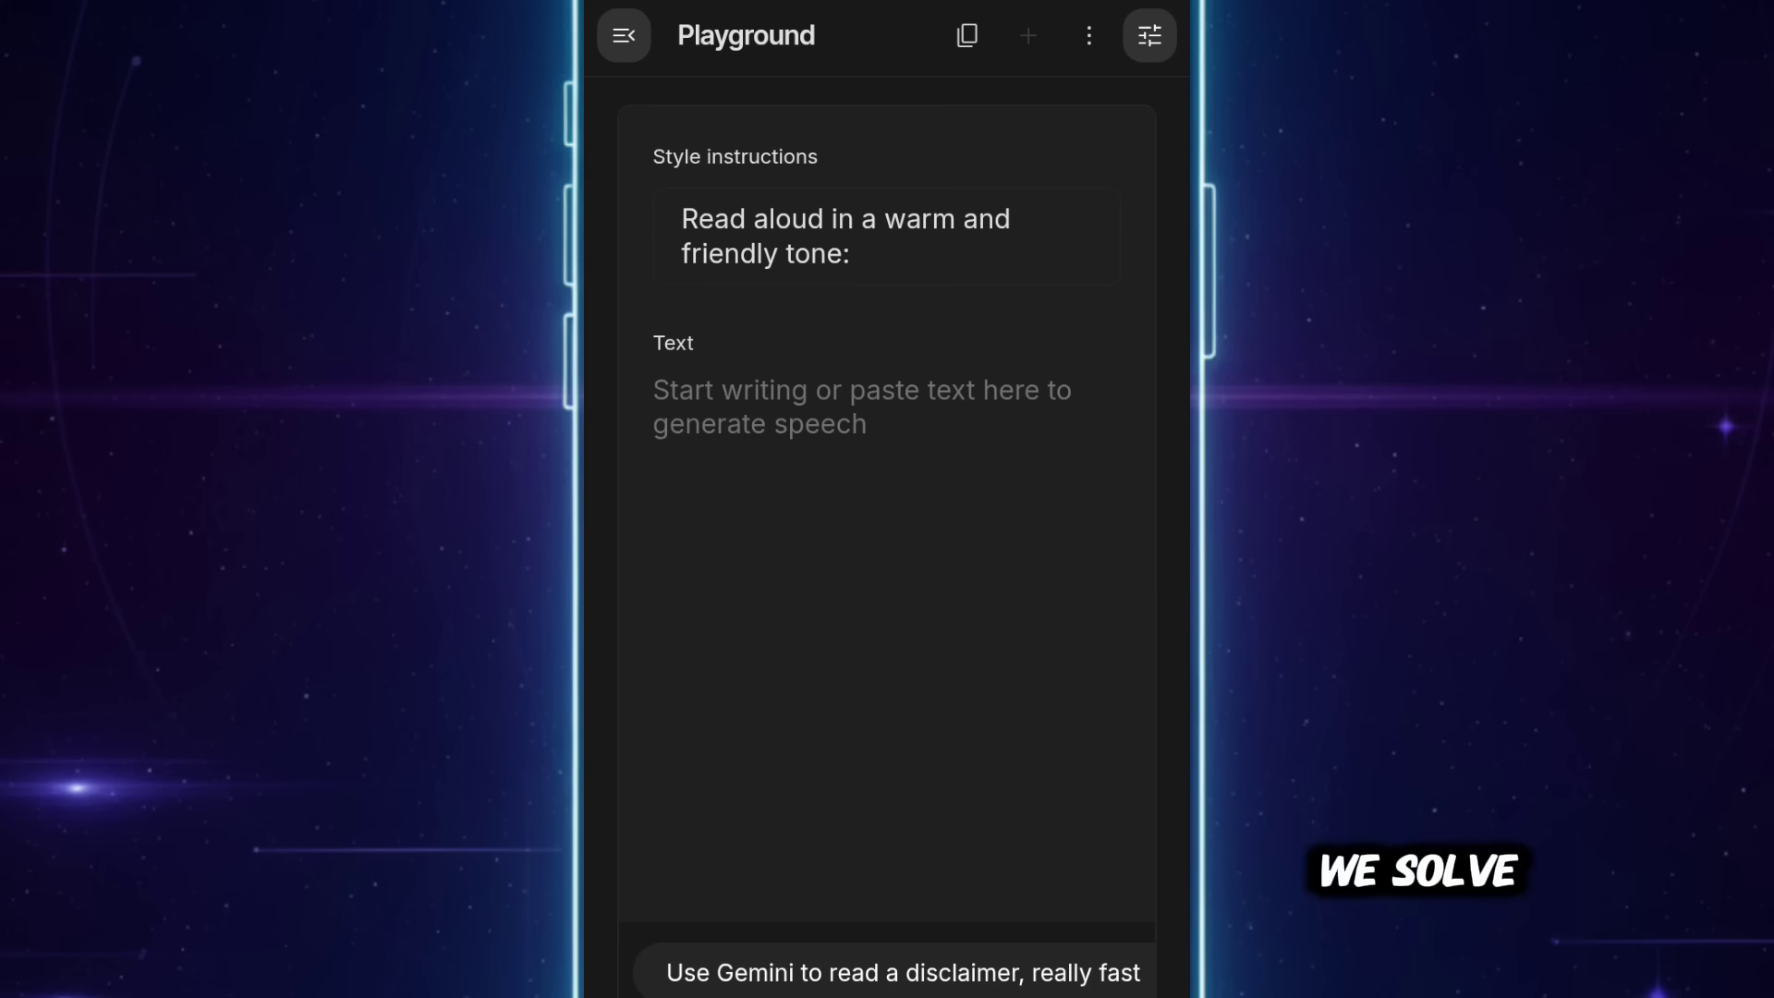
# - Paste the script into Text, set a calm, encouraging, conversational style, and generate the 1:14 voiceover
pyautogui.click(654, 425)
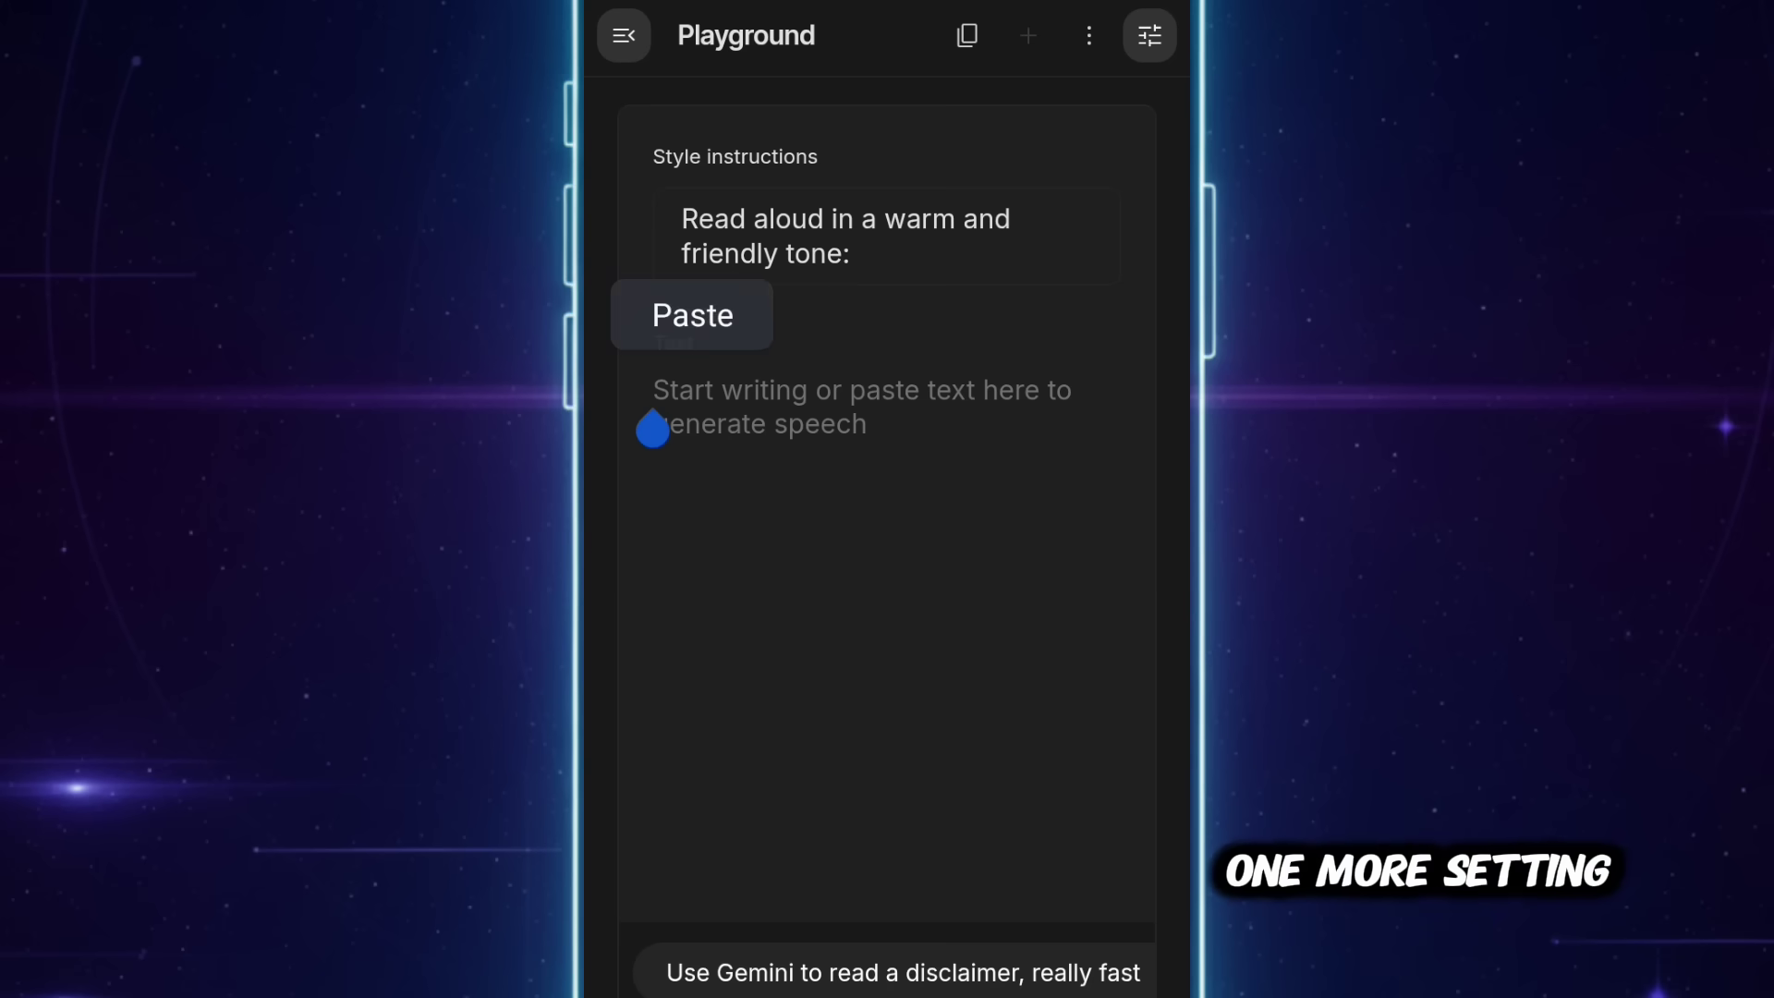
pyautogui.click(693, 313)
pyautogui.scroll(10, 883, 629)
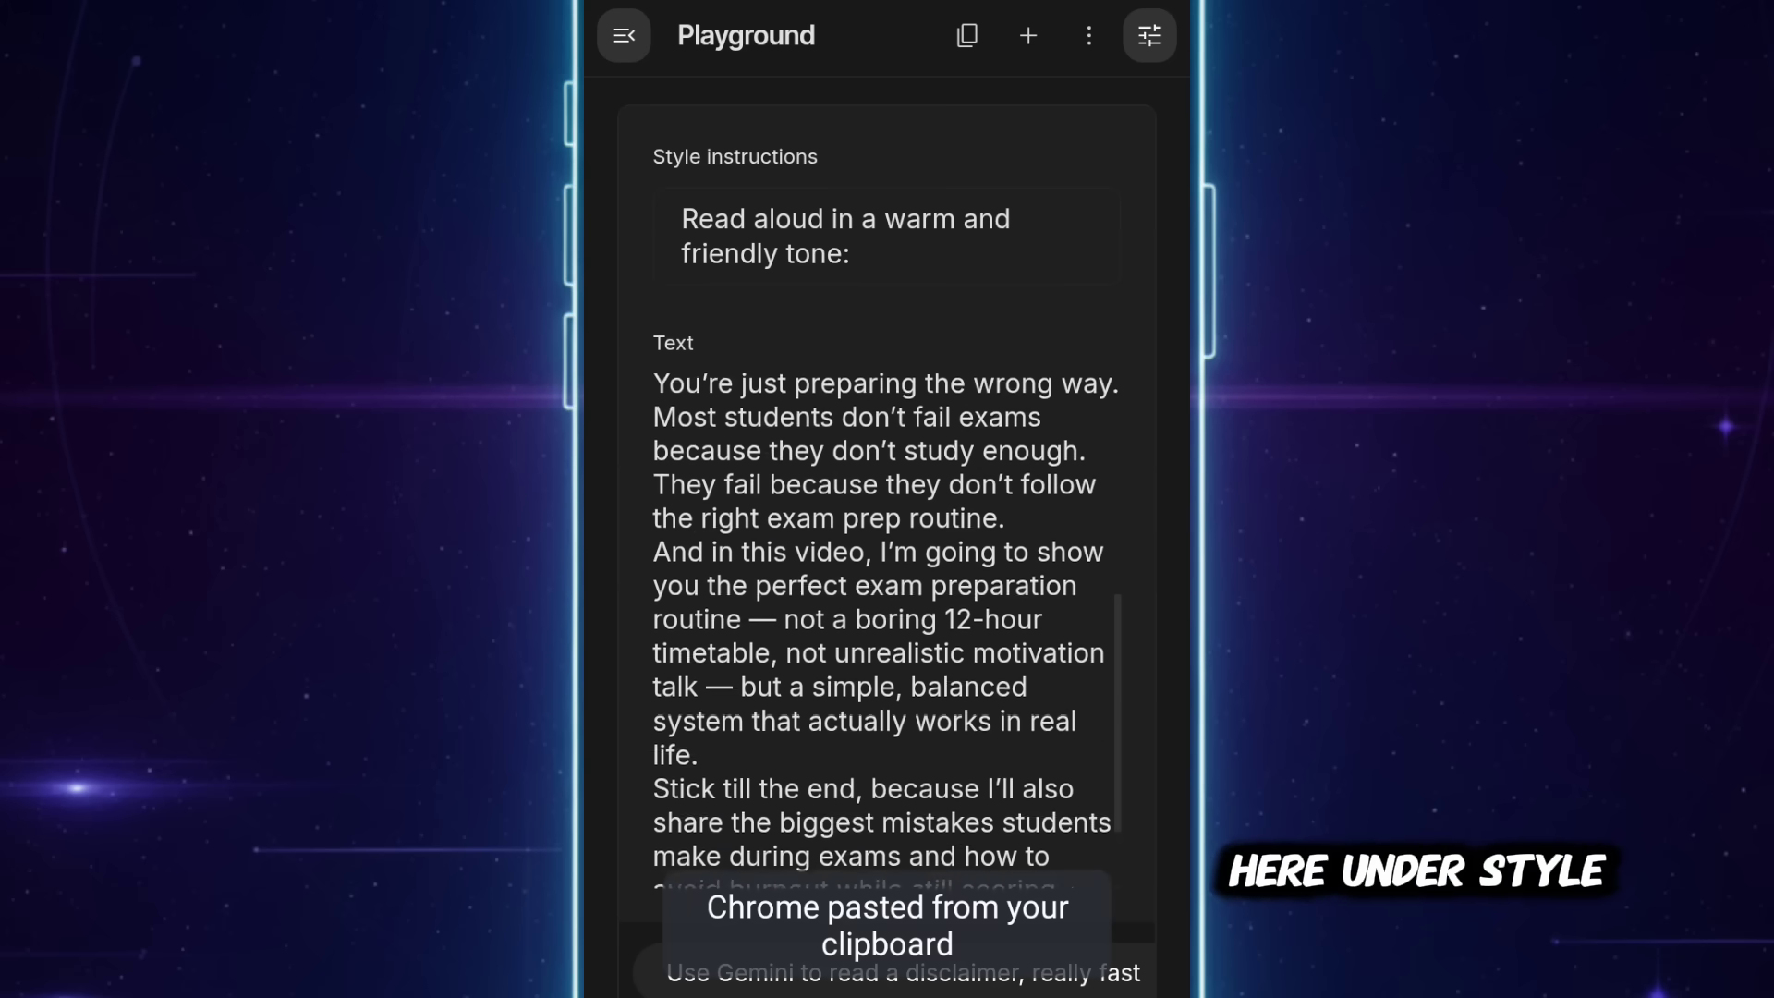
pyautogui.moveTo(754, 219); pyautogui.dragTo(858, 254)
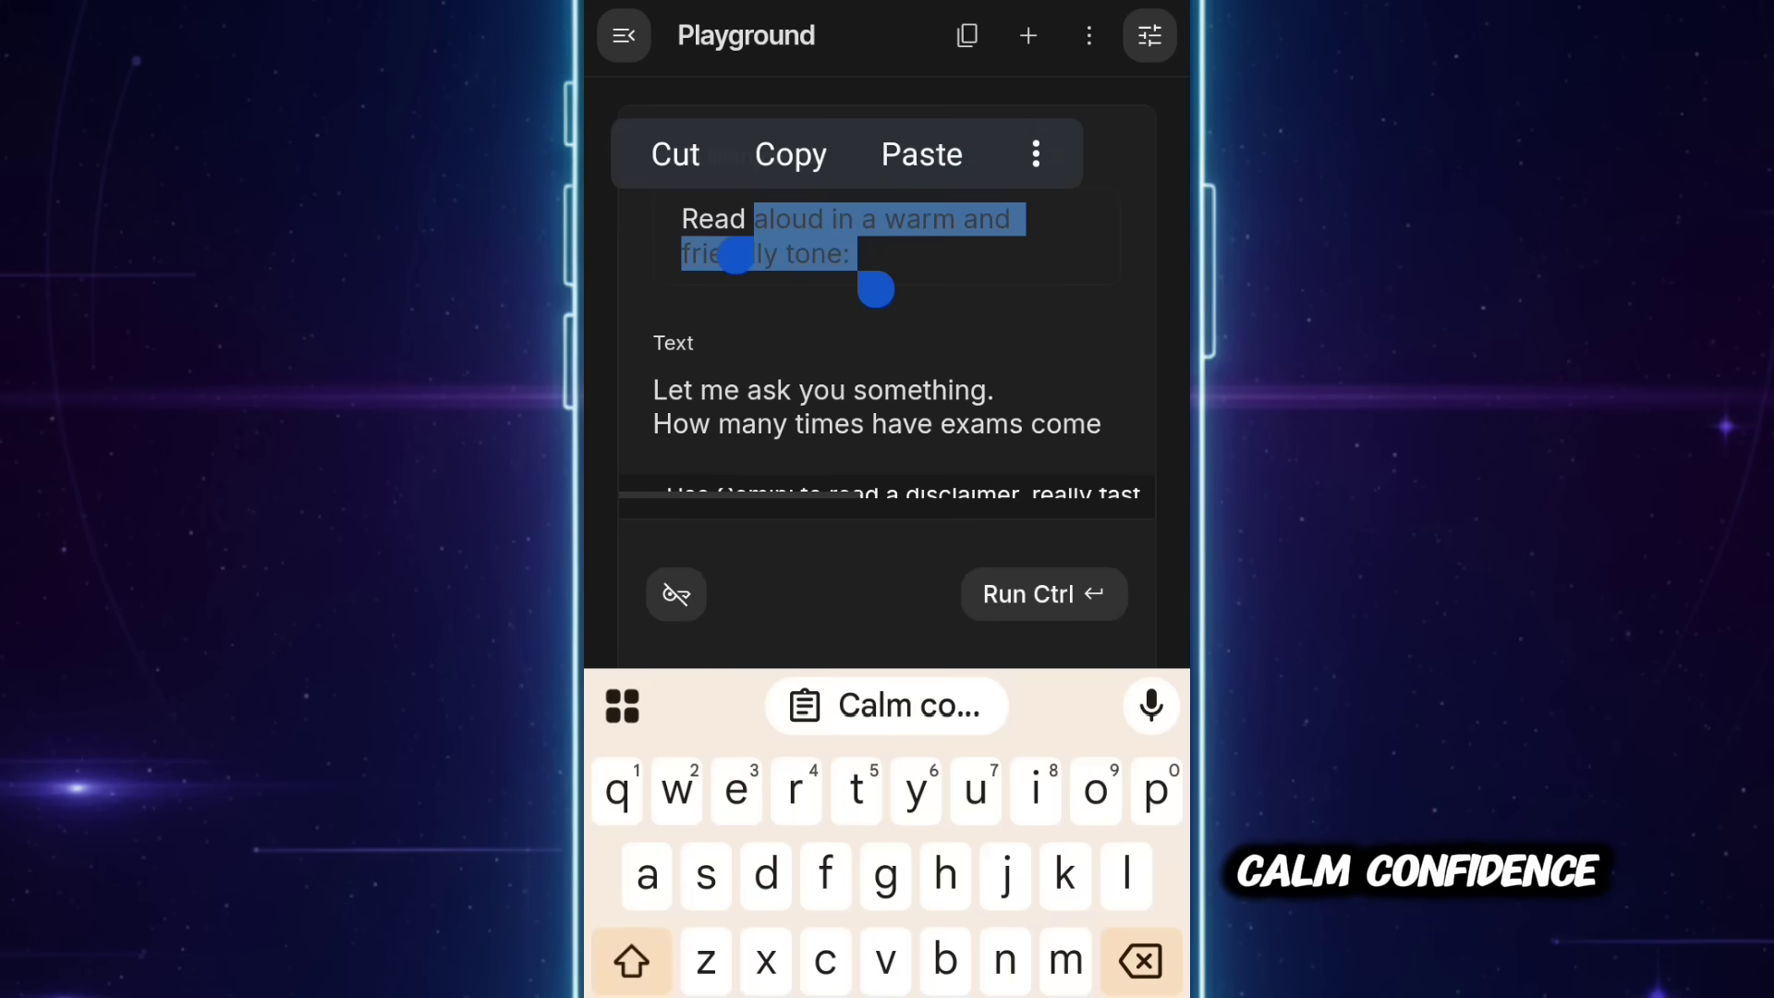
pyautogui.click(886, 705)
pyautogui.click(754, 222)
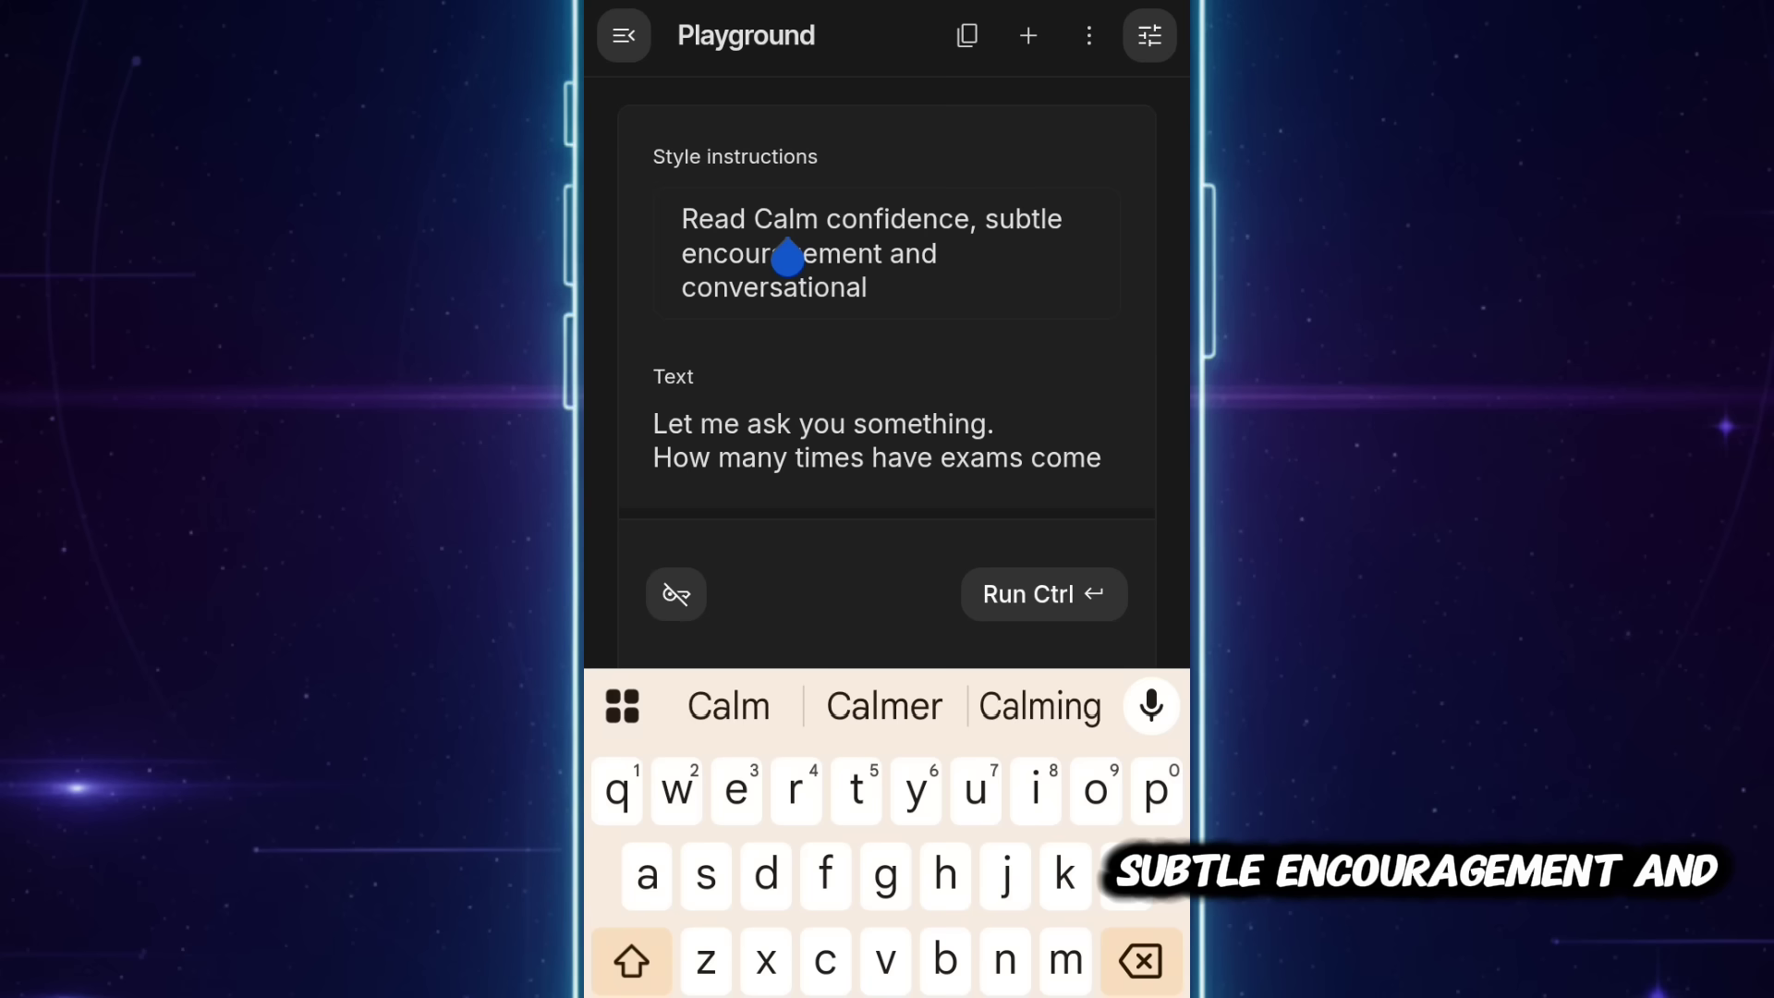
pyautogui.moveTo(753, 259)
pyautogui.mouseDown()
pyautogui.moveTo(773, 248)
pyautogui.moveTo(745, 254)
pyautogui.mouseUp()
pyautogui.press('BackSpace')
pyautogui.write('cin')
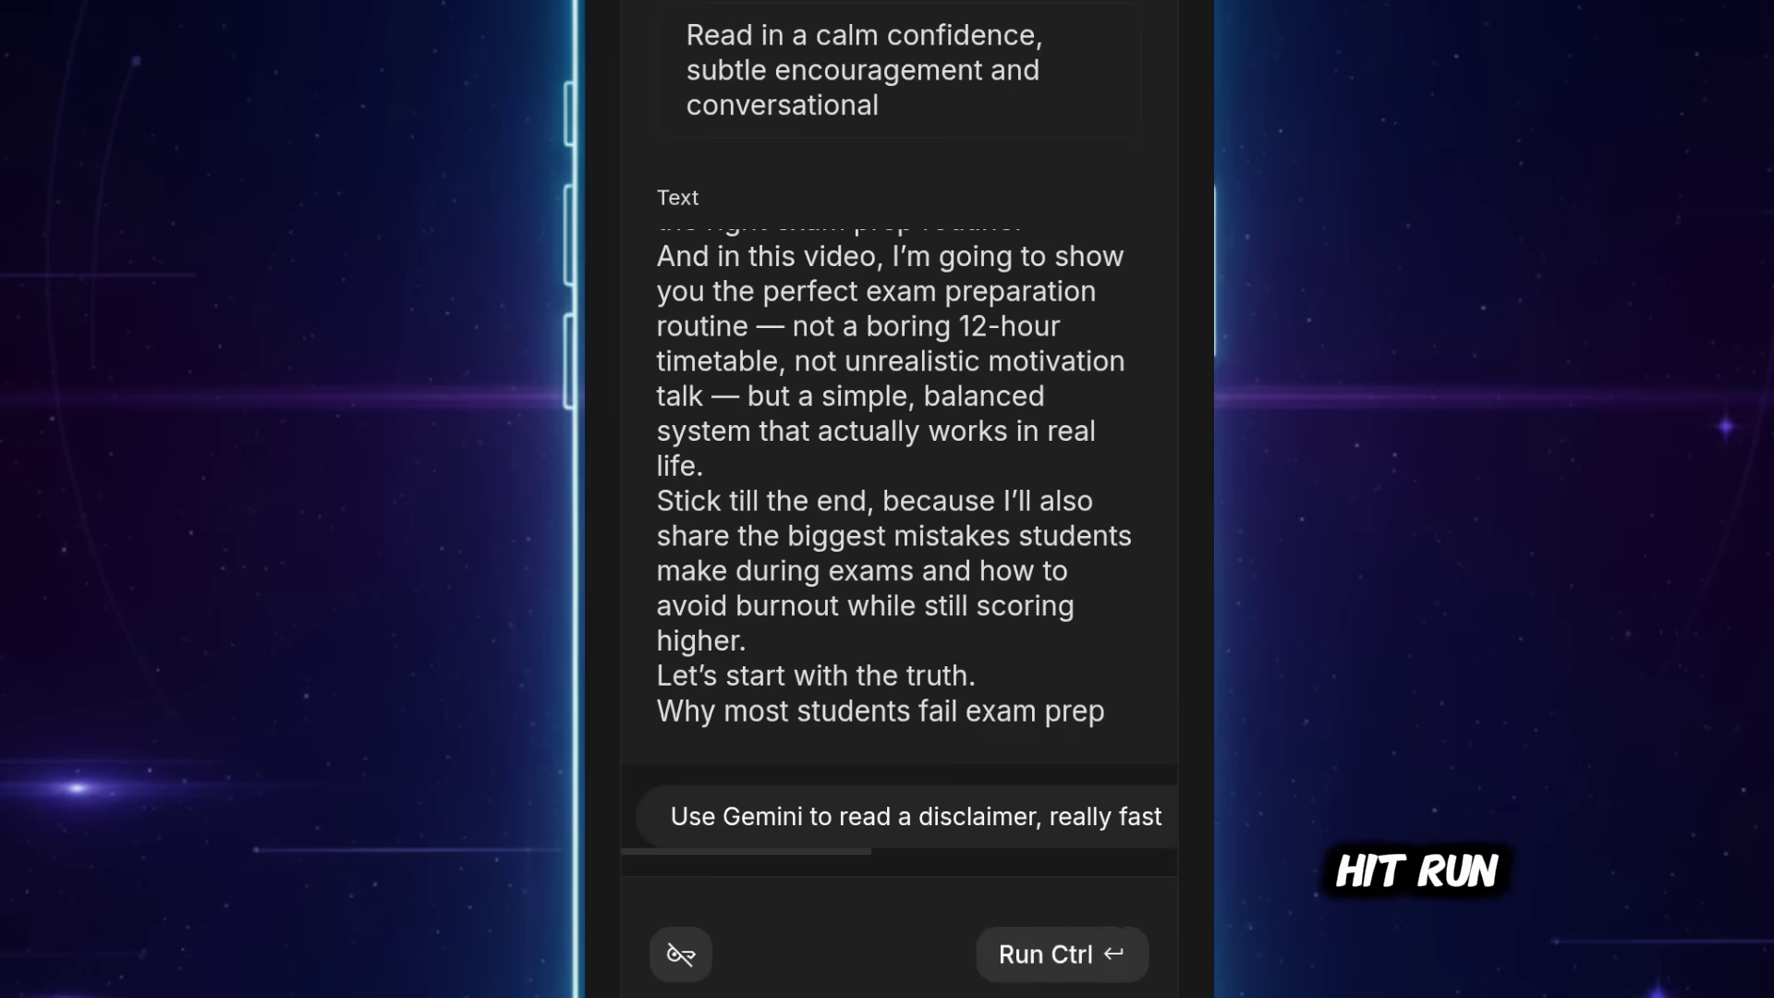
pyautogui.hotkey('ctrl', 'Return')
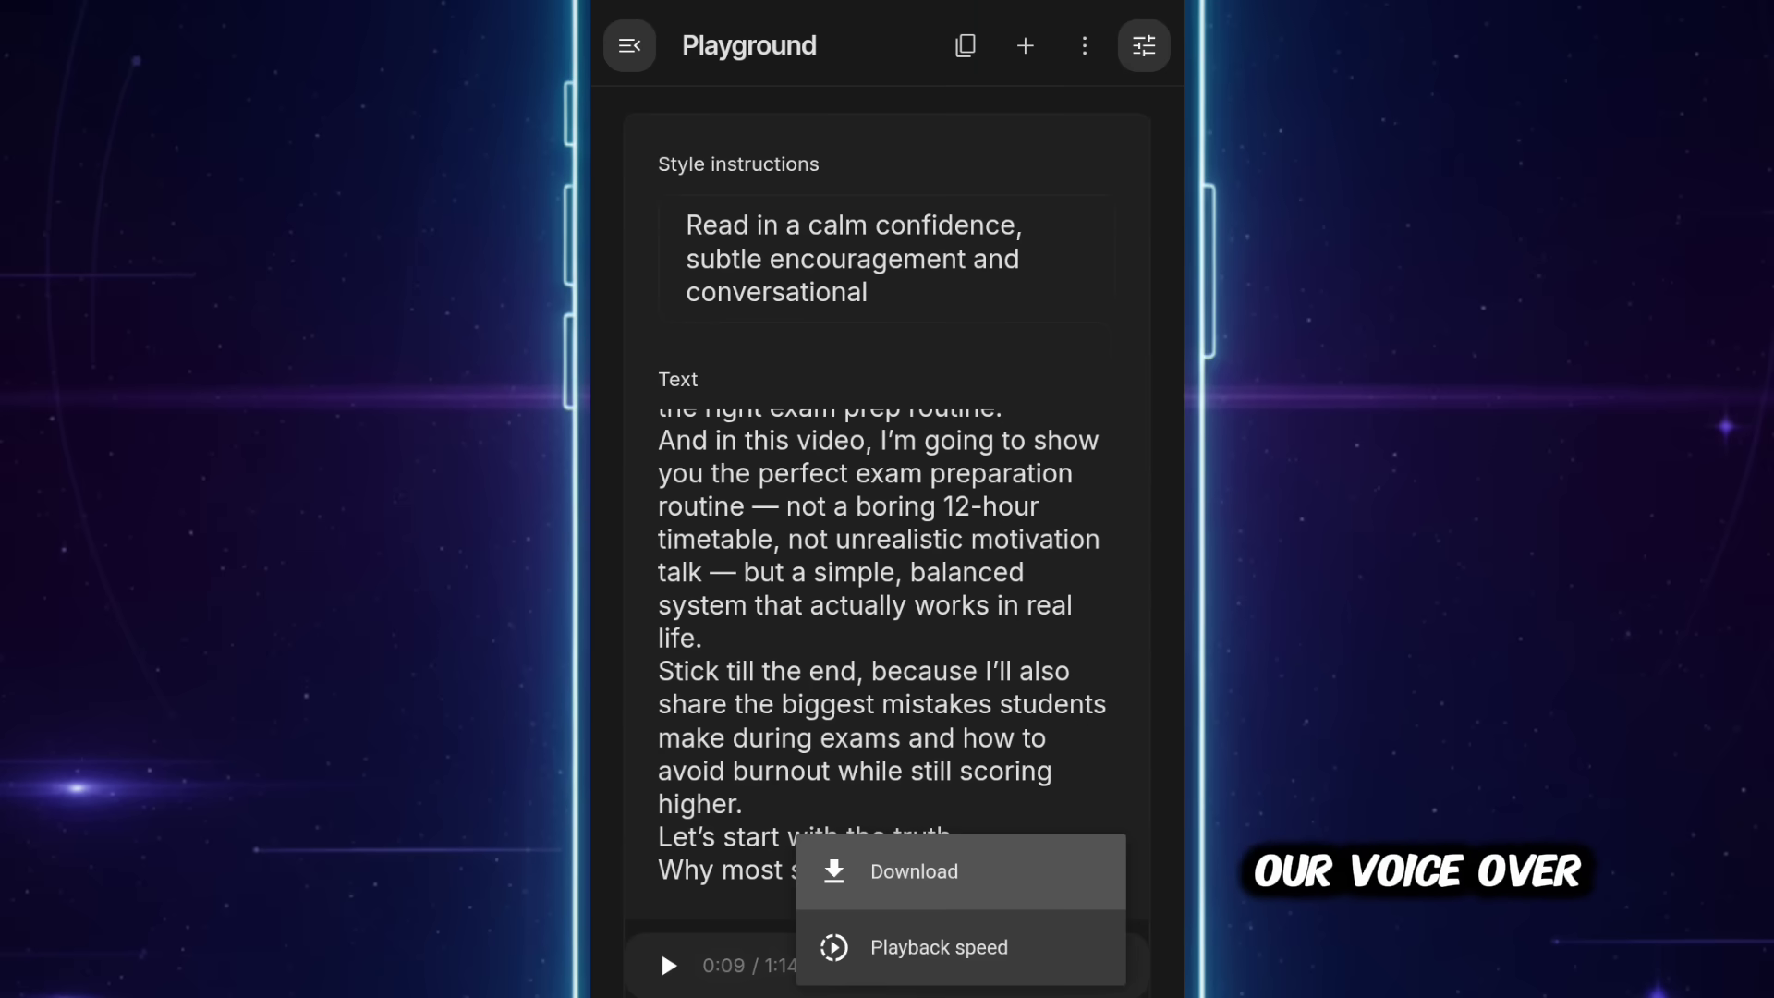
pyautogui.press('Escape')
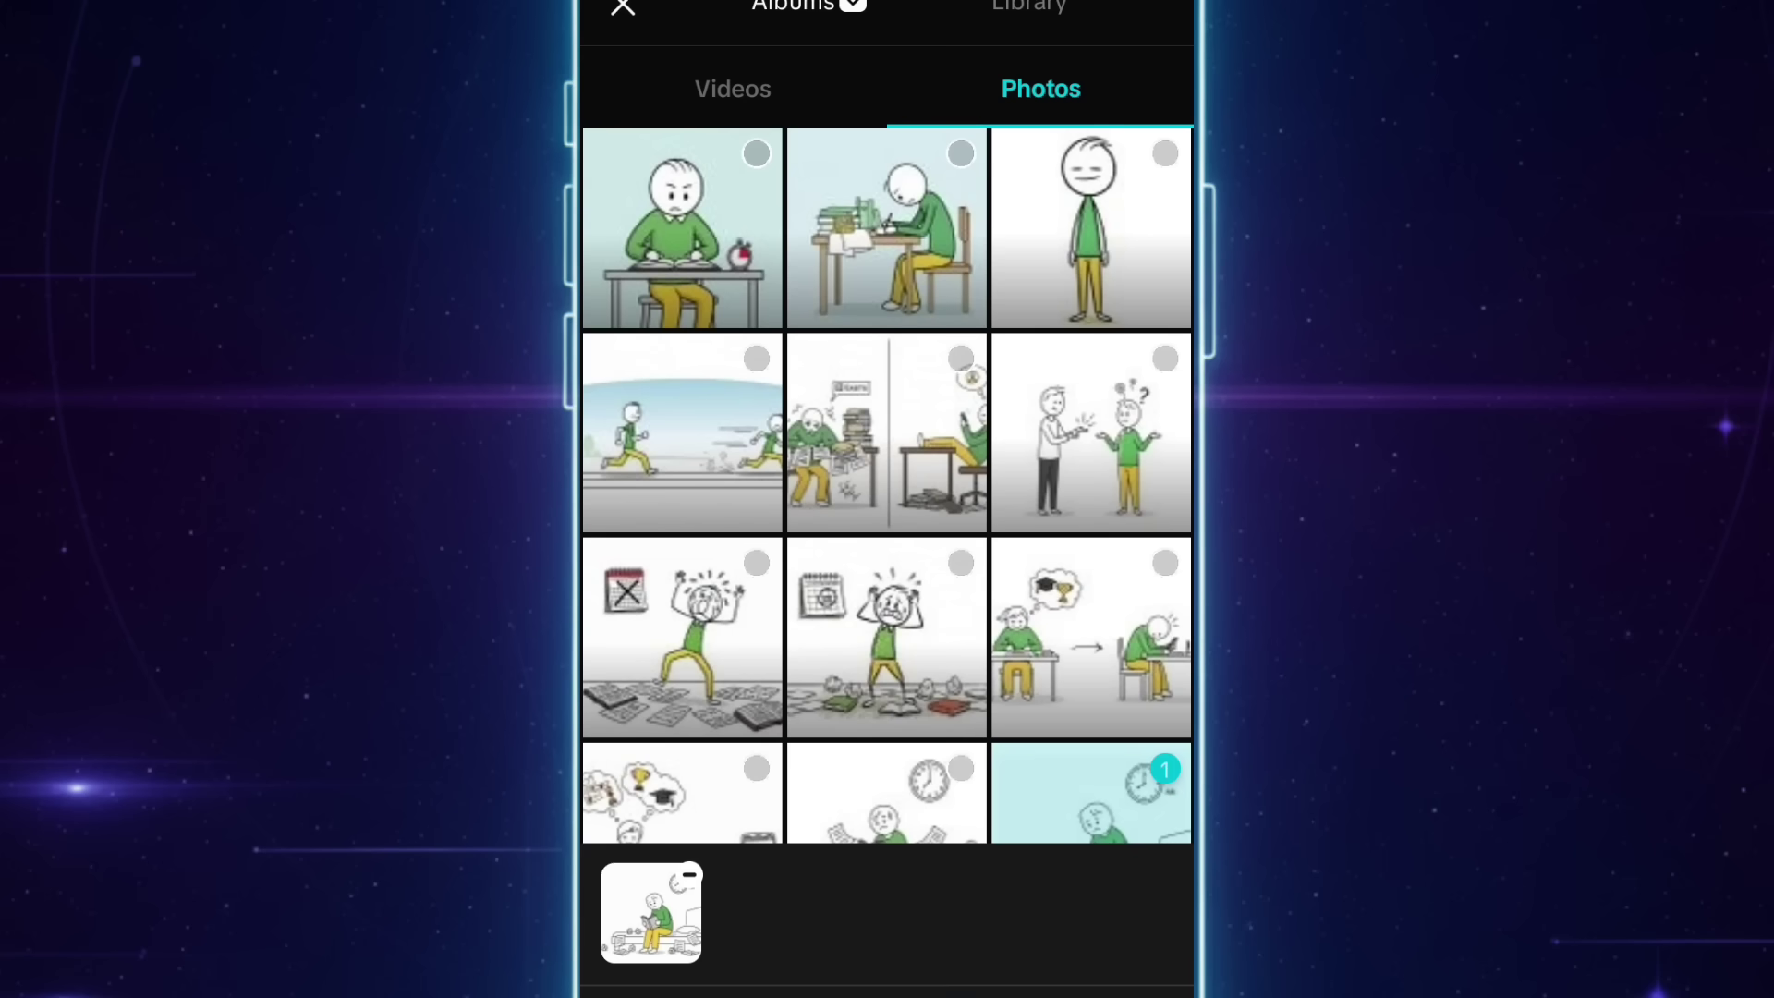
# - Select two more stick-figure images for the new CapCut video
pyautogui.click(961, 769)
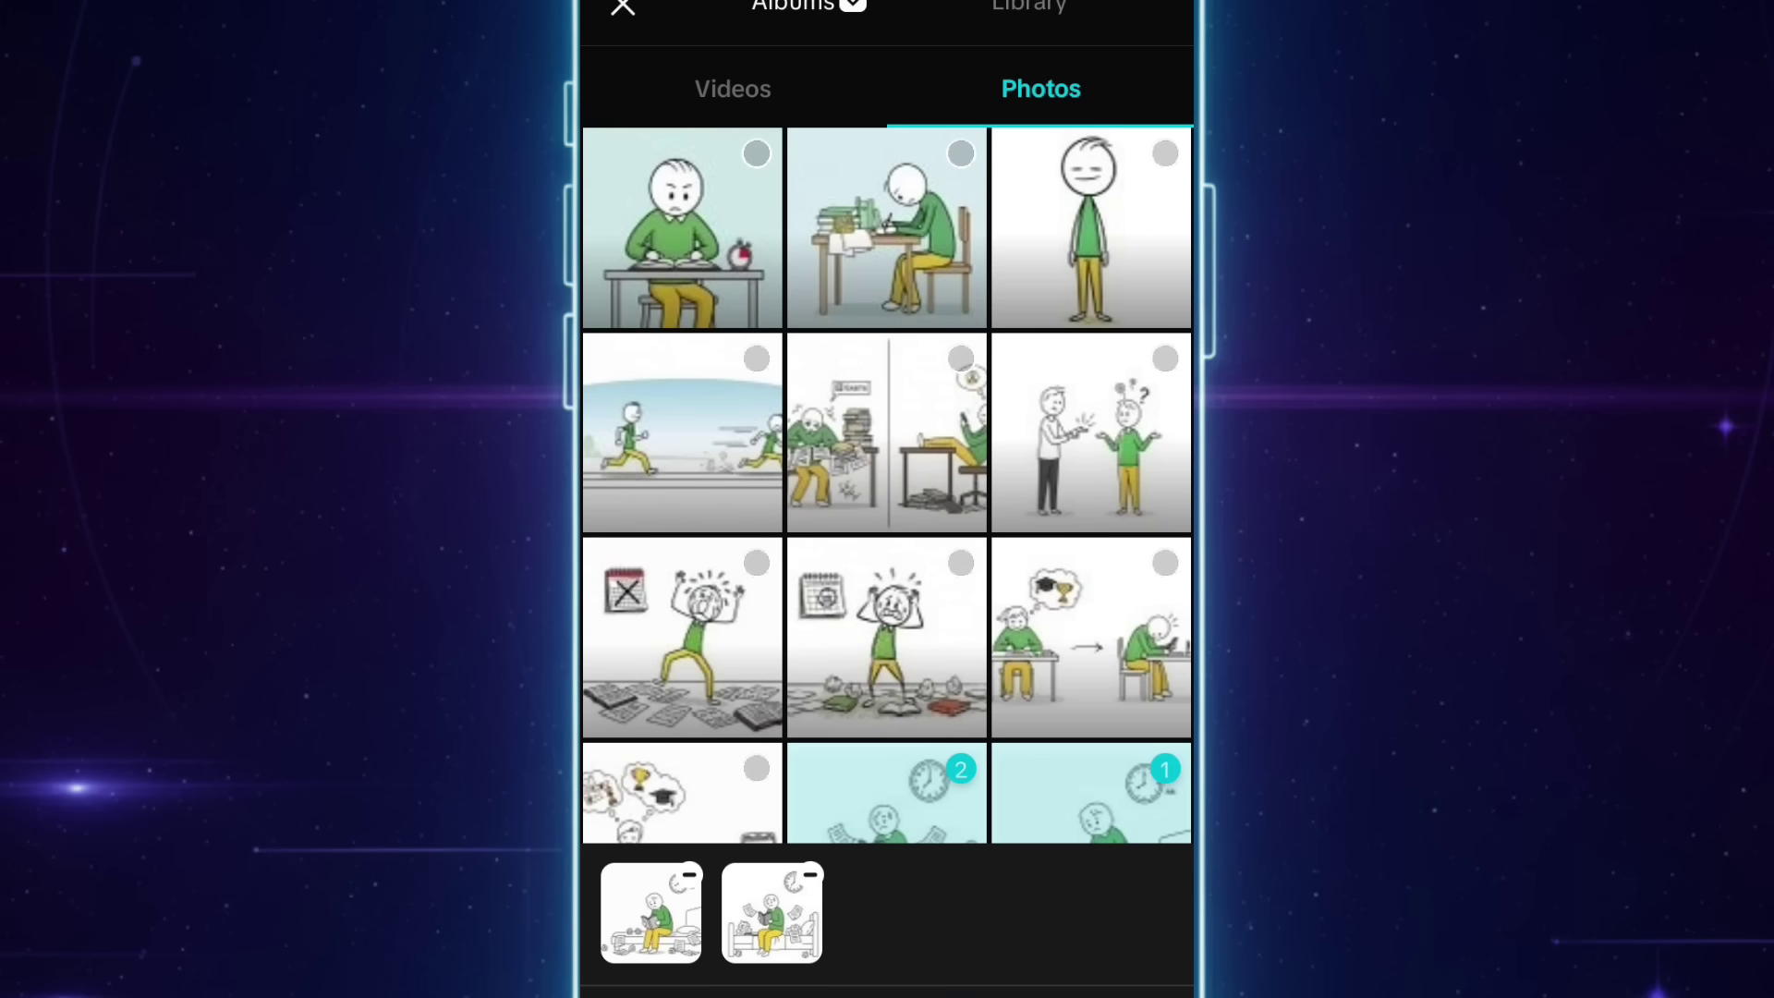
pyautogui.click(756, 769)
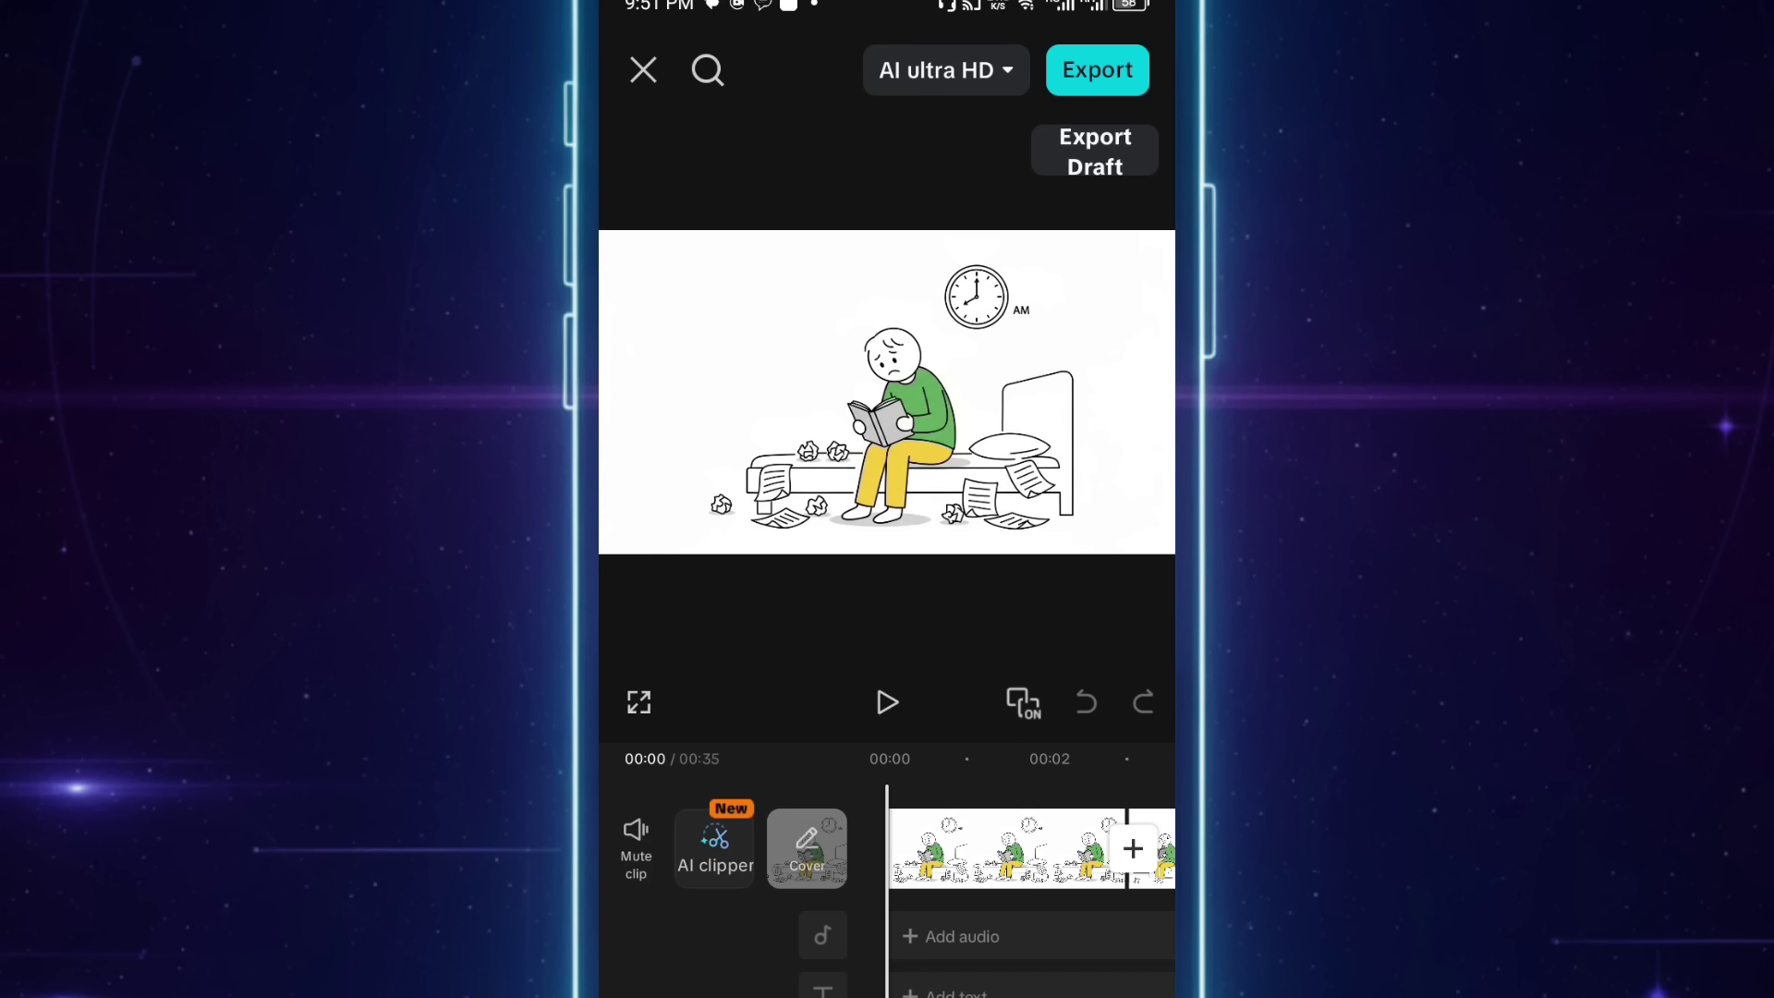